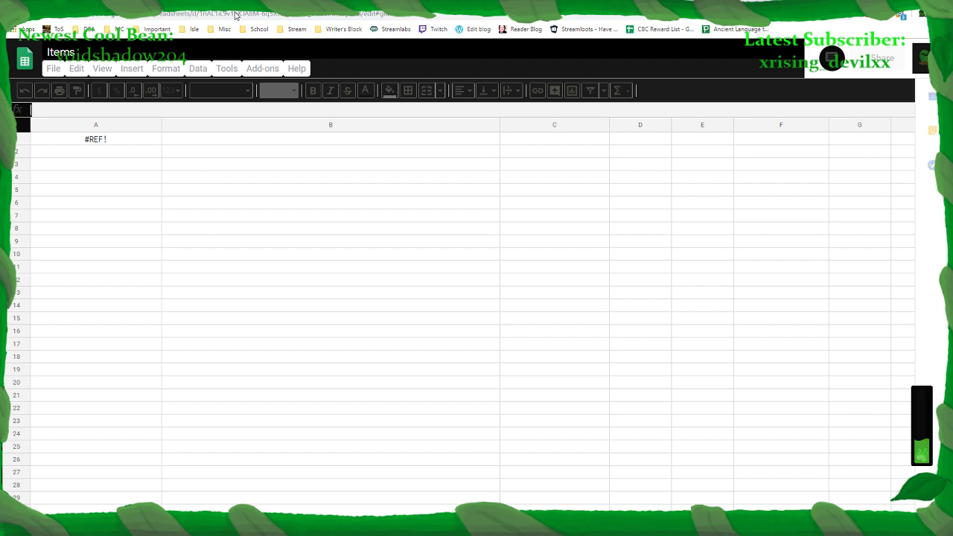
Go to My Drive in Google Drive and open the Macro Stuff folder inside the guilds/wow folder
click(235, 15)
text(drive.google.com/drive/my-drive)
key(Return)
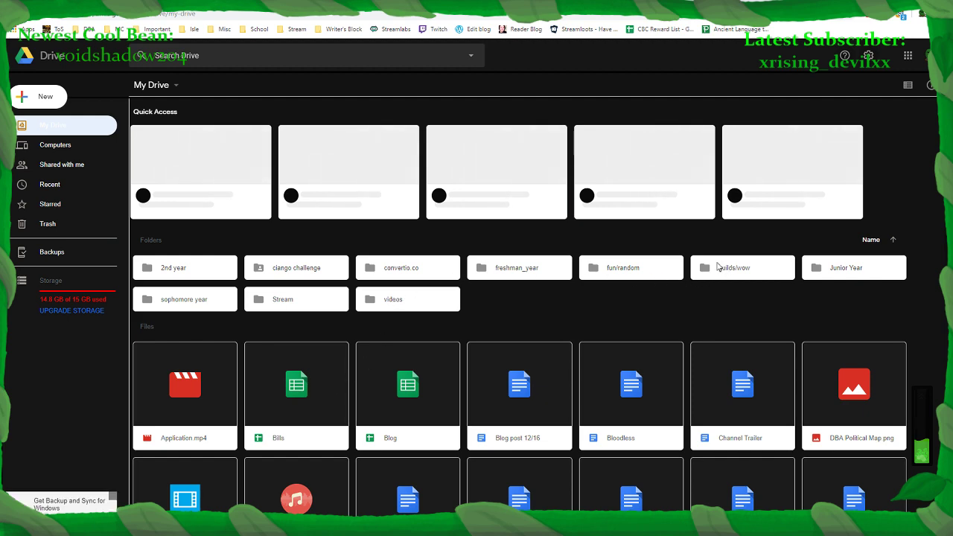
double_click(648, 263)
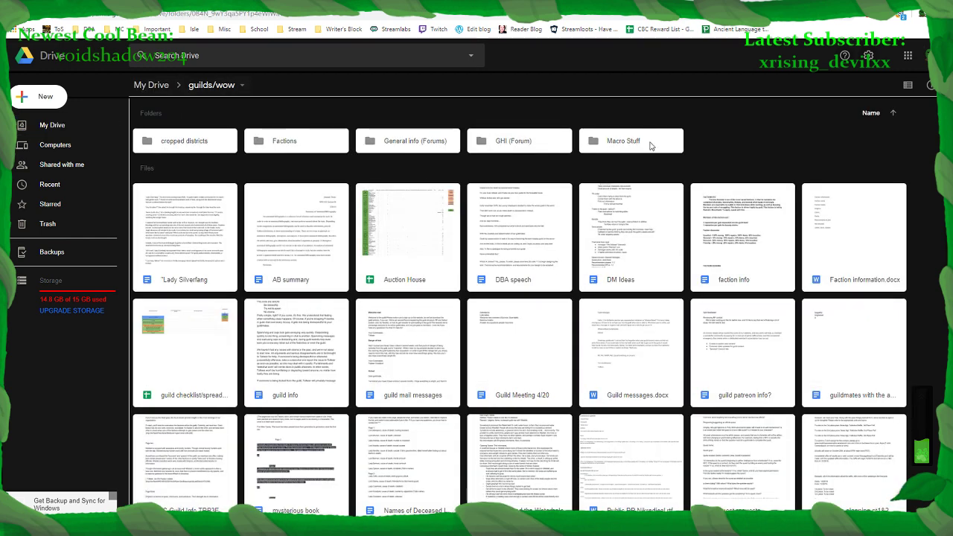
double_click(649, 146)
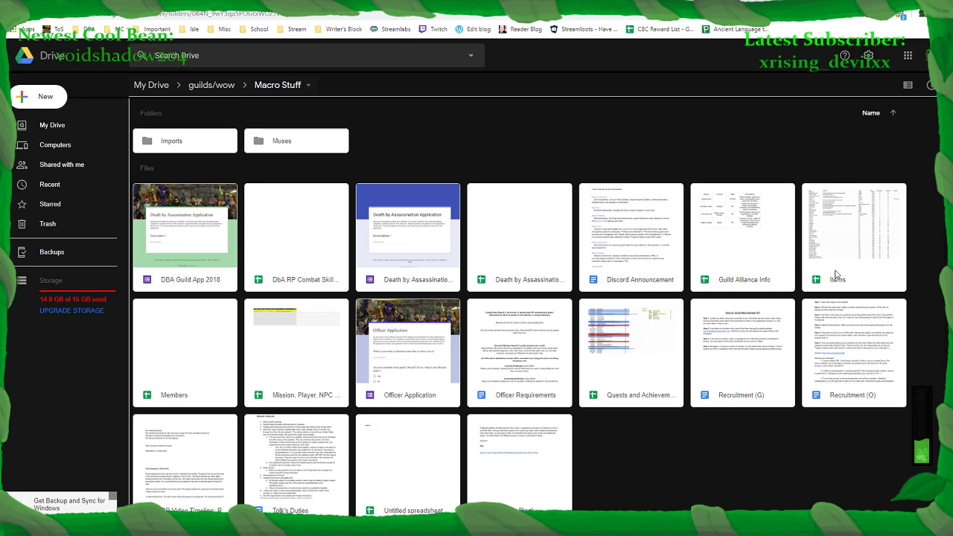
Open the Mission, Player, NPC and Treasure Information spreadsheet from the Macro Stuff folder and show its Guild Treasures (OoC) sheet
double_click(836, 275)
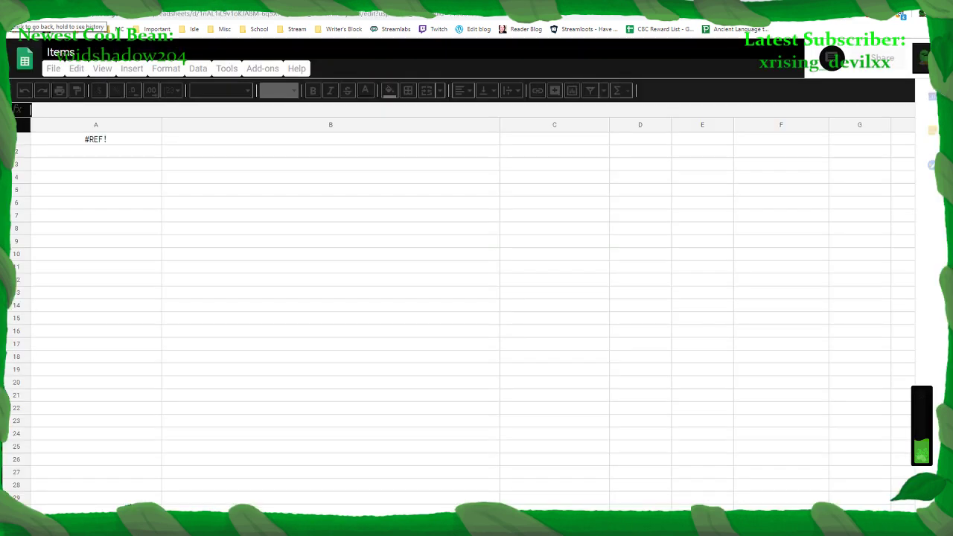
key(alt+Left)
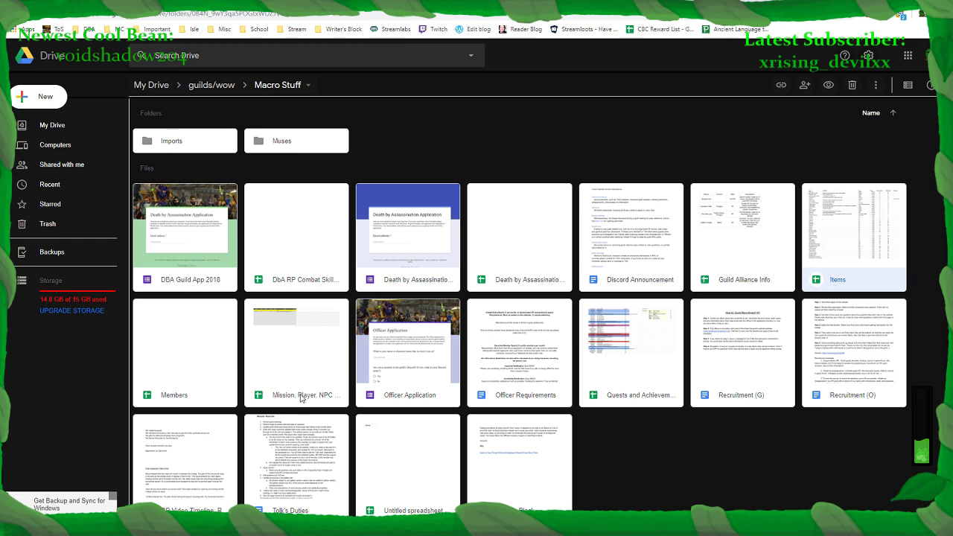
double_click(301, 399)
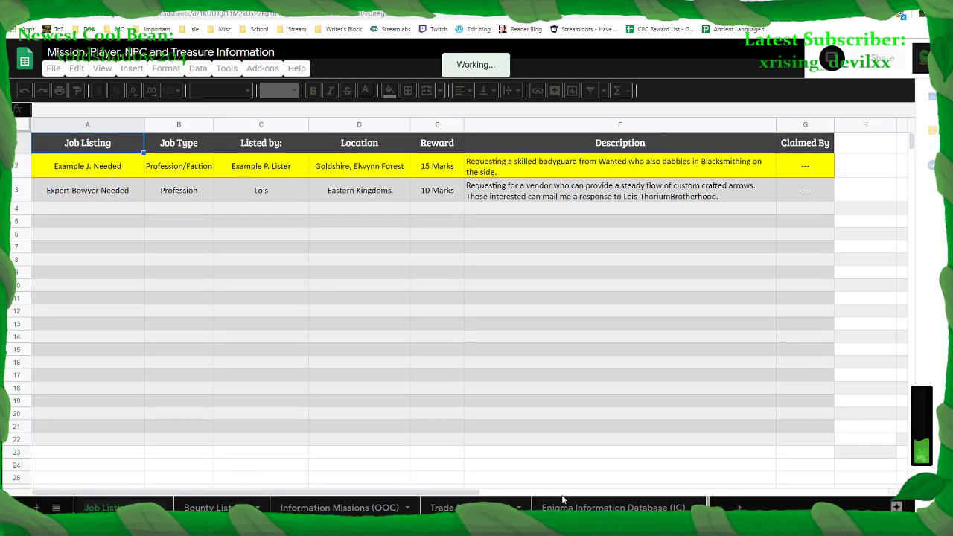
scroll(562, 500, down, 2)
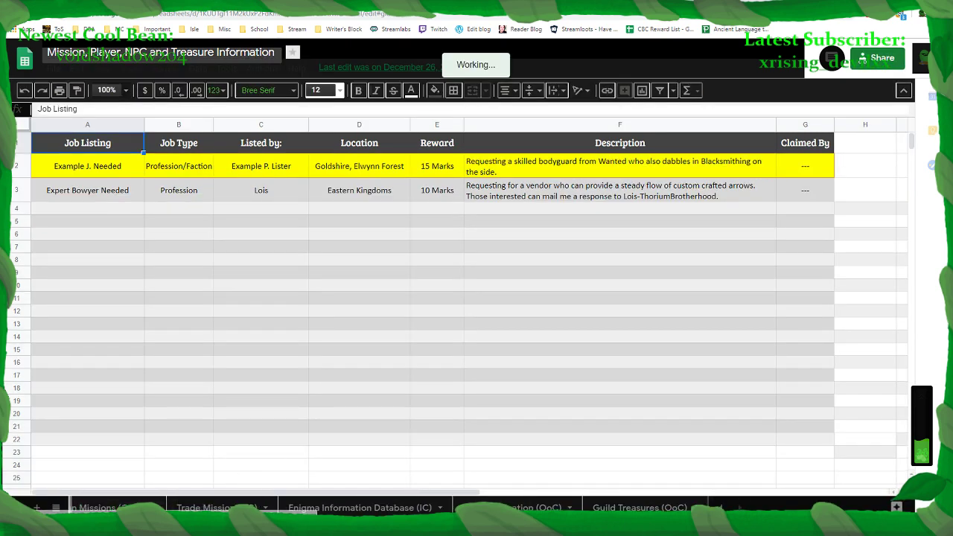
click(632, 507)
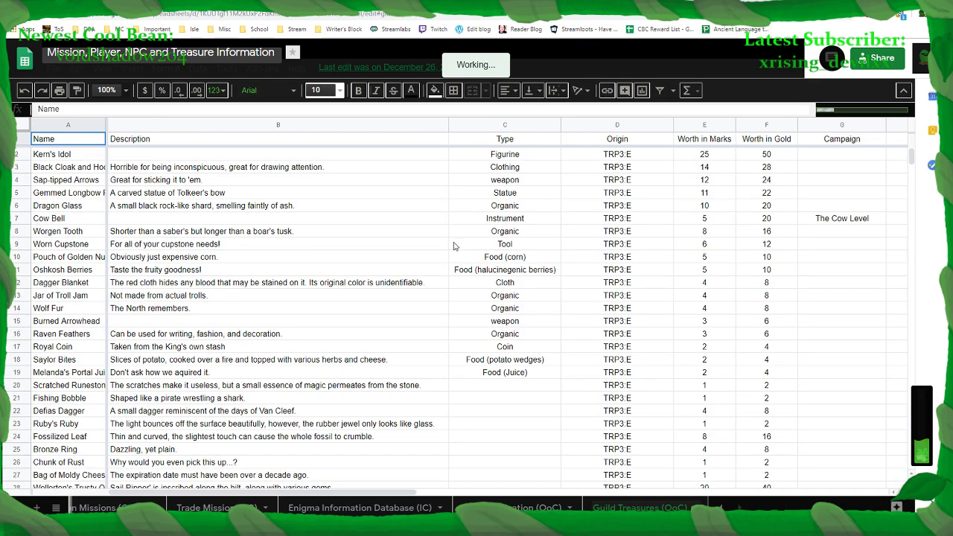
Widen the Name column of the Guild Treasures sheet slightly so that more of the item names fits
scroll(111, 171, down, 1)
scroll(107, 126, up, 1)
click(119, 126)
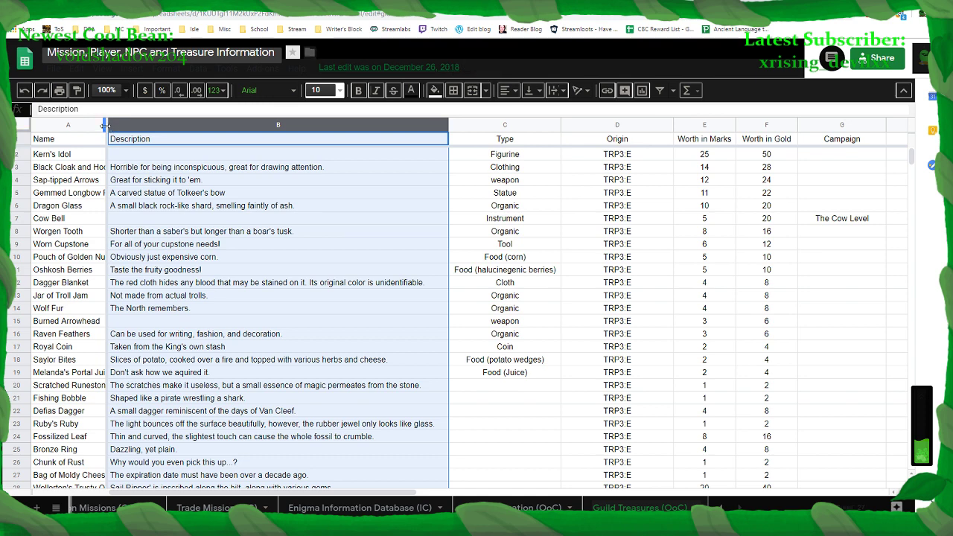
drag(107, 125, 123, 125)
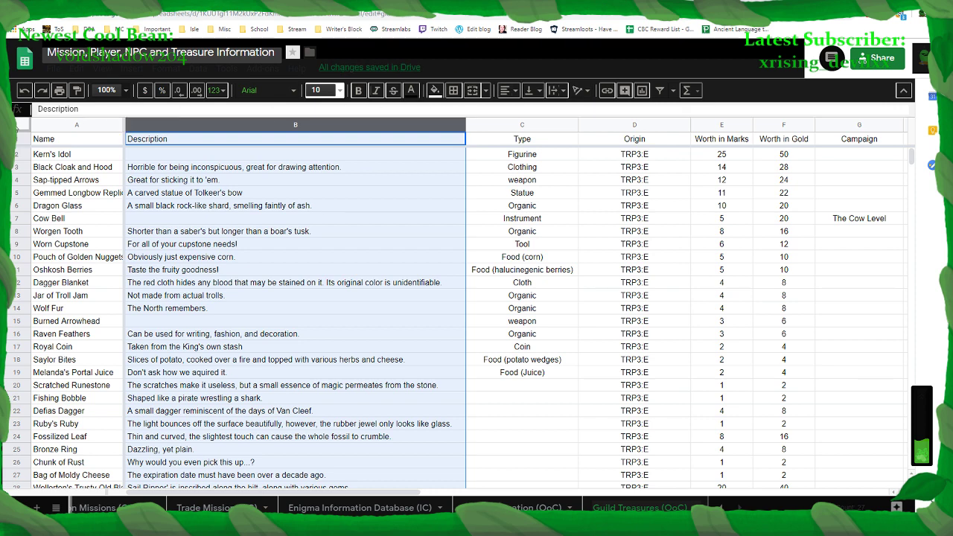
Format all cells of the Guild Treasures sheet with centred horizontal alignment, middle vertical alignment and wrapped text
key(ctrl+a)
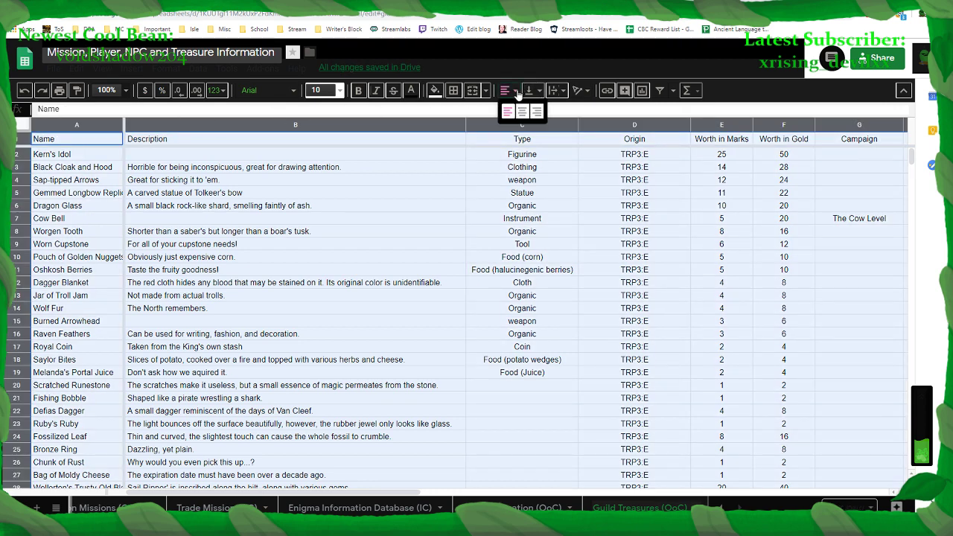
click(508, 90)
click(522, 111)
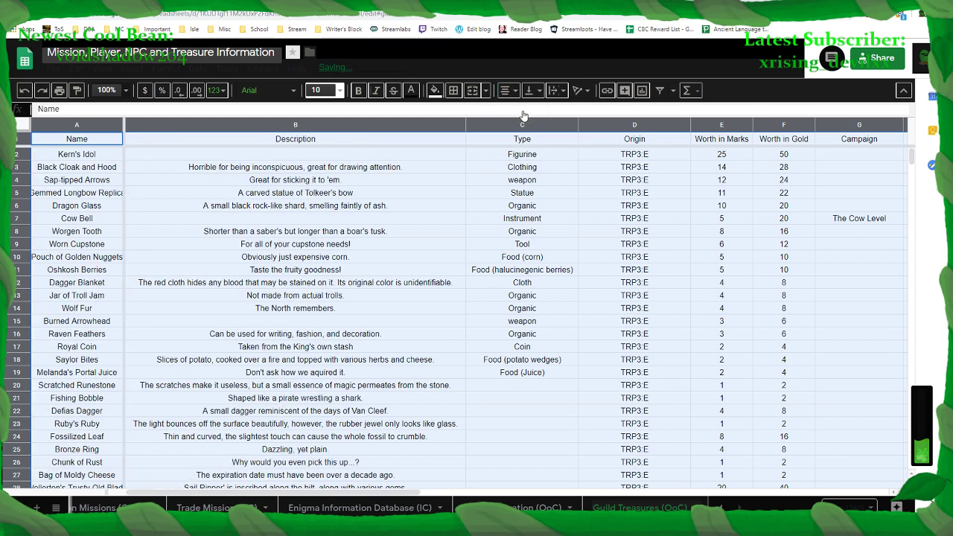
click(531, 90)
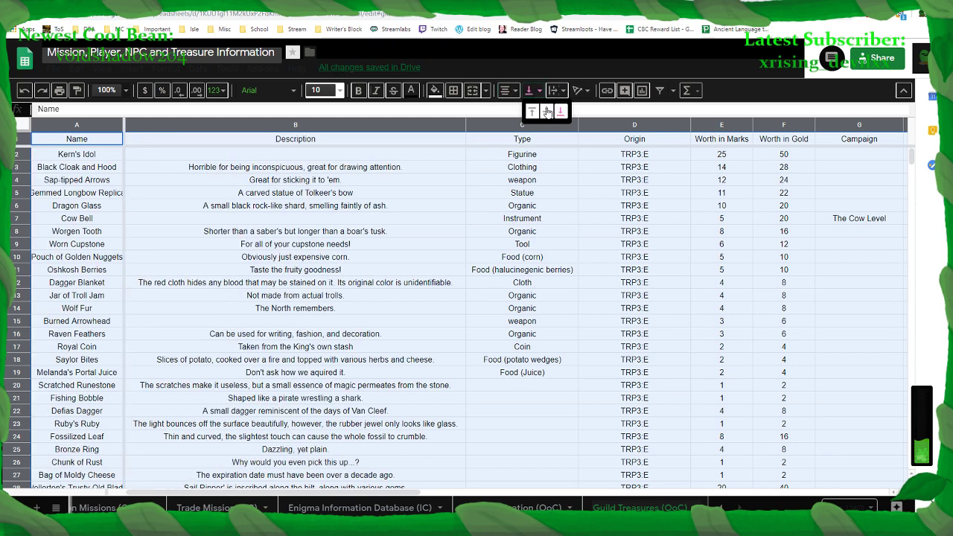
click(547, 112)
click(560, 90)
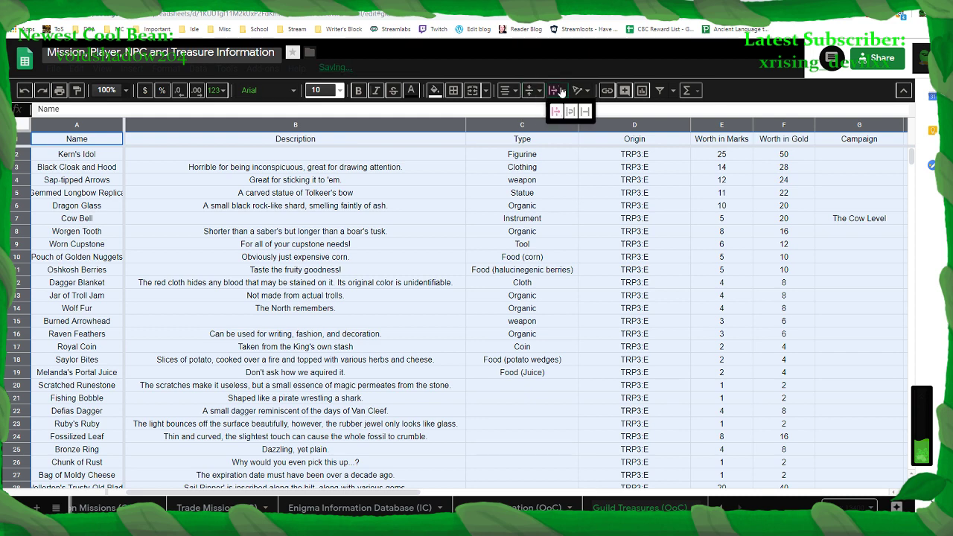
click(570, 111)
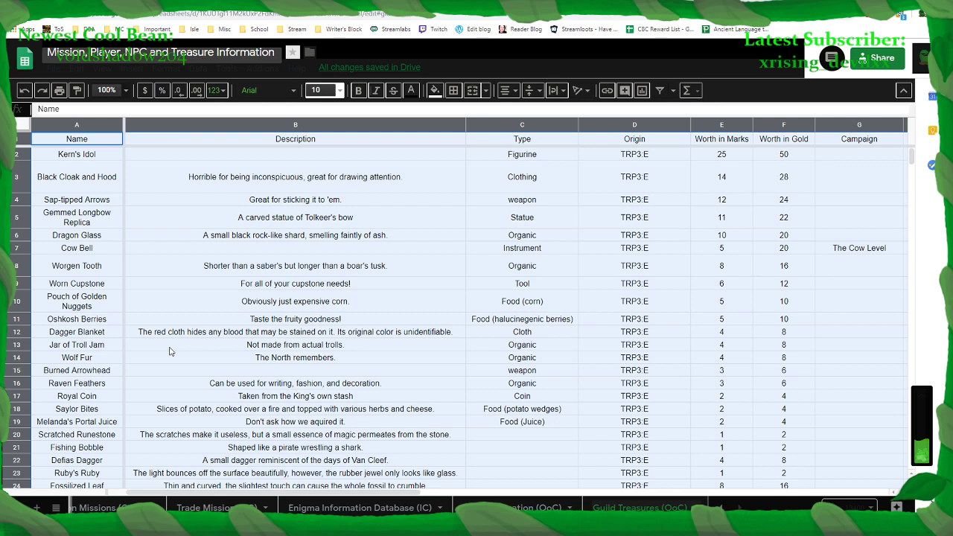
click(170, 347)
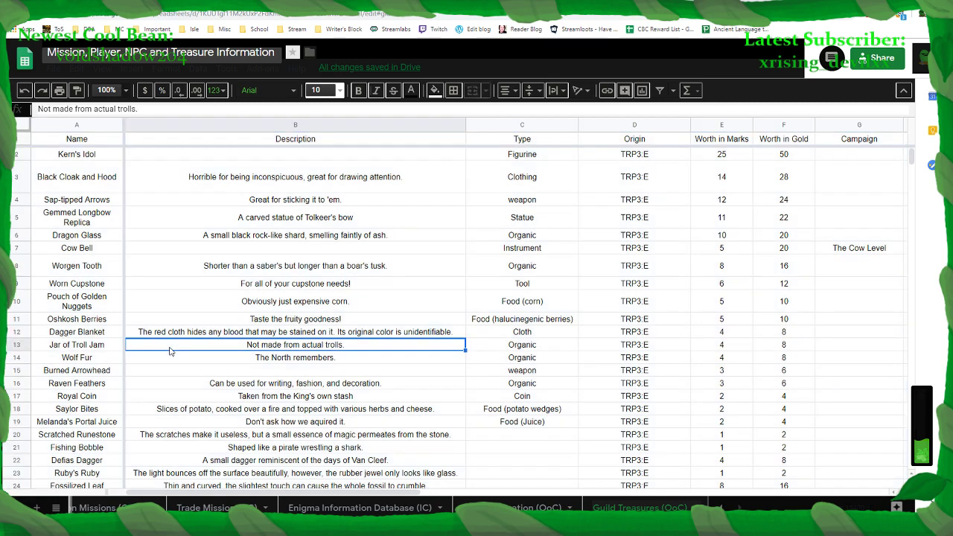
click(159, 371)
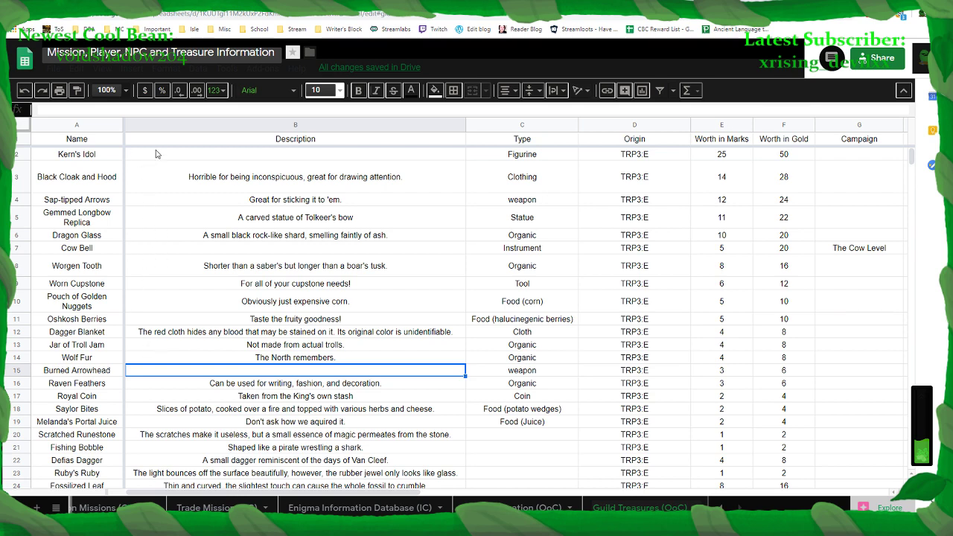
Look through the Guild Treasures list, from the TRP3:E treasures past the RP benefit items to the WoW items, and return to its start
scroll(160, 209, down, 5)
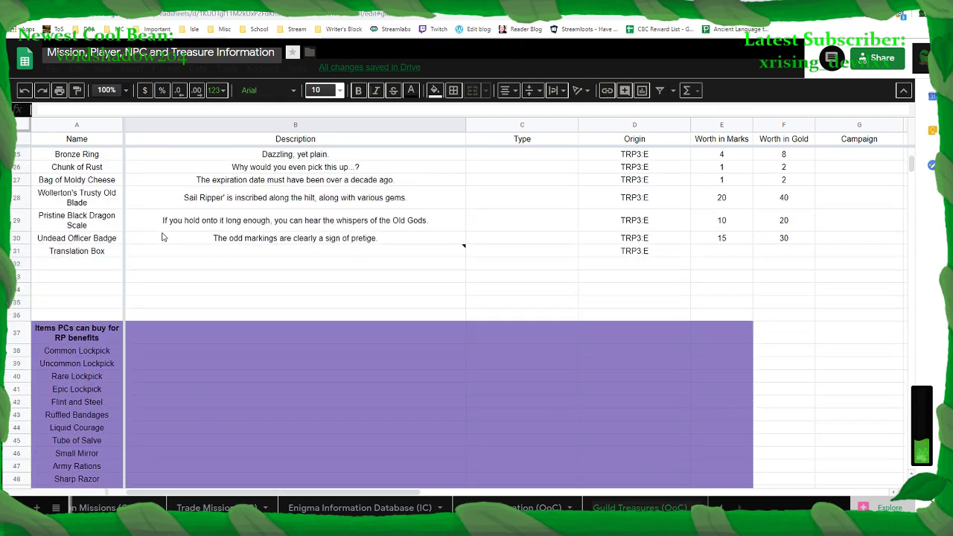
scroll(163, 236, down, 6)
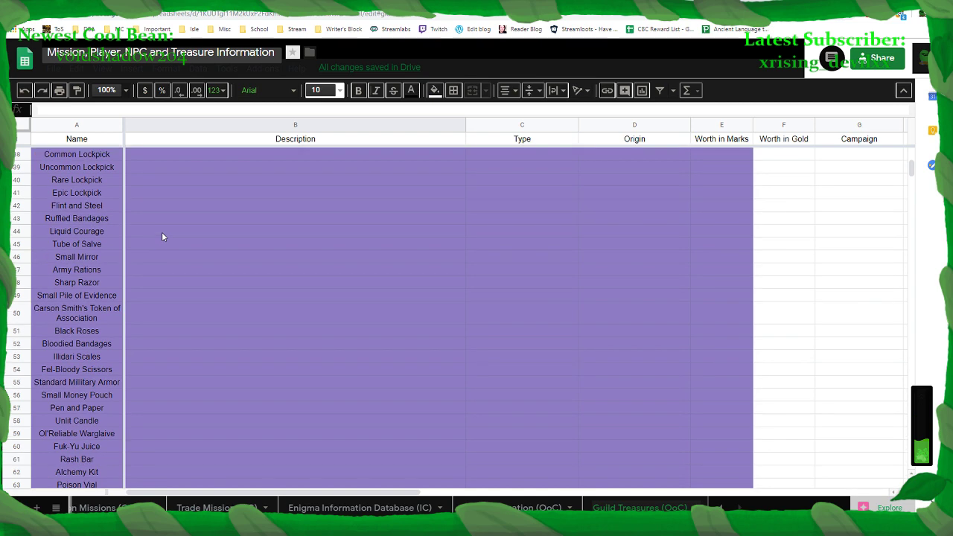
scroll(161, 231, down, 4)
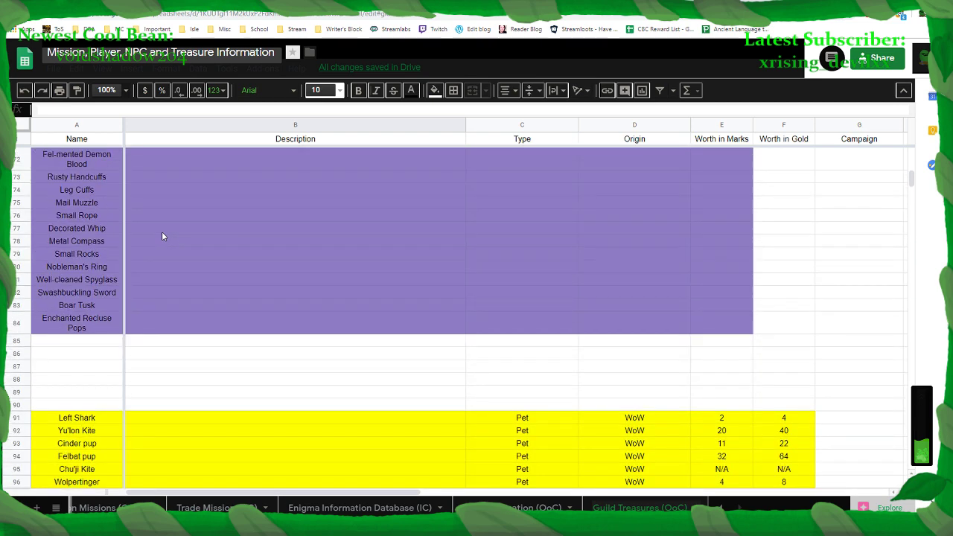
scroll(162, 237, down, 1)
scroll(162, 236, down, 3)
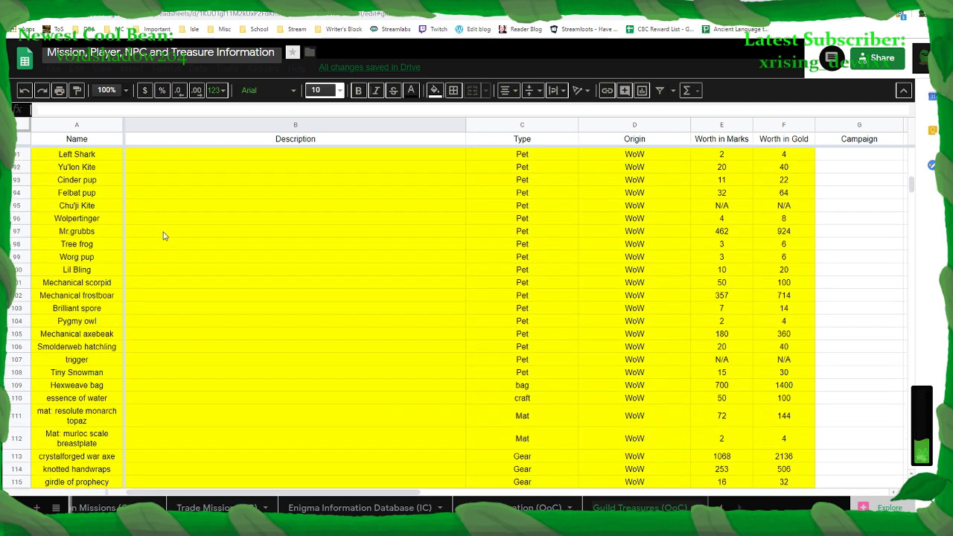
scroll(164, 236, up, 5)
scroll(164, 236, up, 12)
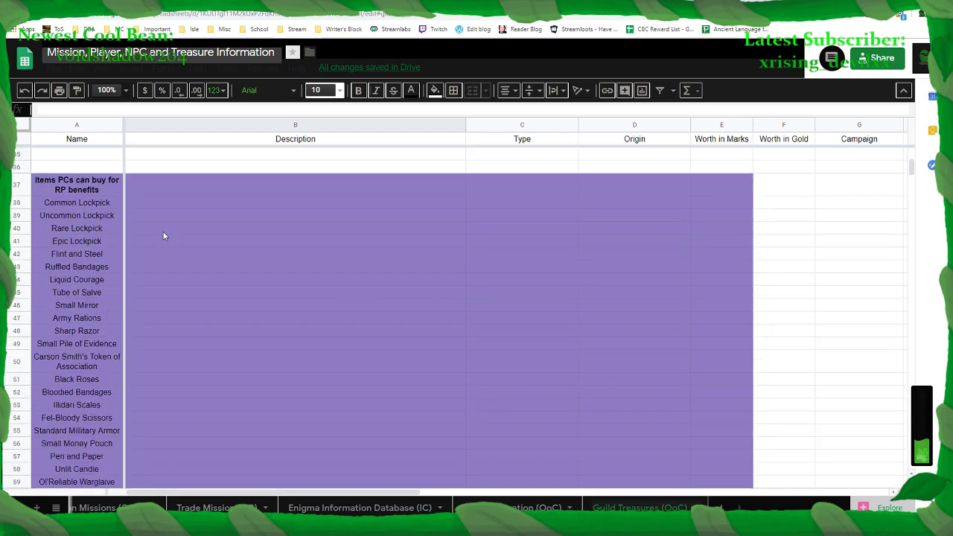
scroll(164, 236, up, 1)
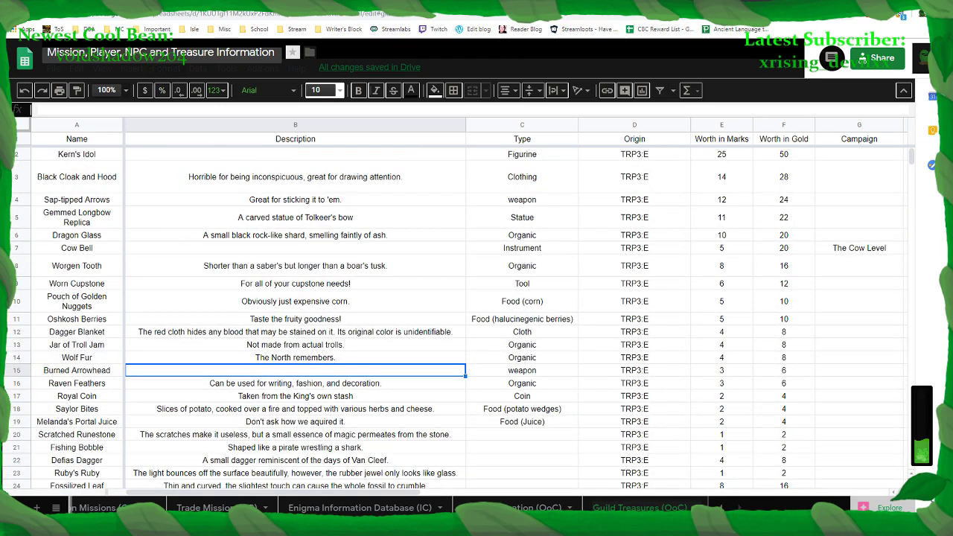
Switch to World of Warcraft, filter the Total RP 3 Extended database by type Item and look through the listed creations
key(alt+Tab)
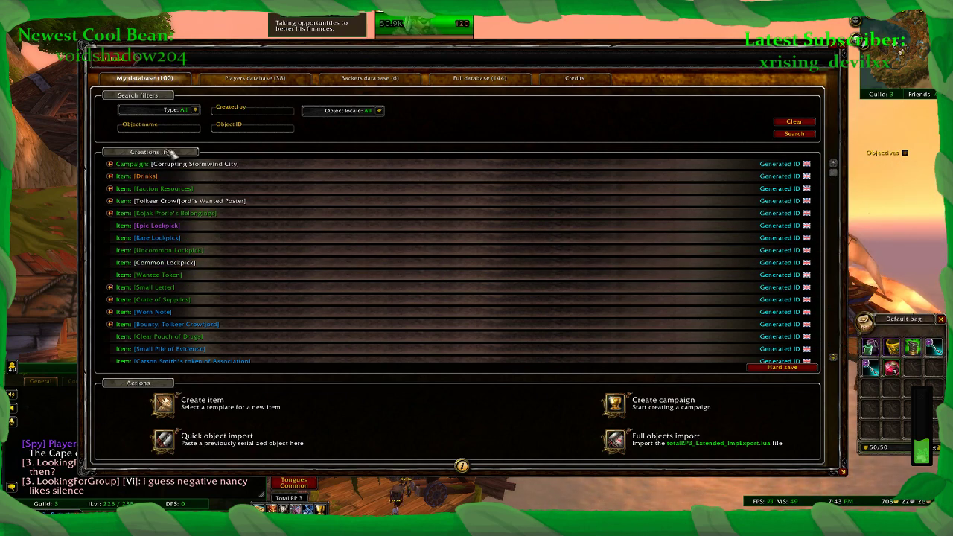
click(195, 110)
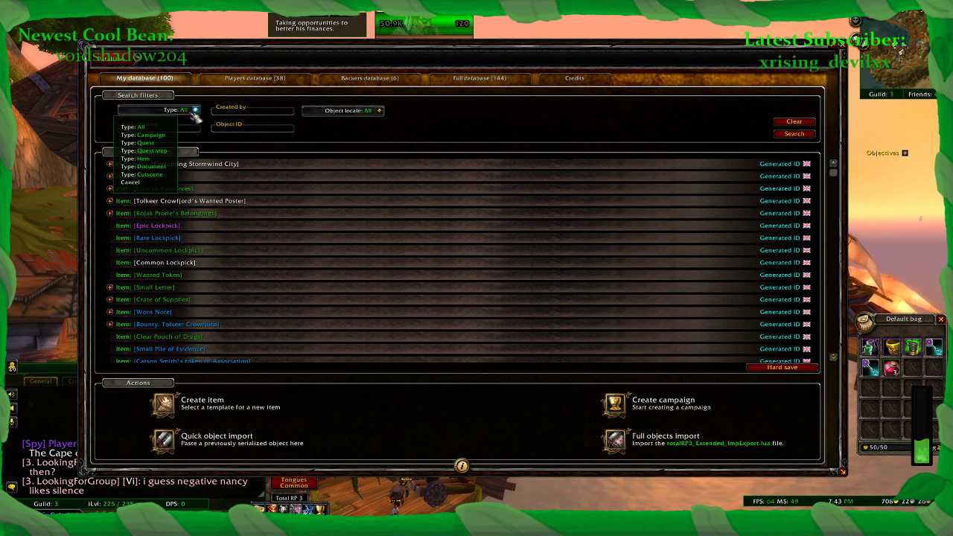
click(153, 158)
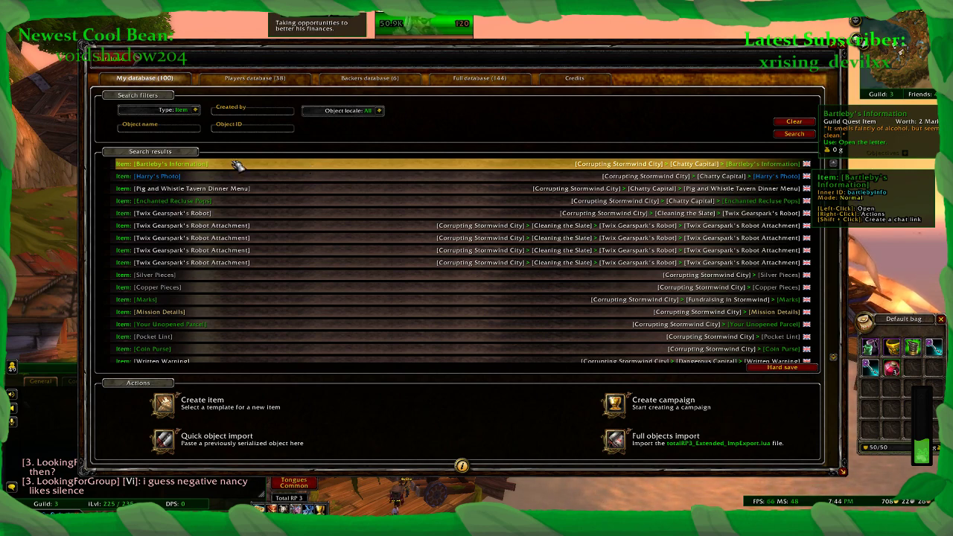
scroll(276, 177, down, 5)
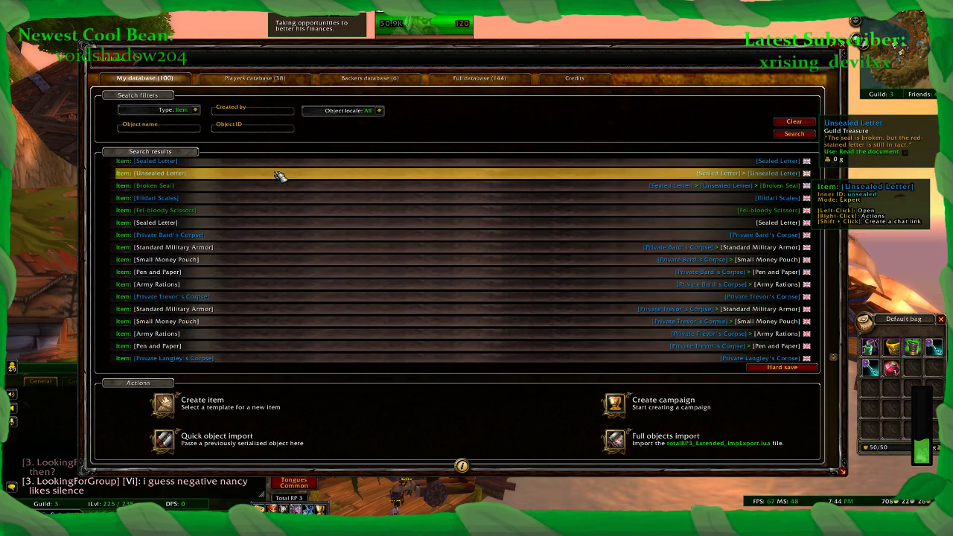
scroll(328, 179, up, 5)
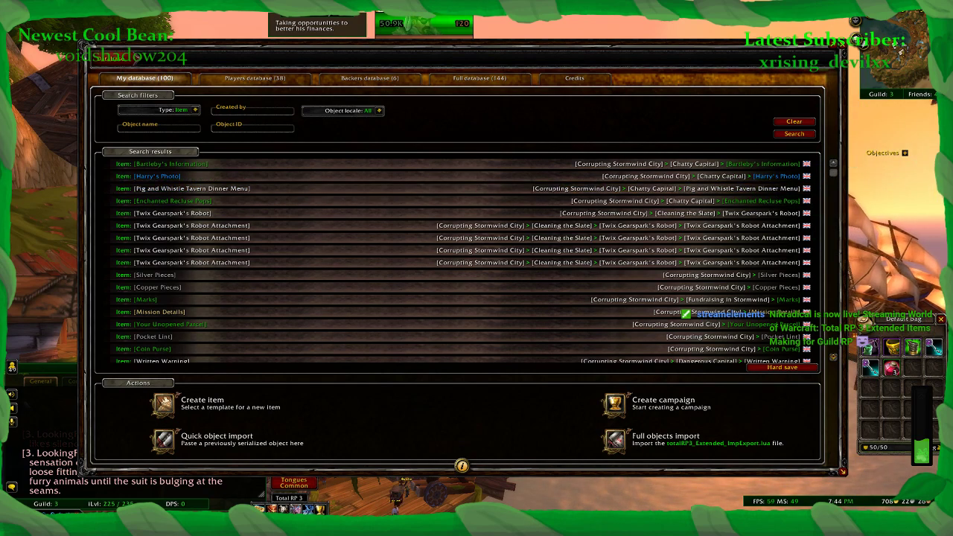
Switch to YouTube in the browser, play "Thomas Bergersen - One Million Voices", and return to the treasure spreadsheet
key(alt+Tab)
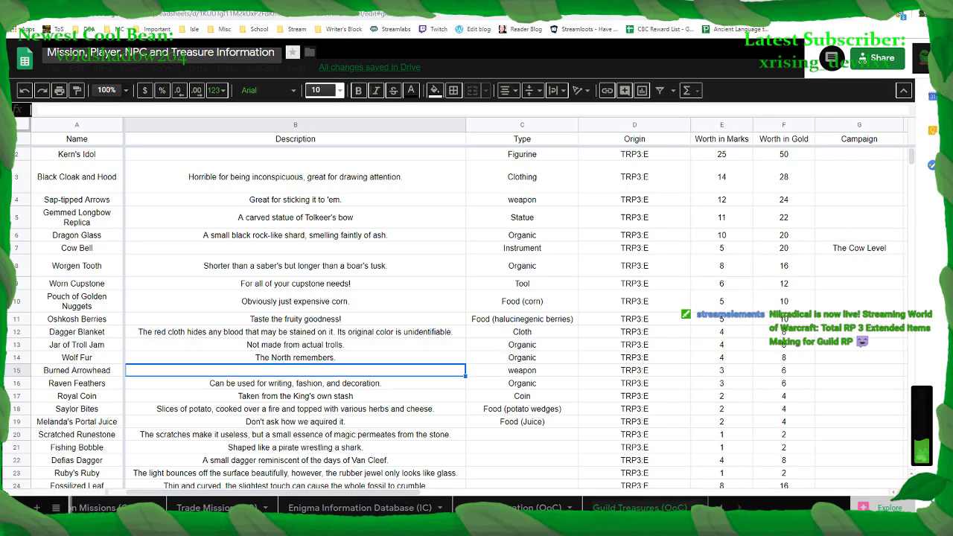
key(ctrl+Tab)
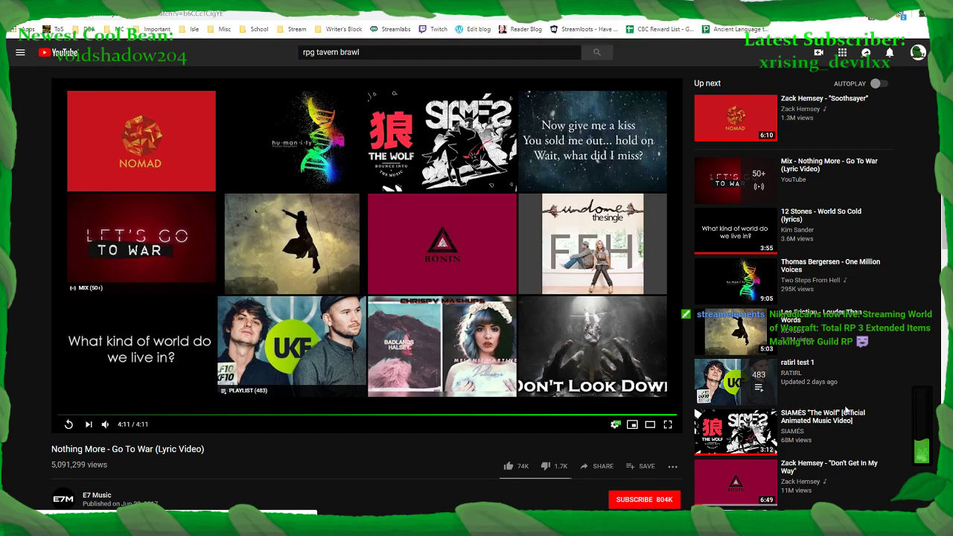
click(851, 270)
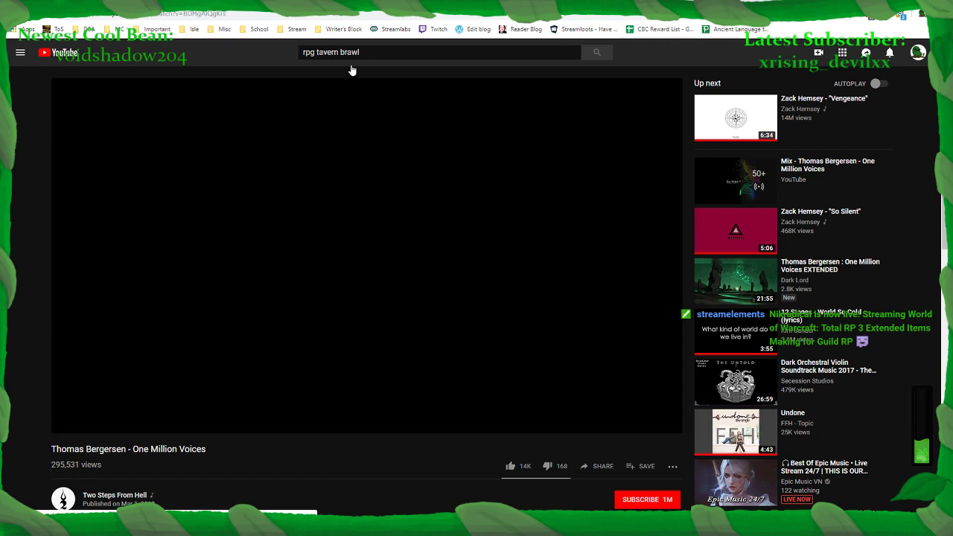
key(ctrl+Tab)
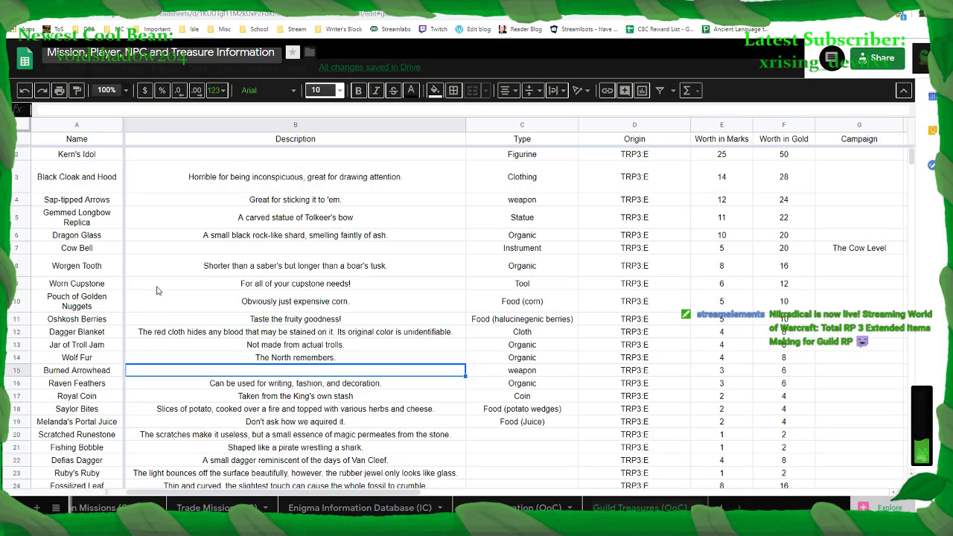
Sort the Guild Treasures sheet by the Name column from A to Z
click(74, 124)
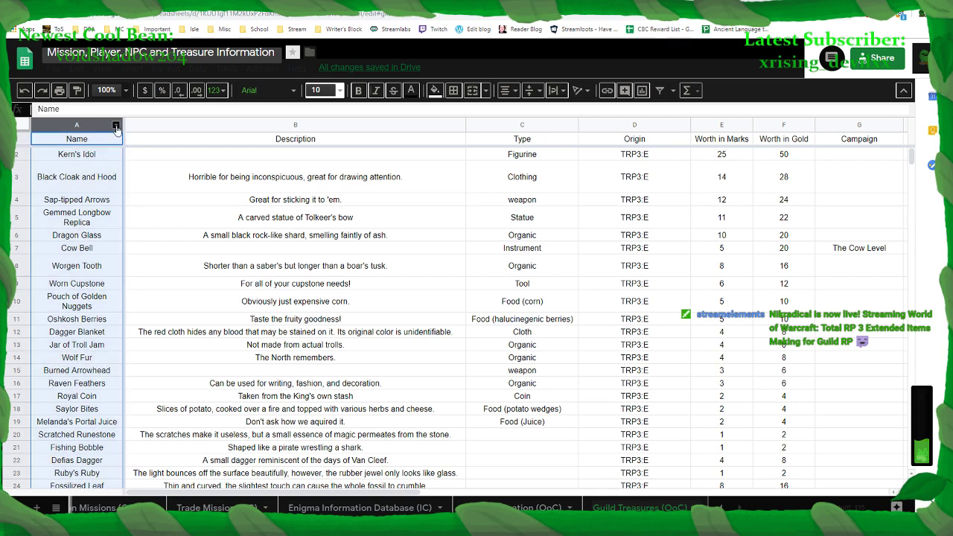
click(115, 127)
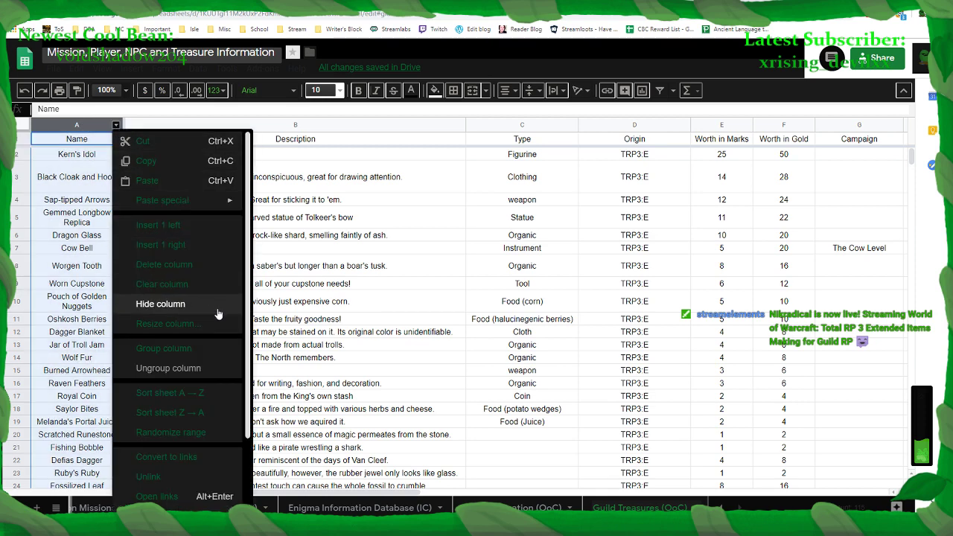
click(216, 394)
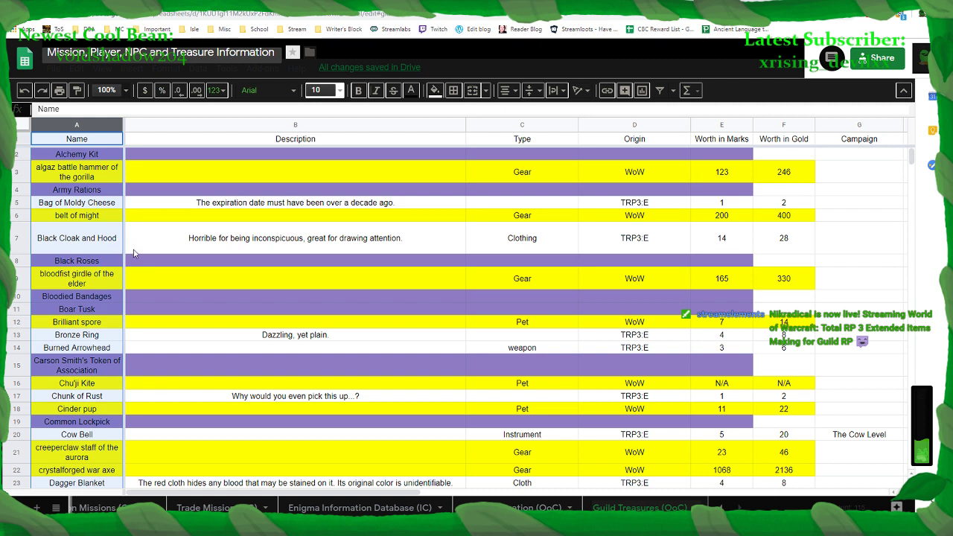
Check the item list in World of Warcraft, and insert an empty row above Poison Vial in the Guild Treasures sheet
click(96, 242)
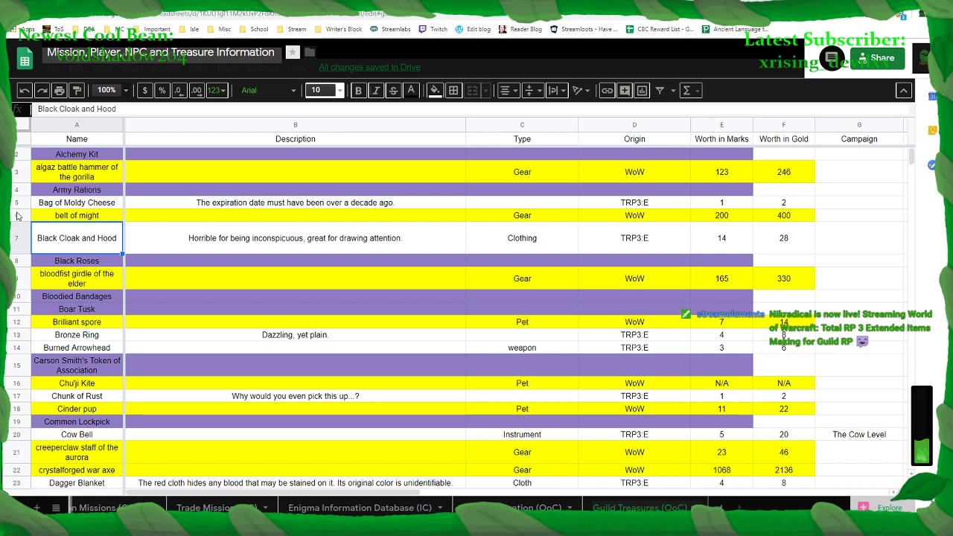
click(16, 347)
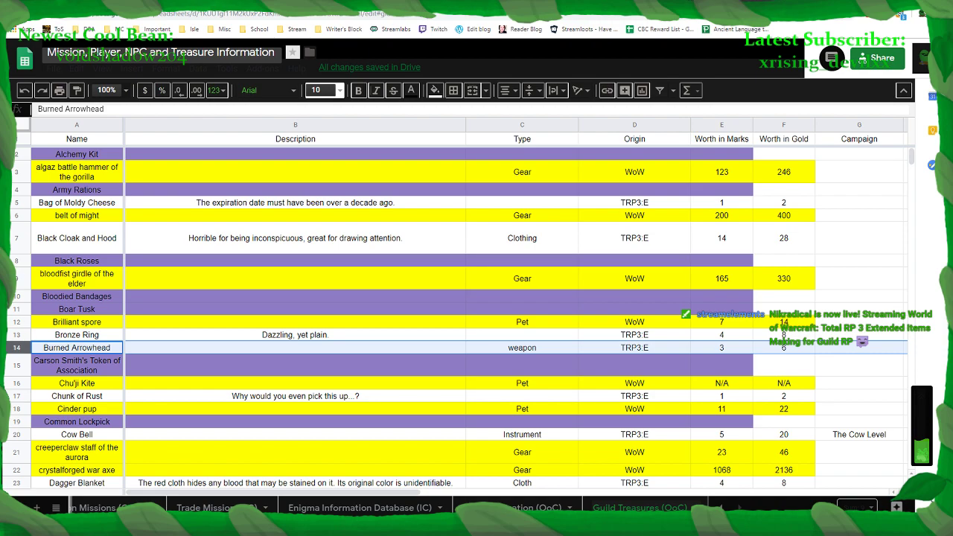
key(alt+Tab)
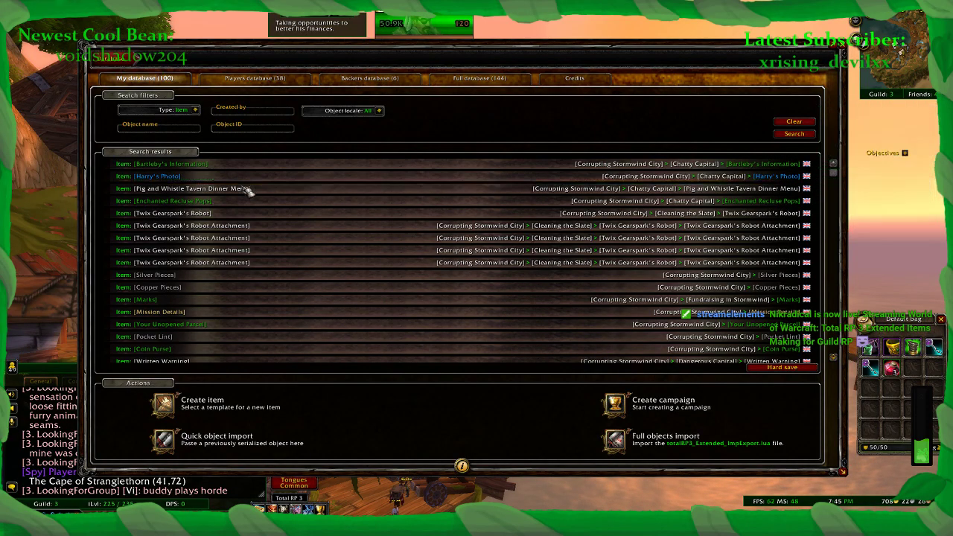
key(alt+Tab)
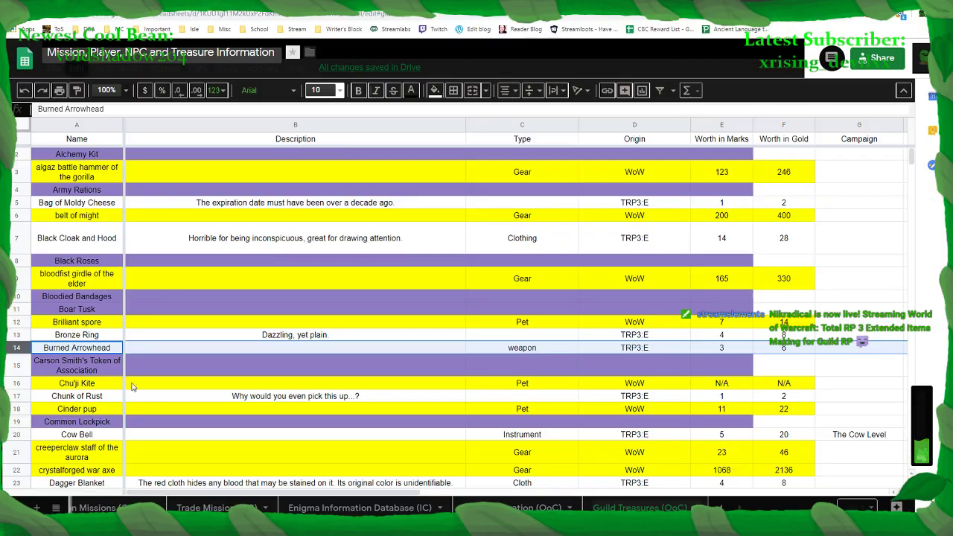
scroll(137, 413, down, 10)
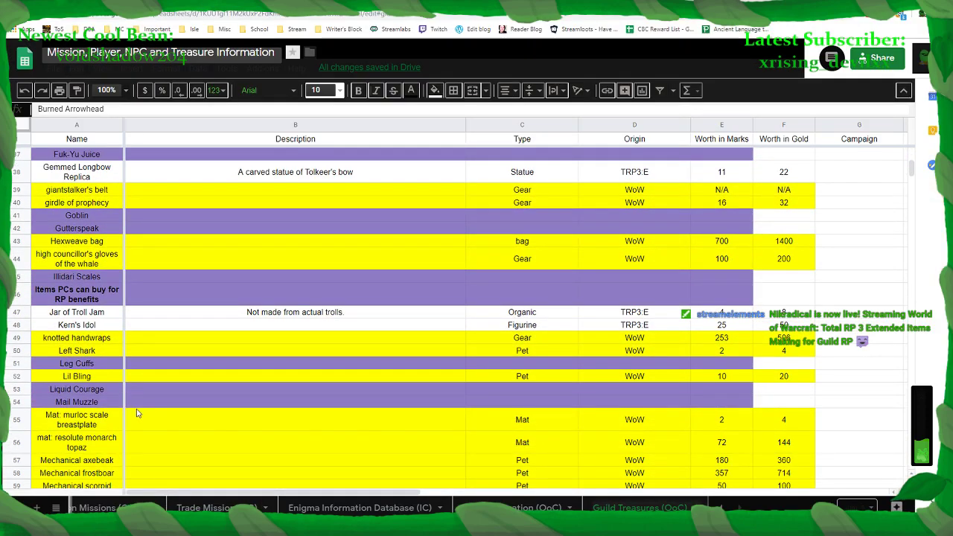
scroll(136, 413, down, 6)
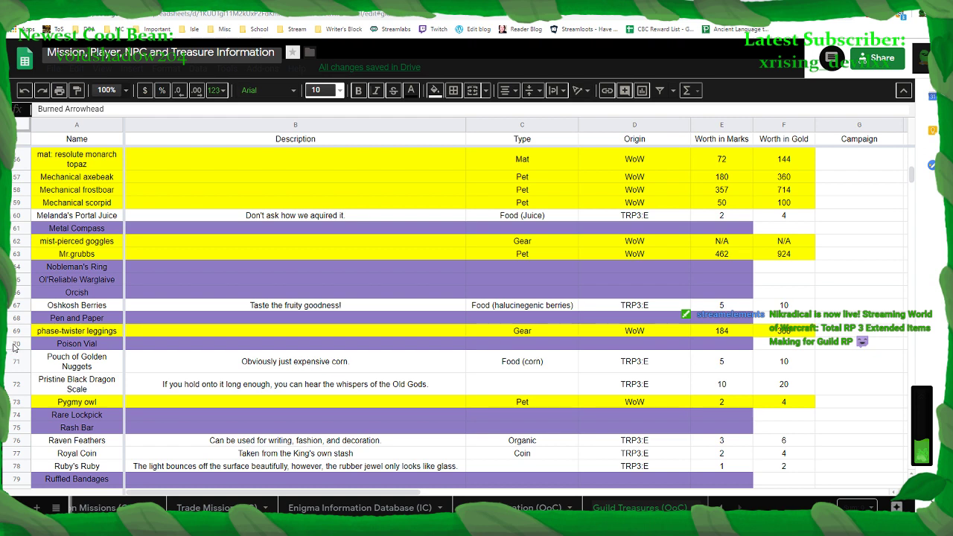
click(13, 344)
right_click(13, 343)
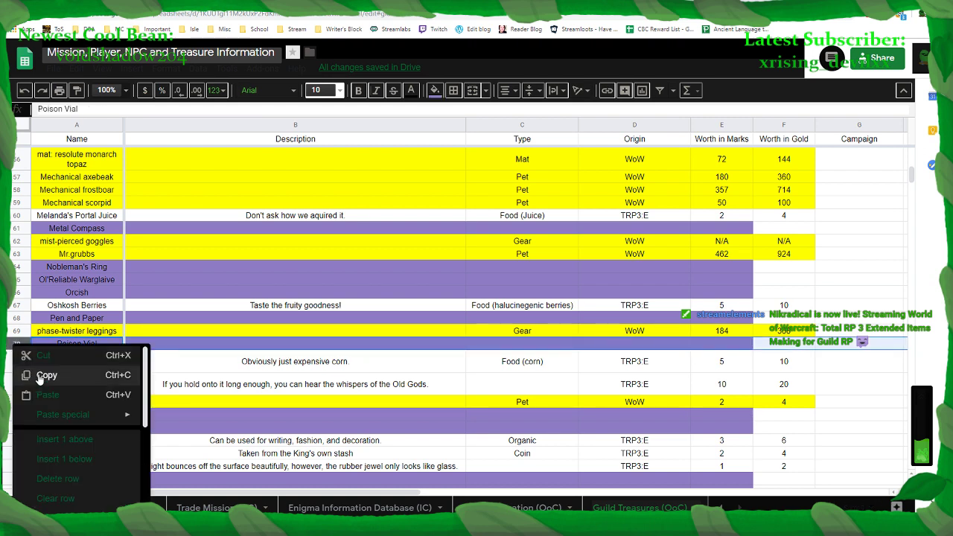
click(64, 439)
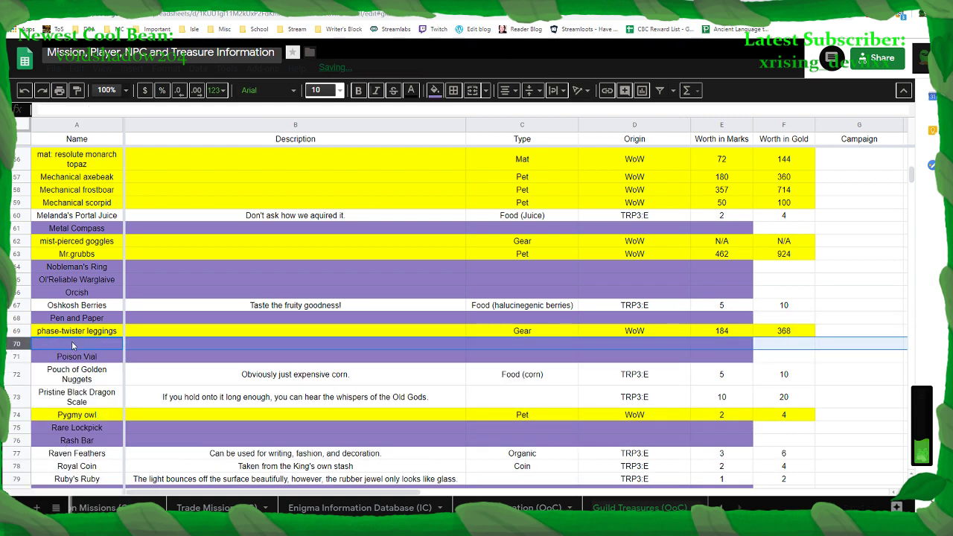
Remove the purple fill from the new row 70, from the Name cell through Worth in Marks
mouse_move(76, 344)
mouse_down()
mouse_move(727, 357)
mouse_move(727, 345)
mouse_up()
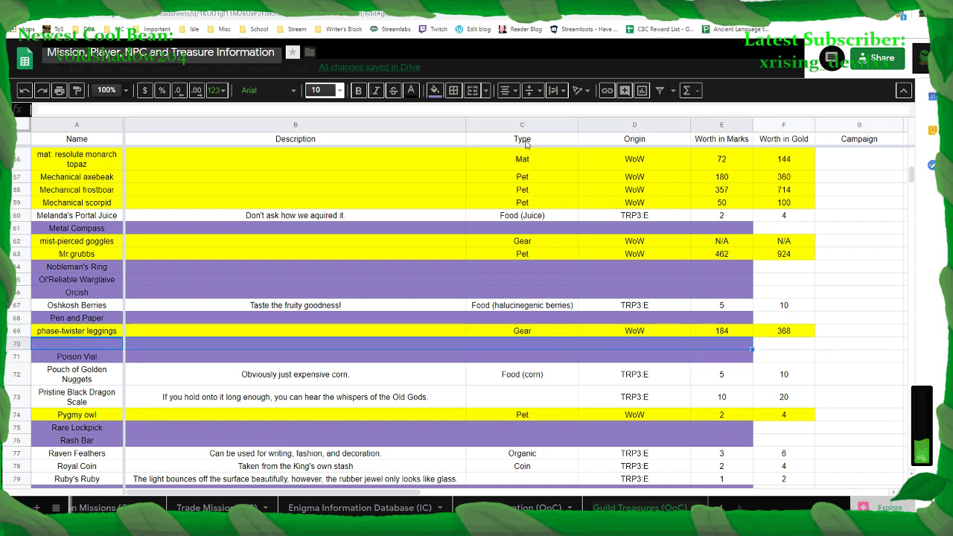
click(435, 90)
click(462, 114)
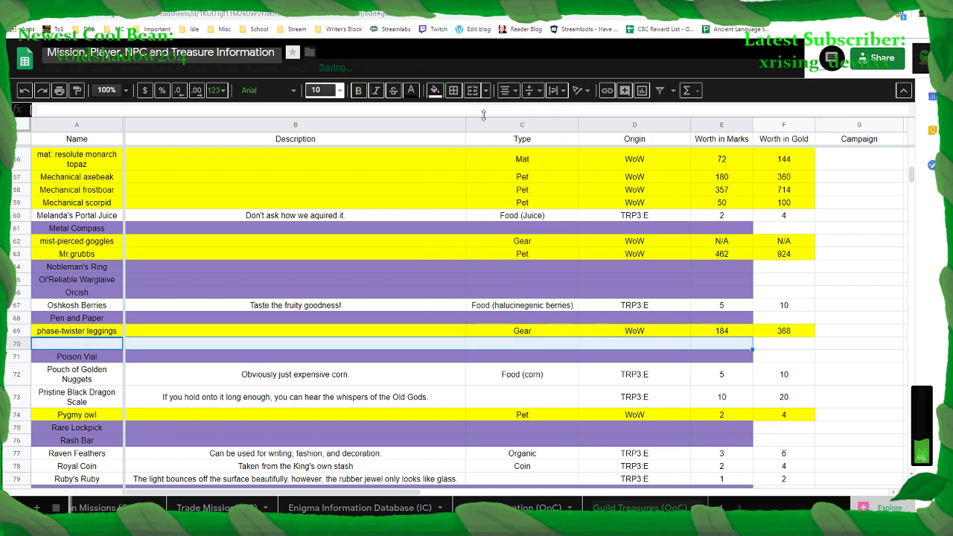
Enter "Pig and Whistle Tavern Menu" as the name in row 70 and widen the Name column slightly
click(96, 347)
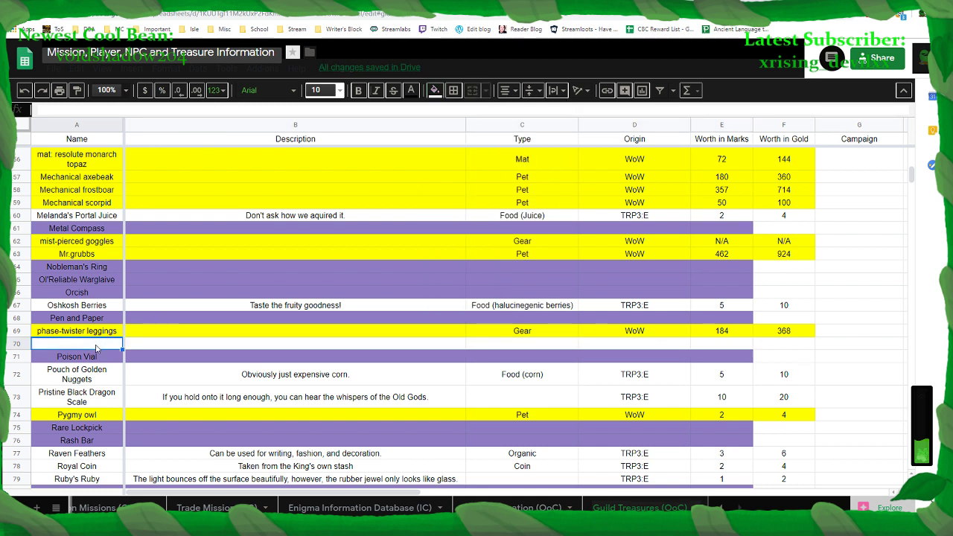
text(Pig and )
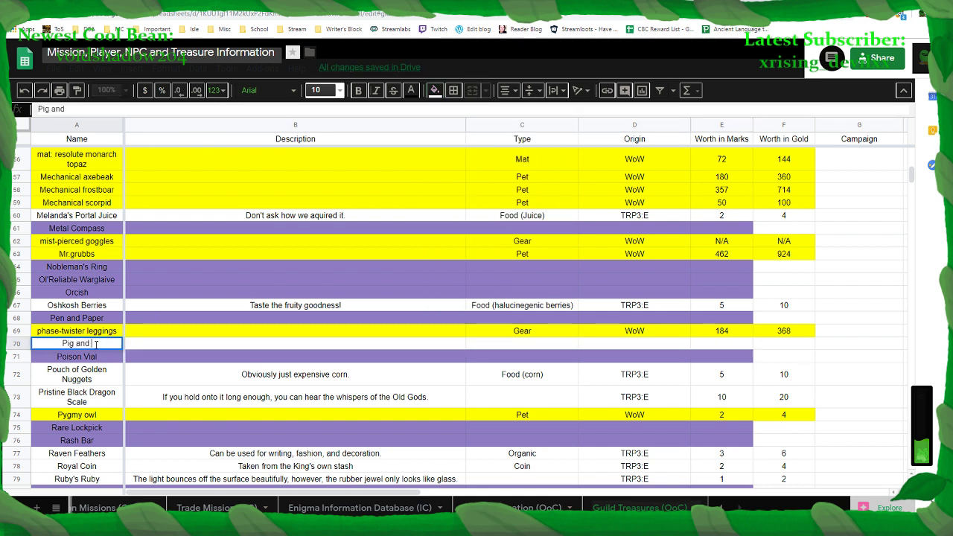
text(Whistle Tav)
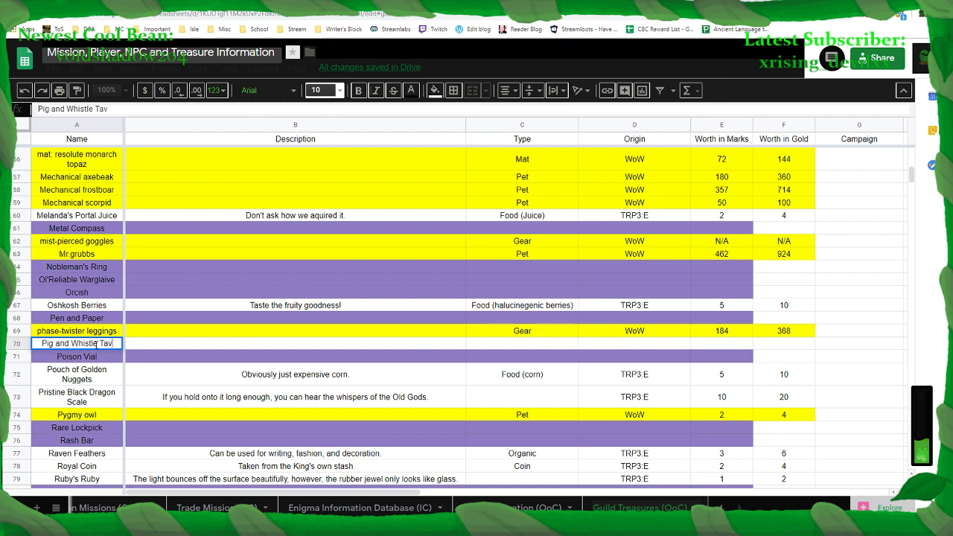
text(ern Menu)
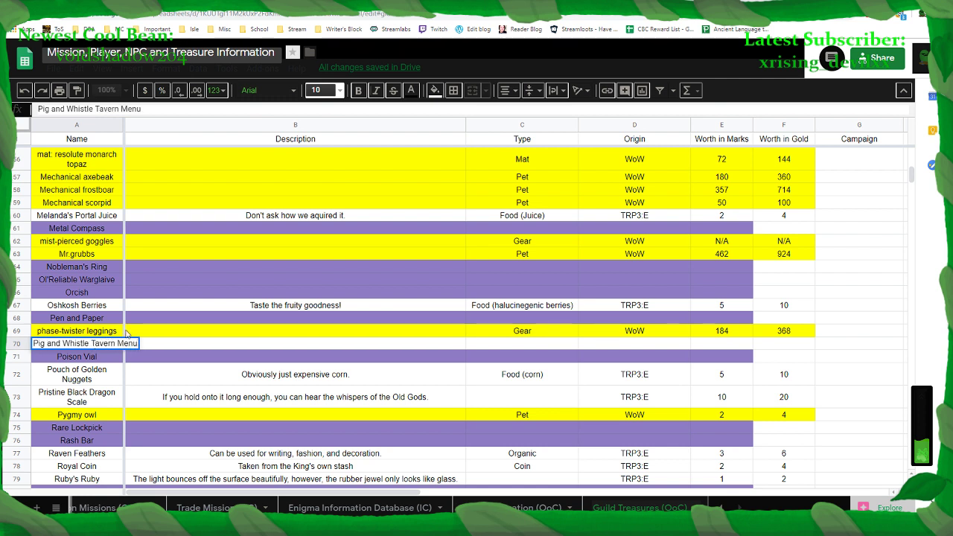
click(200, 348)
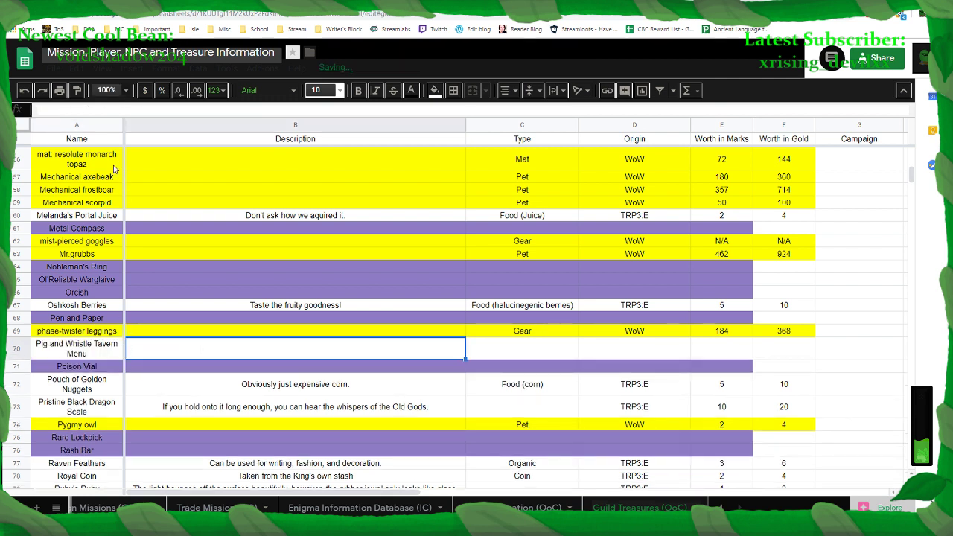
drag(123, 125, 131, 125)
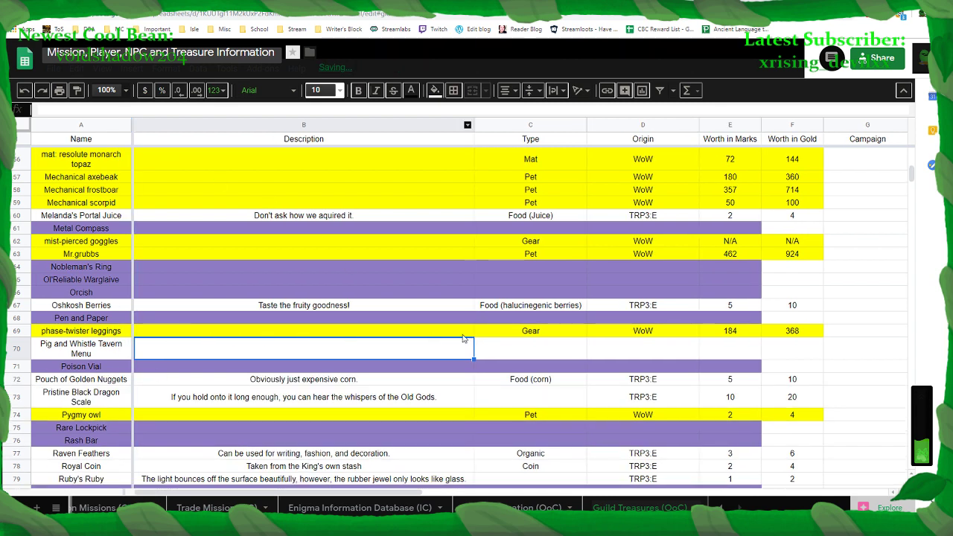
Enter "Corrupting Stormwind City > Chatty Capital" as the menu's campaign and check it against the item list in World of Warcraft
click(839, 347)
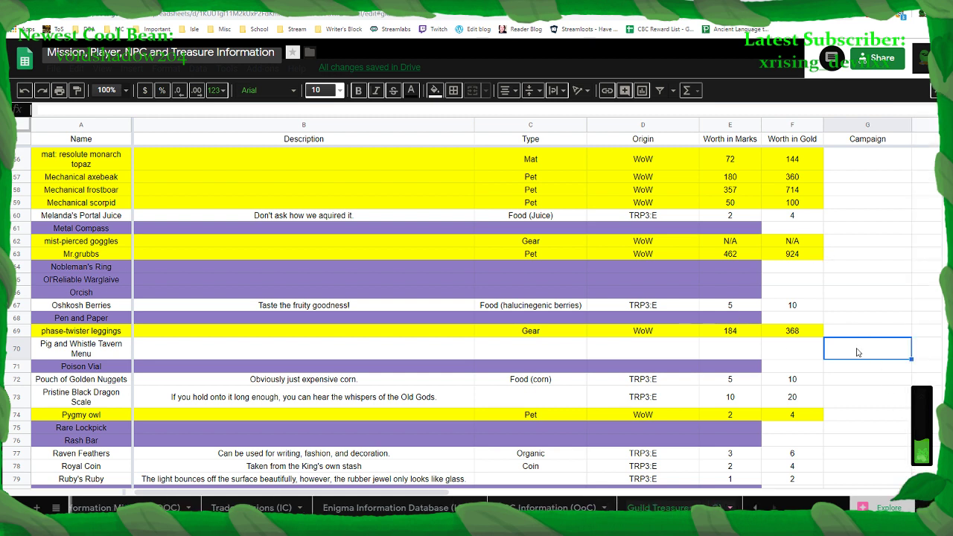
text(Corrupting)
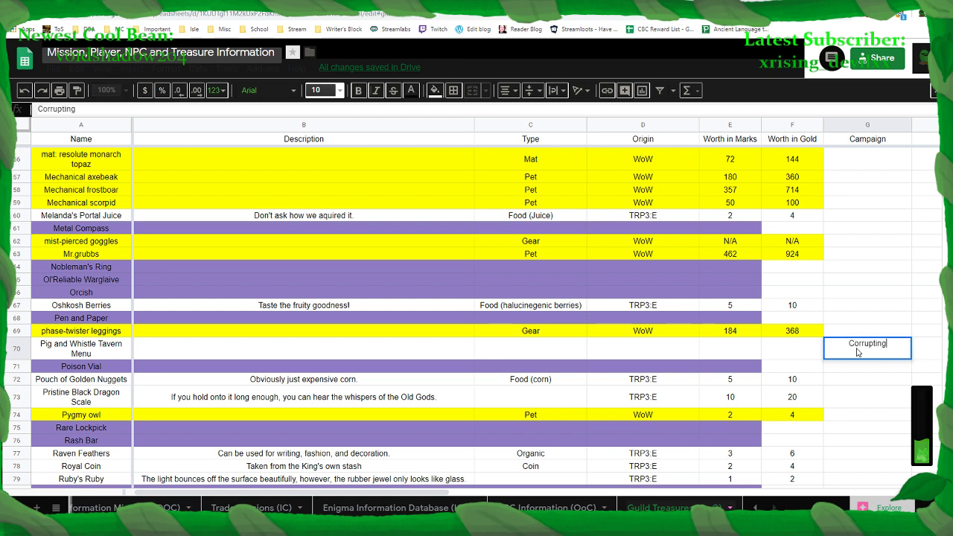
text( Stormwind C)
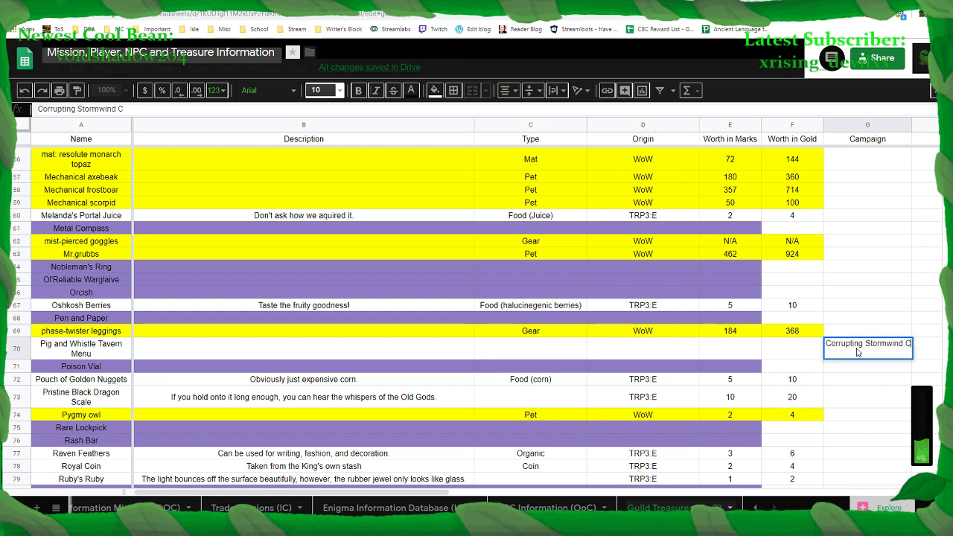
text(ity >)
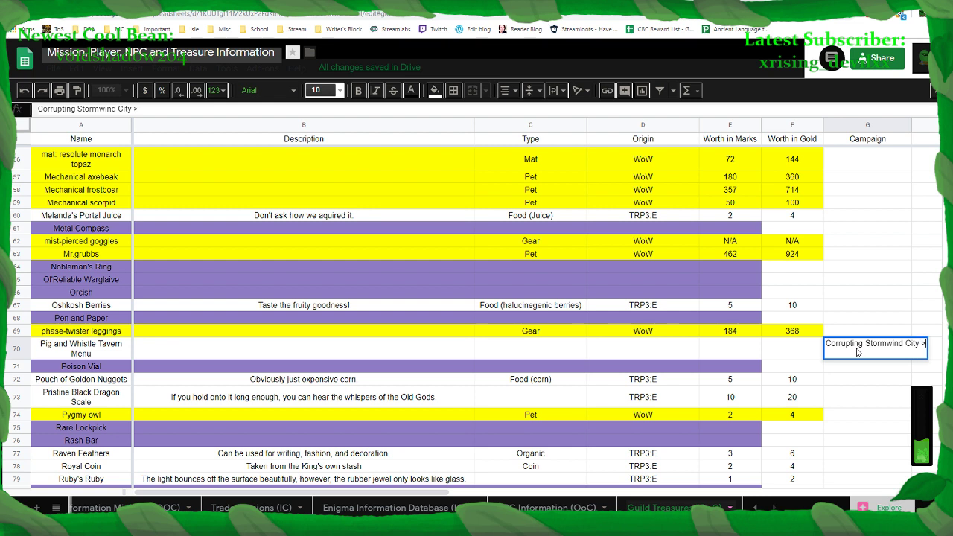
text( Cha)
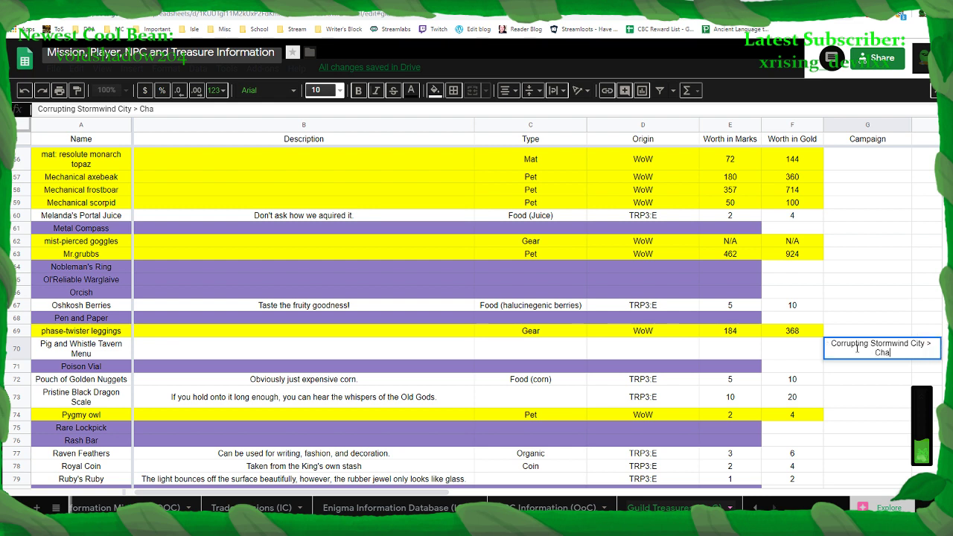
text(tty Capital)
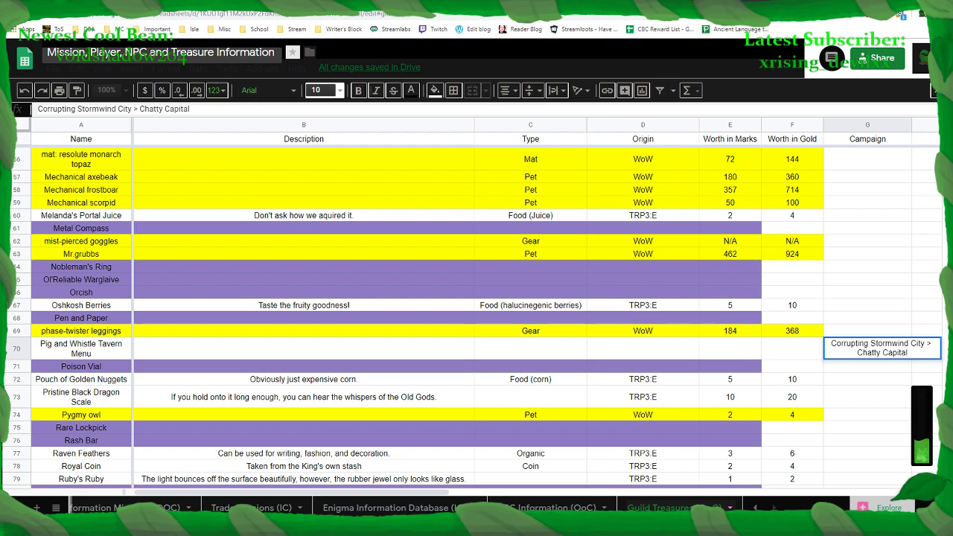
key(alt+Tab)
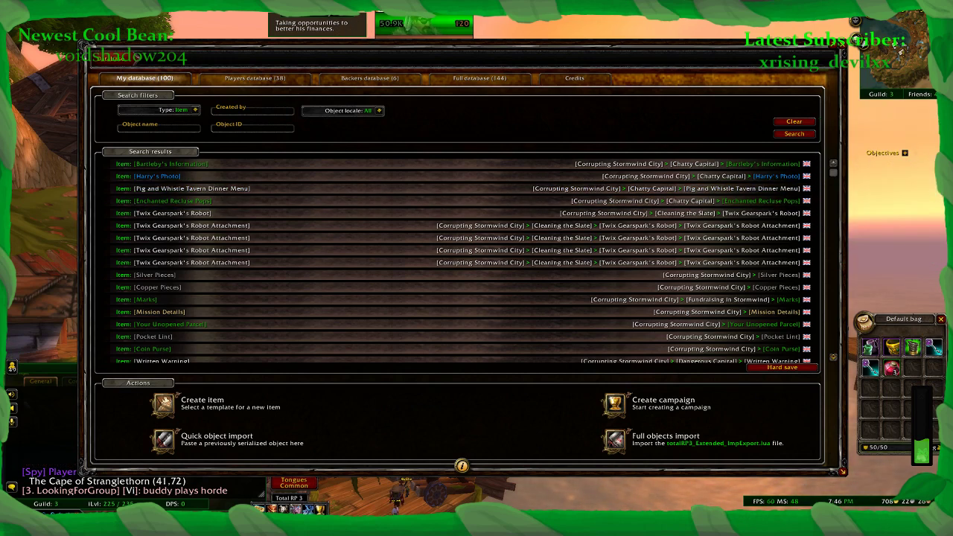
key(alt+Tab)
Copy the tooltip description of the Pig and Whistle Tavern Dinner Menu item from World of Warcraft into the menu row's Description cell
scroll(228, 372, up, 5)
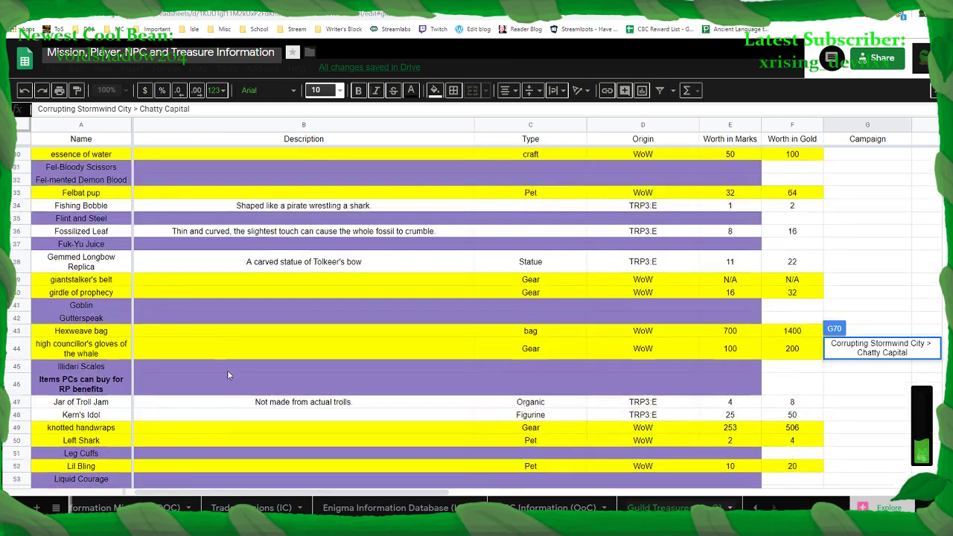
scroll(227, 371, up, 3)
scroll(227, 372, down, 7)
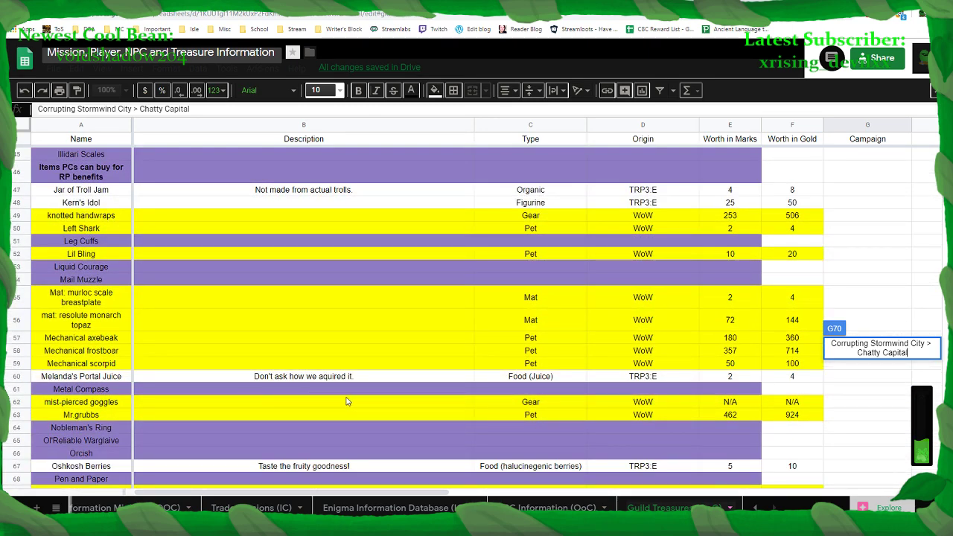
scroll(347, 401, down, 3)
click(219, 424)
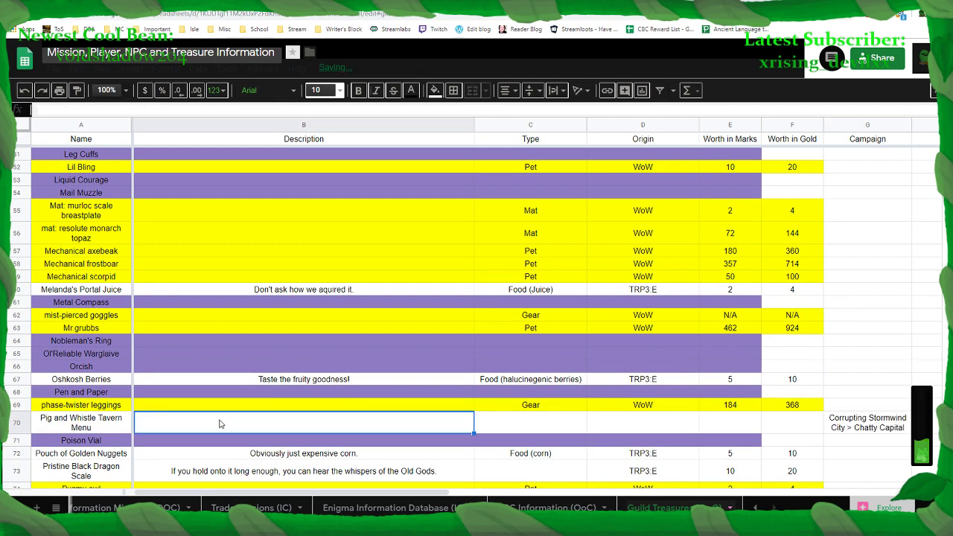
key(alt+Tab)
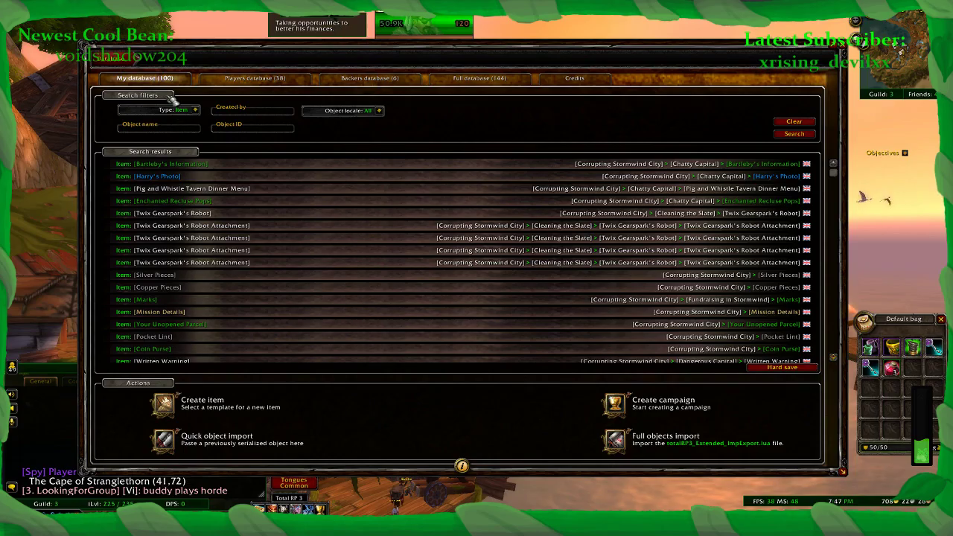
click(258, 190)
click(245, 174)
key(ctrl+c)
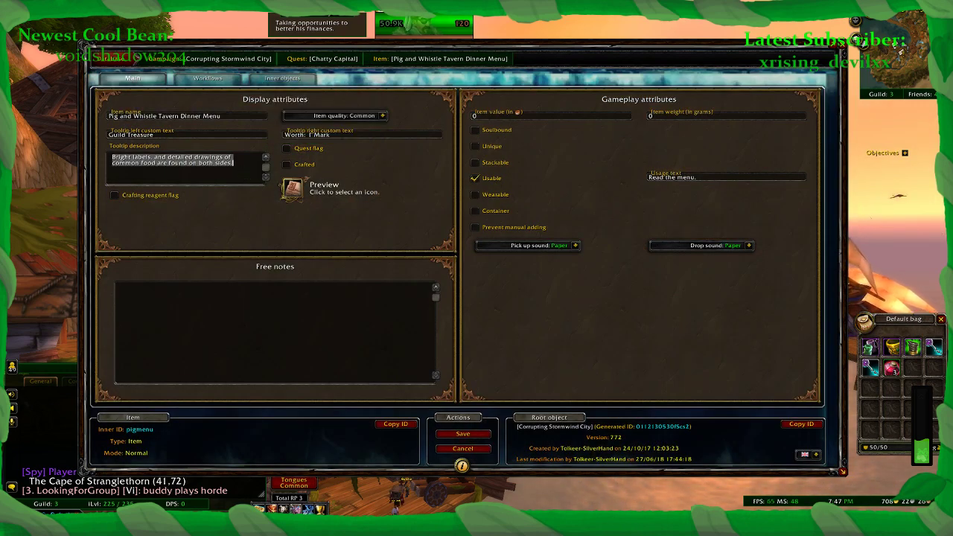
key(alt+Tab)
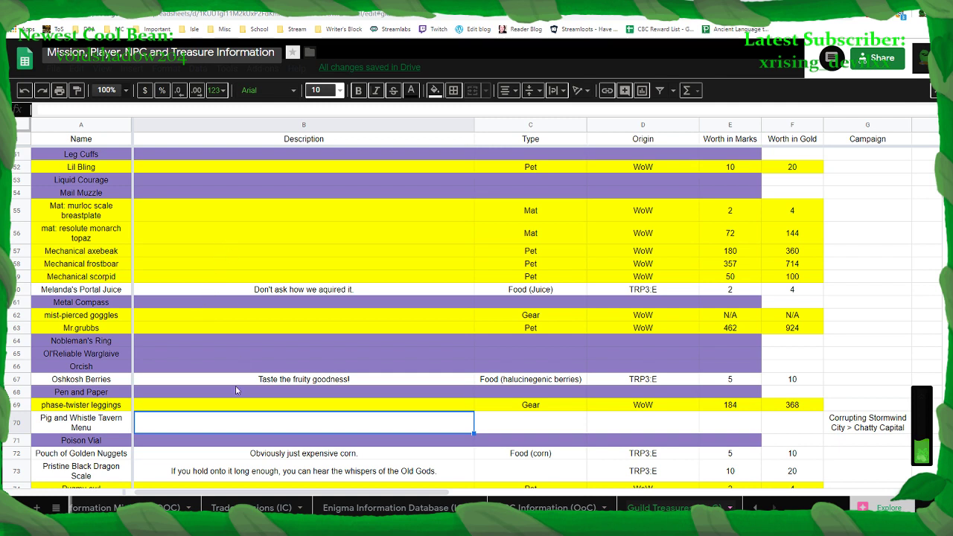
key(ctrl+v)
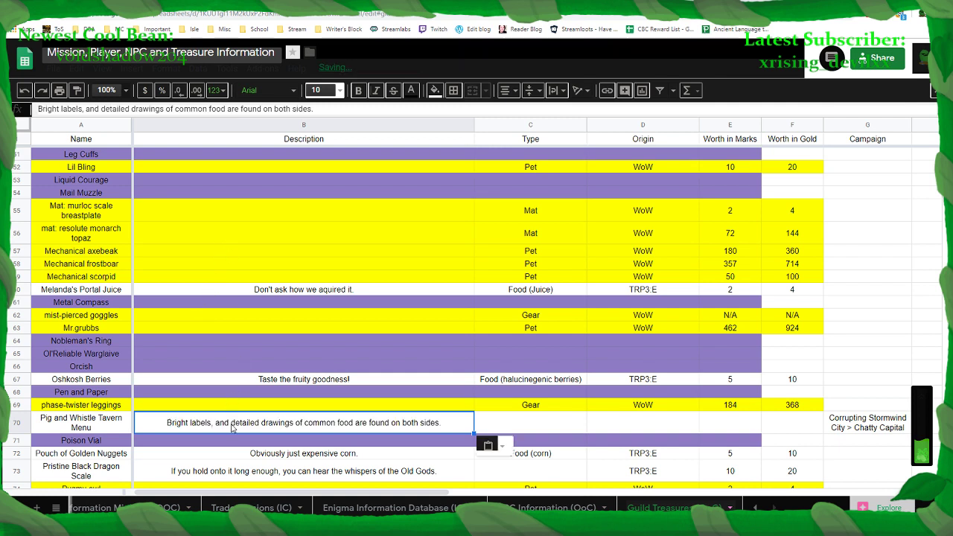
Set the tavern menu's type to Document and its origin to TRP3:E
click(555, 428)
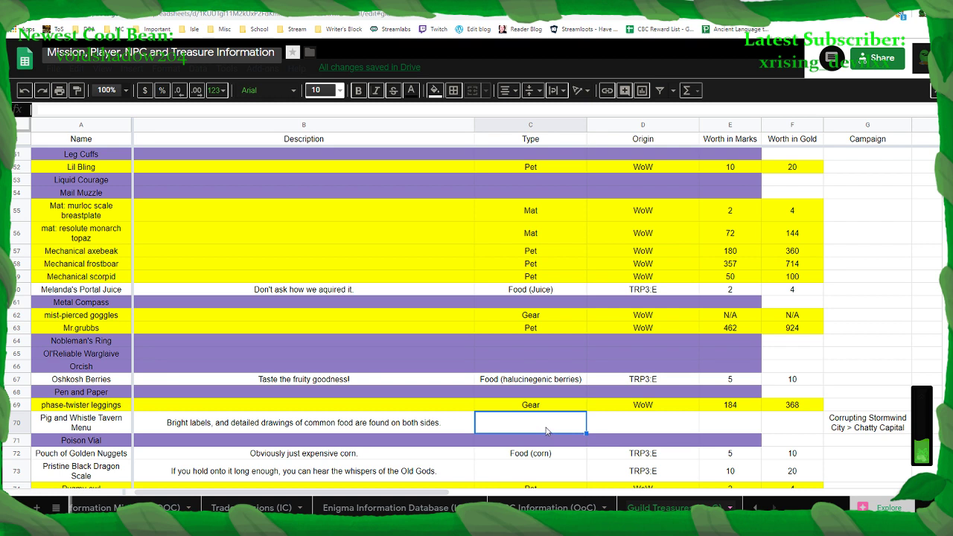
text(Document)
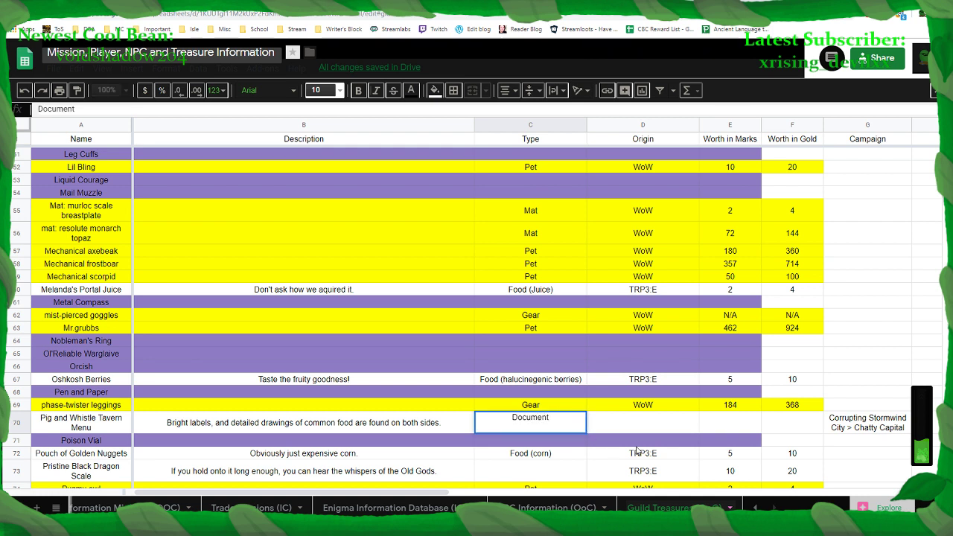
click(674, 431)
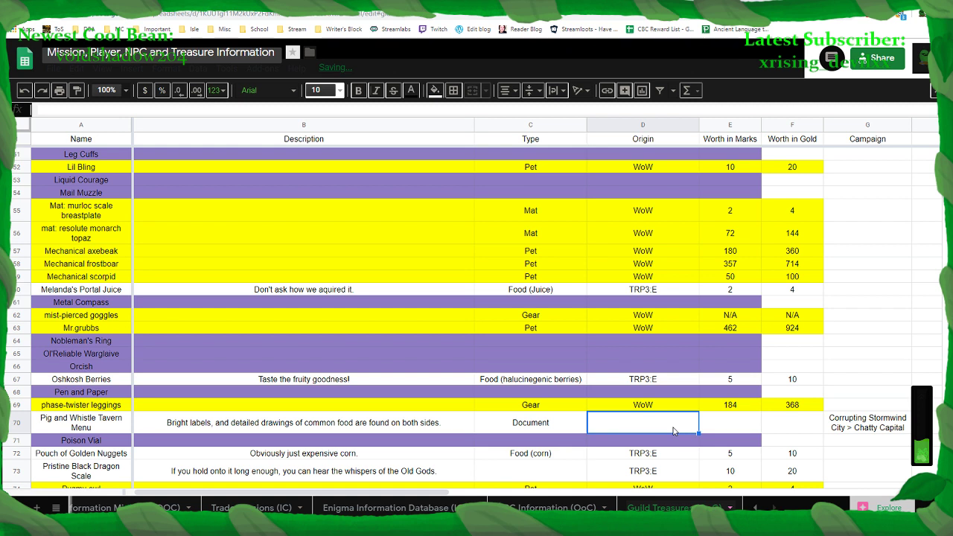
text(TRP3:E)
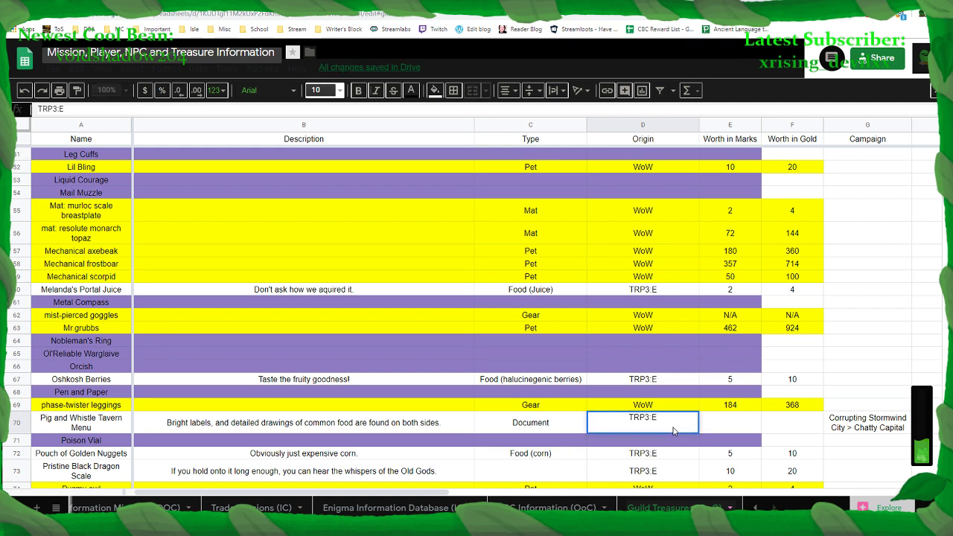
click(742, 431)
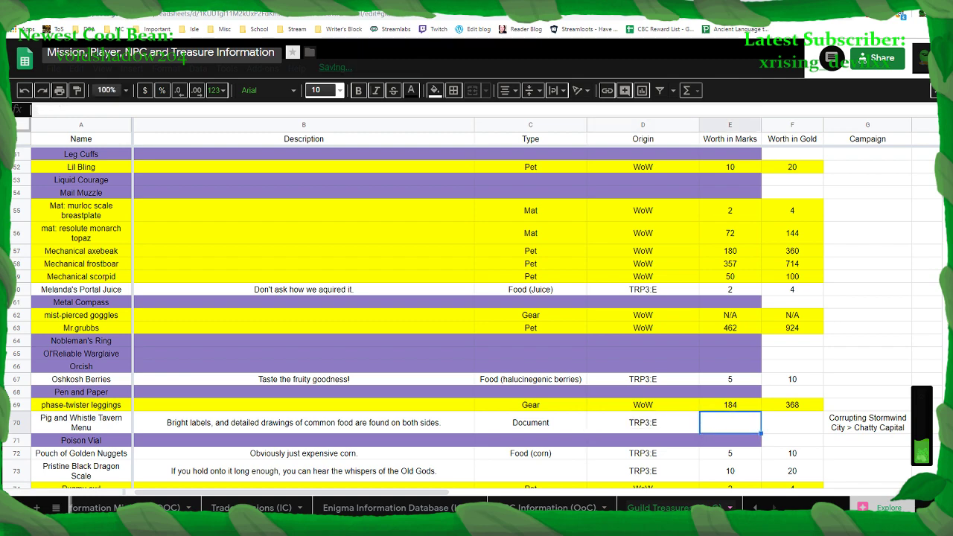
Check the tavern menu's worth in World of Warcraft and enter 1 mark and 2 gold in row 70
key(alt+Tab)
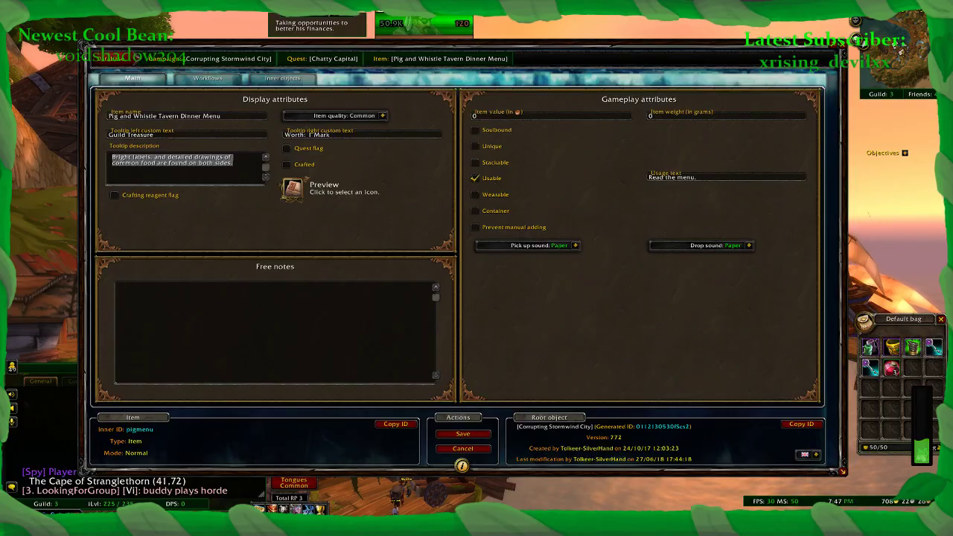
key(alt+Tab)
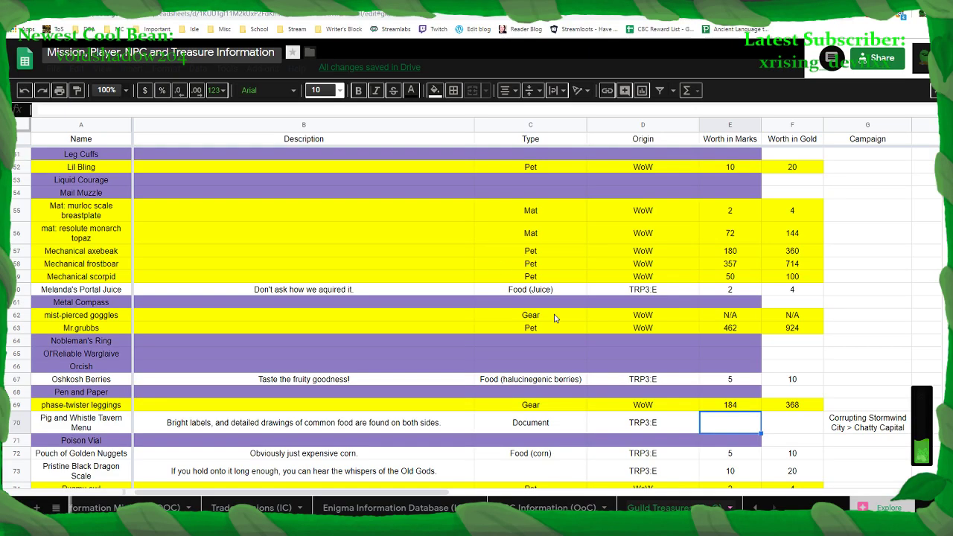
text(1)
click(799, 429)
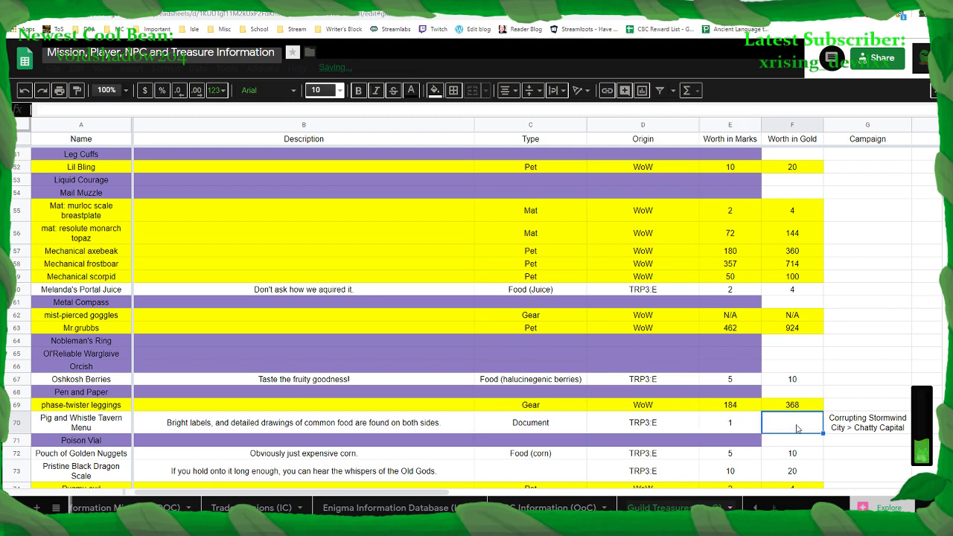
text(2)
click(368, 432)
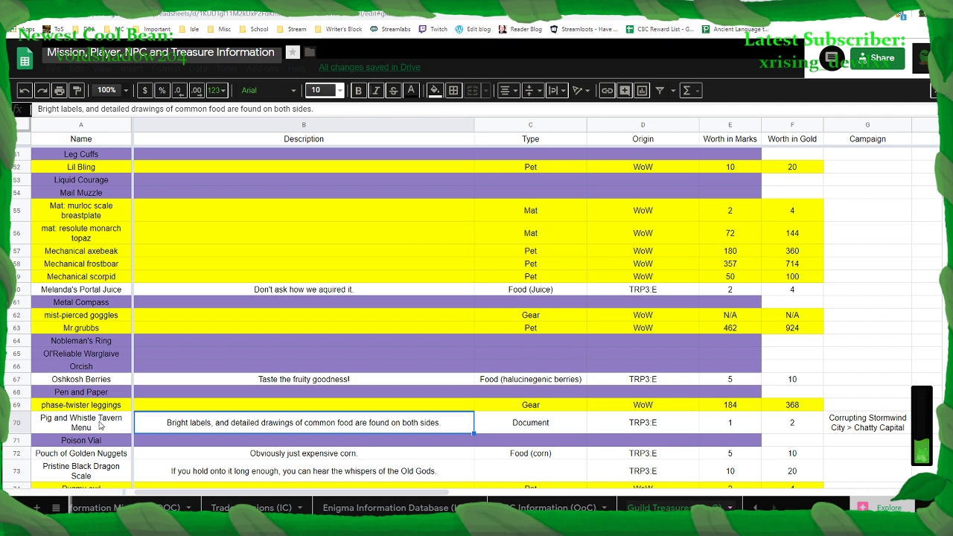
Locate the Enchanted Recluse Pops row in the spreadsheet and open the matching item in World of Warcraft to view its tooltip description and worth
key(alt+Tab)
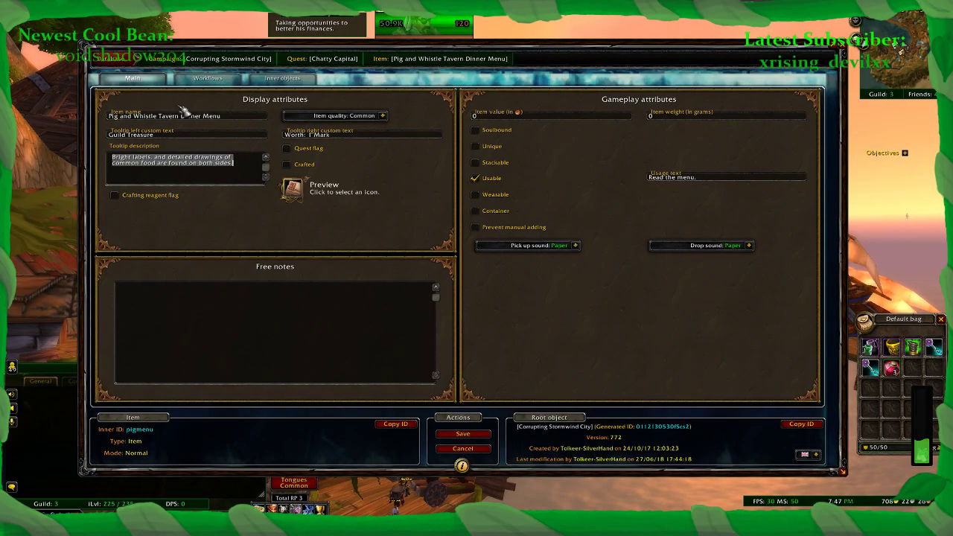
click(119, 59)
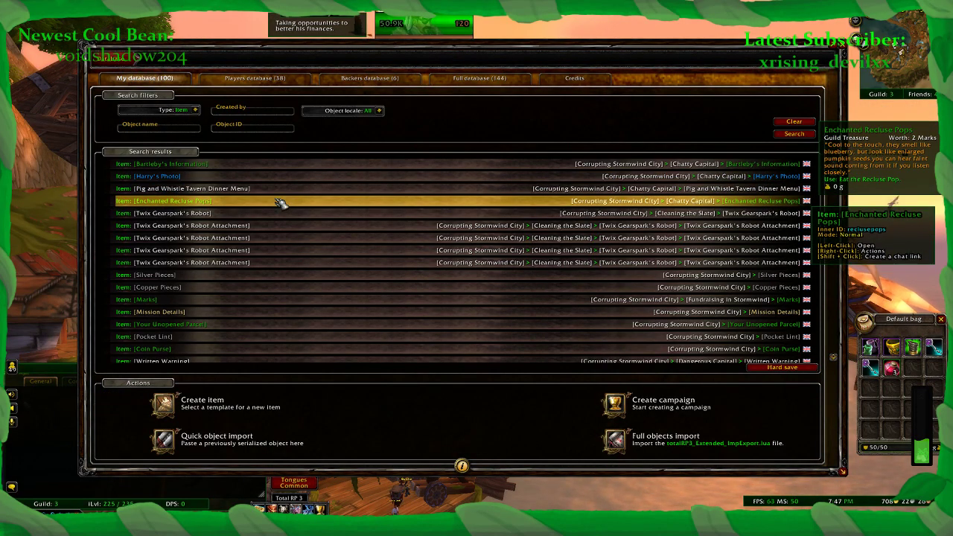
key(alt+Tab)
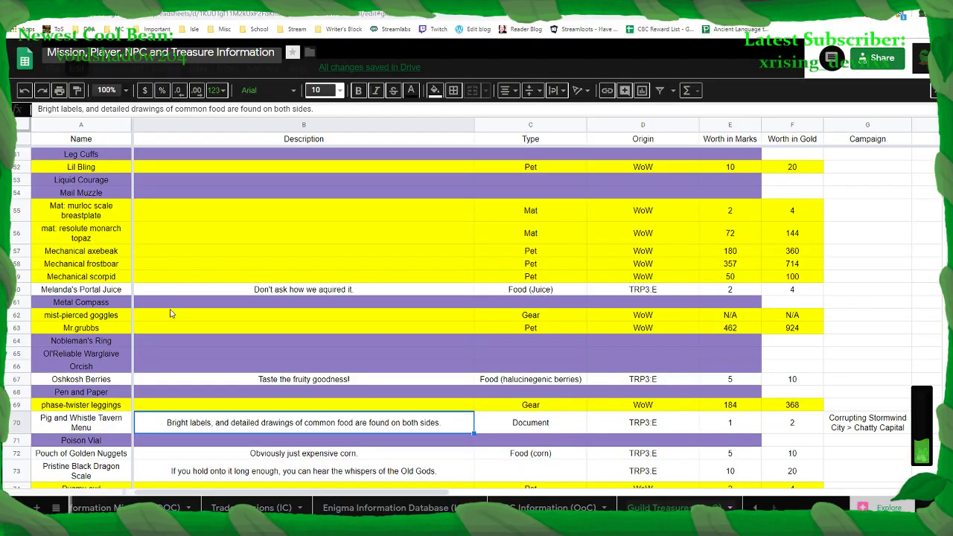
scroll(170, 313, up, 10)
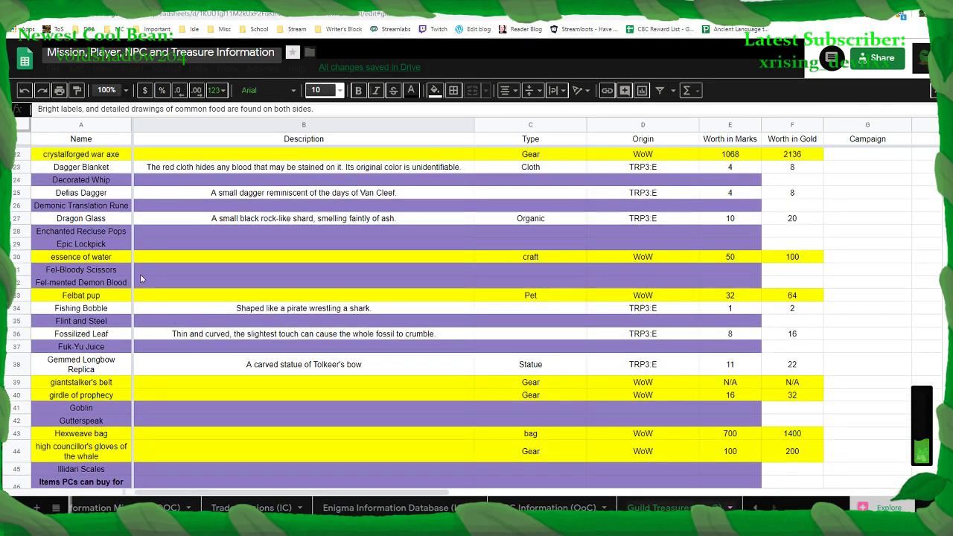
click(145, 231)
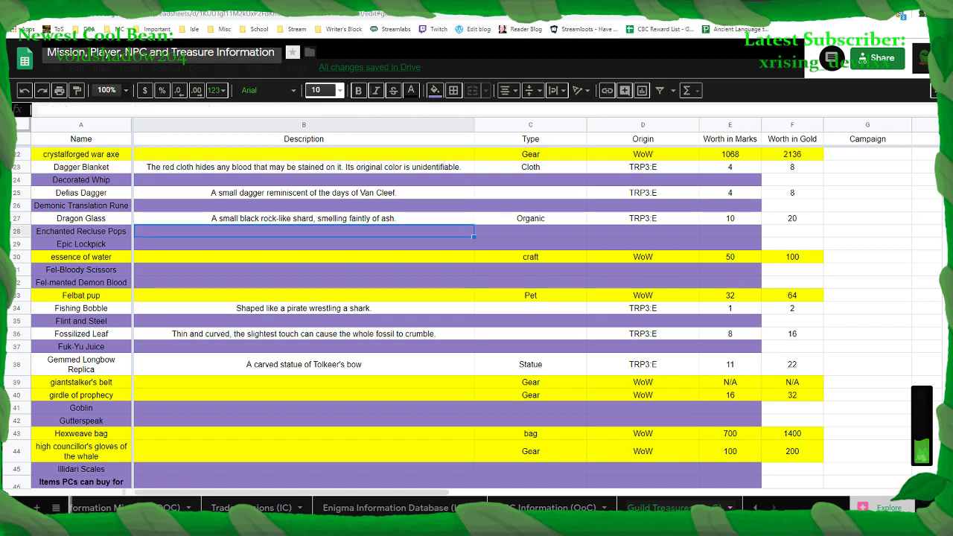
key(alt+Tab)
click(281, 204)
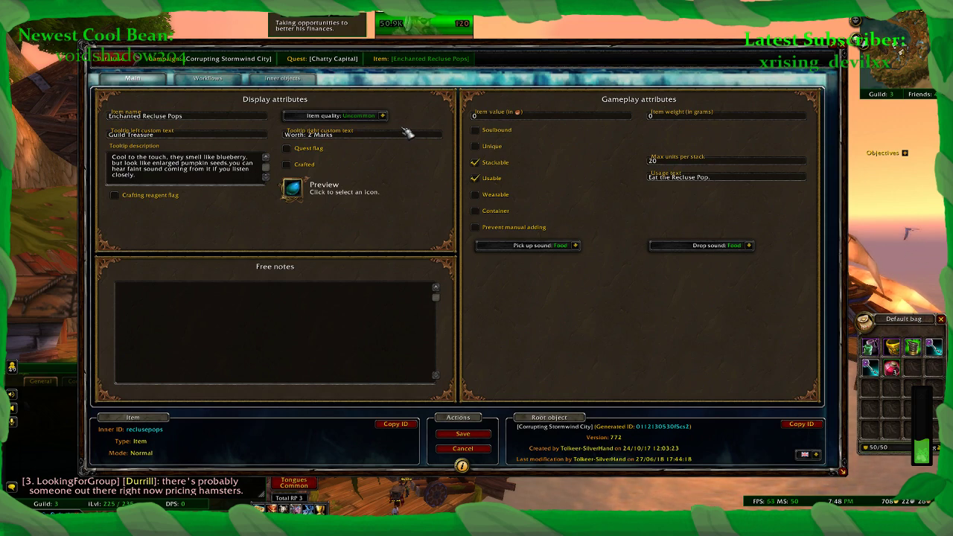
click(243, 177)
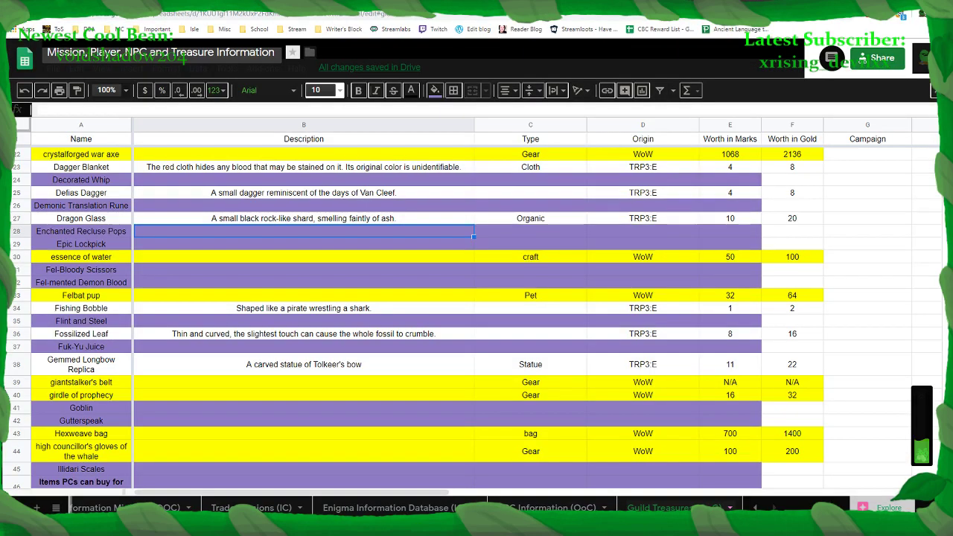
Add a "Function" column heading directly after Campaign in the treasure spreadsheet
key(alt+Tab)
click(921, 140)
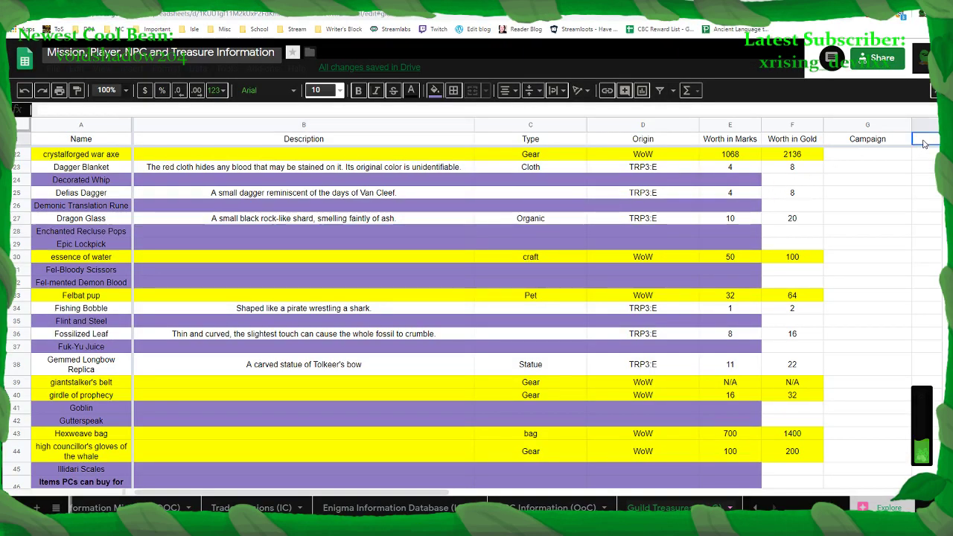
drag(282, 491, 456, 458)
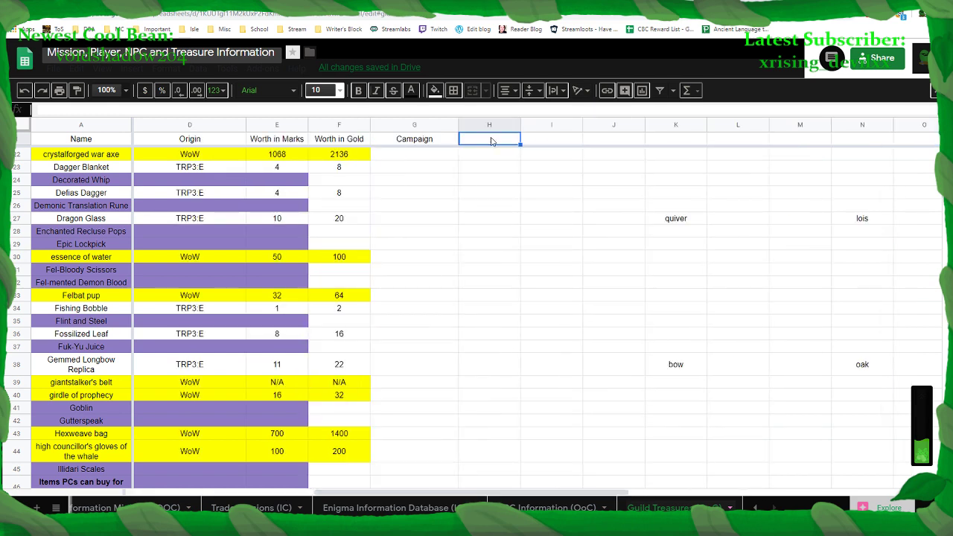
text(Function)
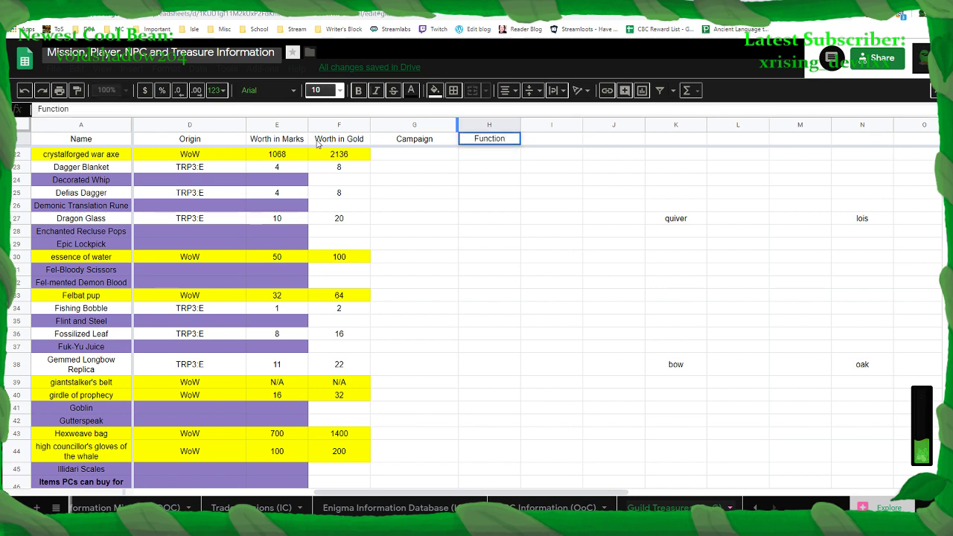
Move the whole Worth in Marks column to directly after the Function column
click(285, 140)
click(283, 125)
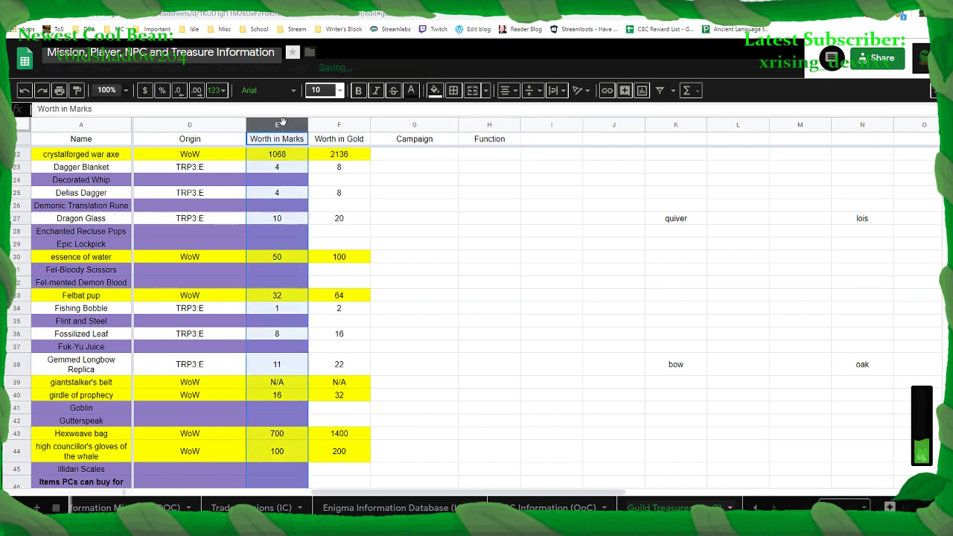
drag(284, 125, 476, 140)
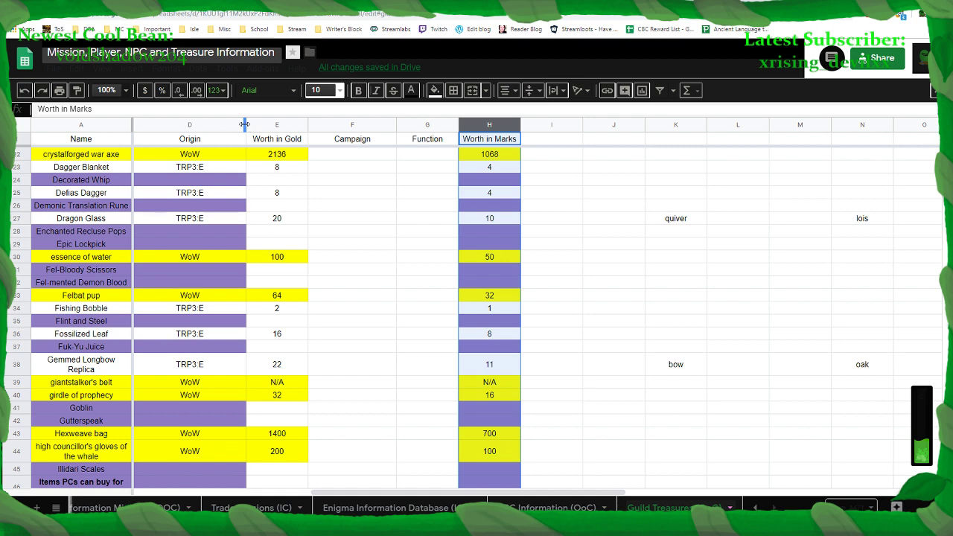
Narrow the Origin and Type columns, keeping Type wide enough for its longer food and document entries
drag(246, 128, 188, 128)
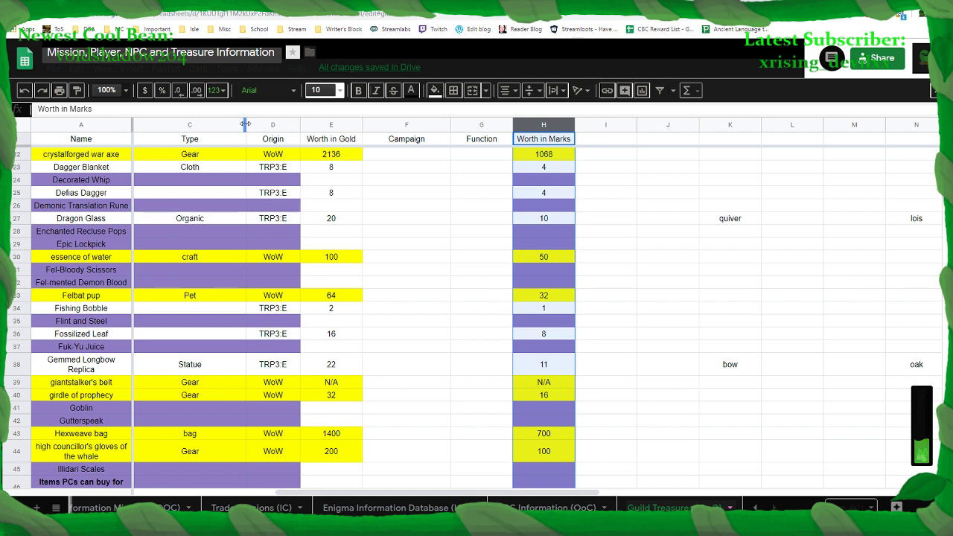
drag(245, 123, 162, 153)
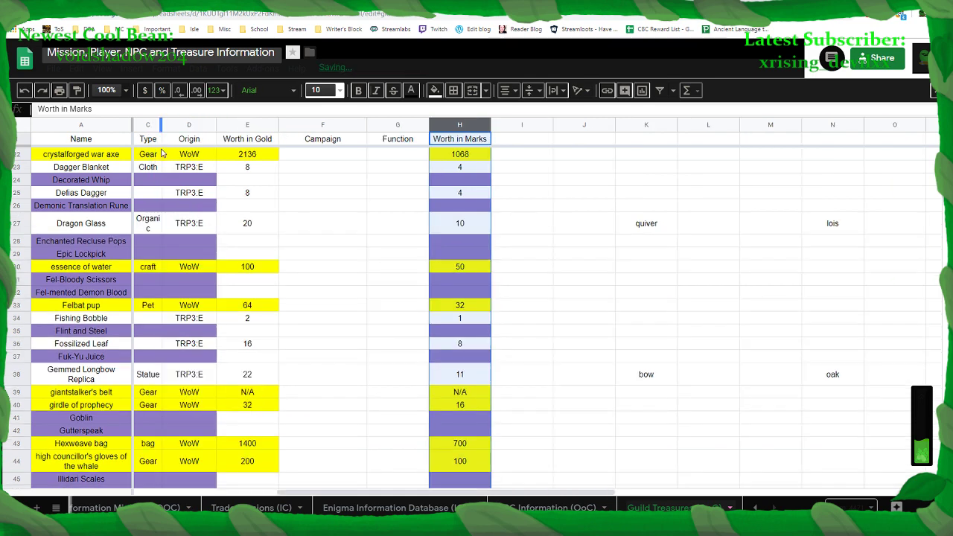
drag(519, 493, 422, 490)
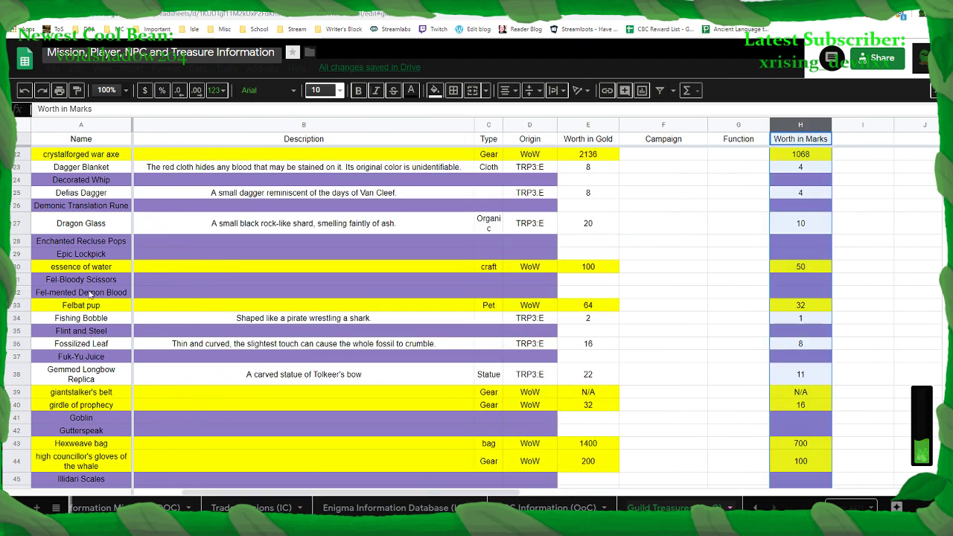
scroll(426, 348, down, 2)
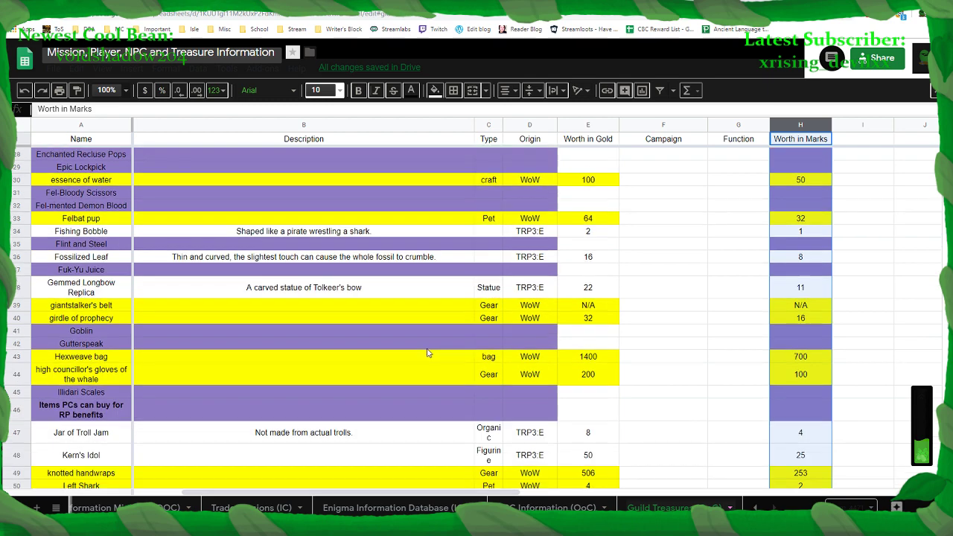
scroll(428, 353, down, 3)
scroll(428, 354, down, 2)
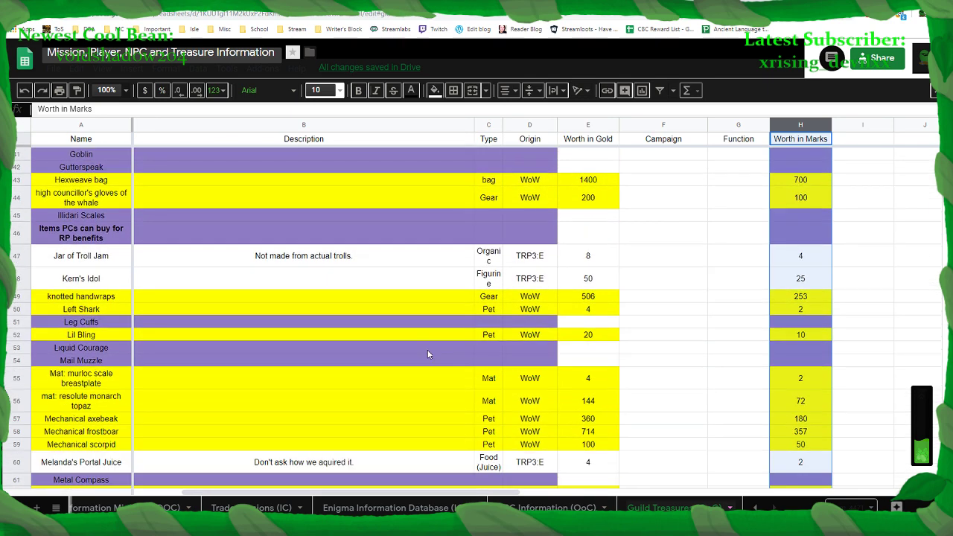
scroll(427, 353, down, 2)
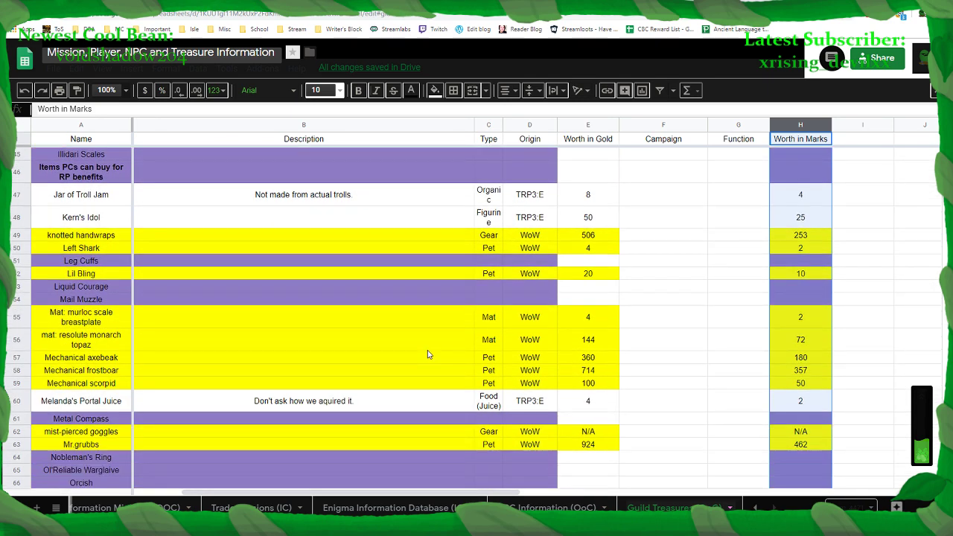
scroll(428, 351, down, 4)
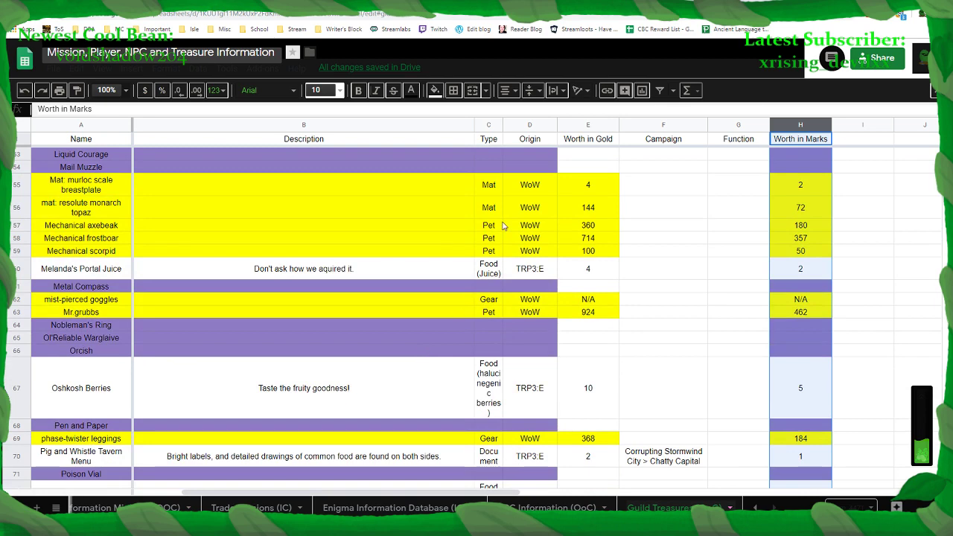
drag(504, 126, 562, 128)
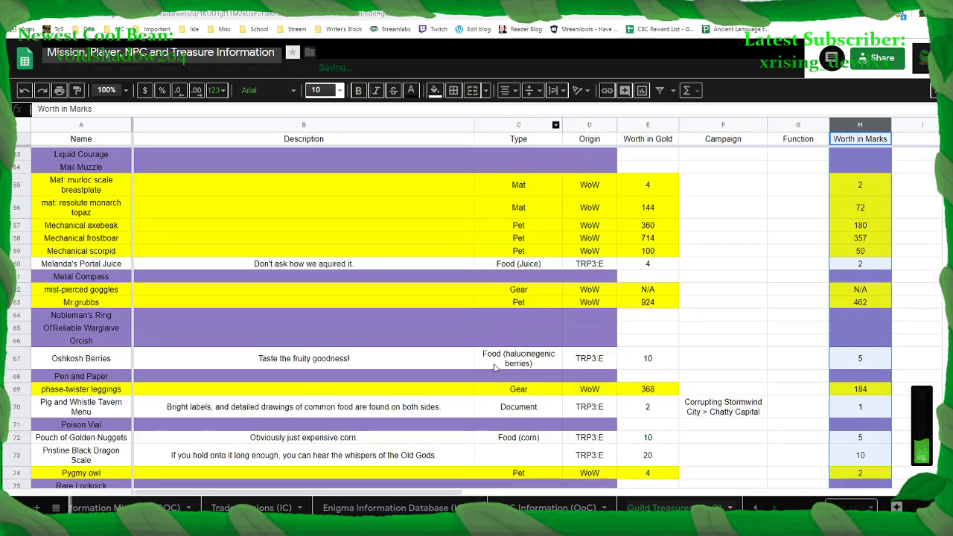
Shorten the type of Oshkosh Berries to "Food" by removing the parenthetical note
click(545, 365)
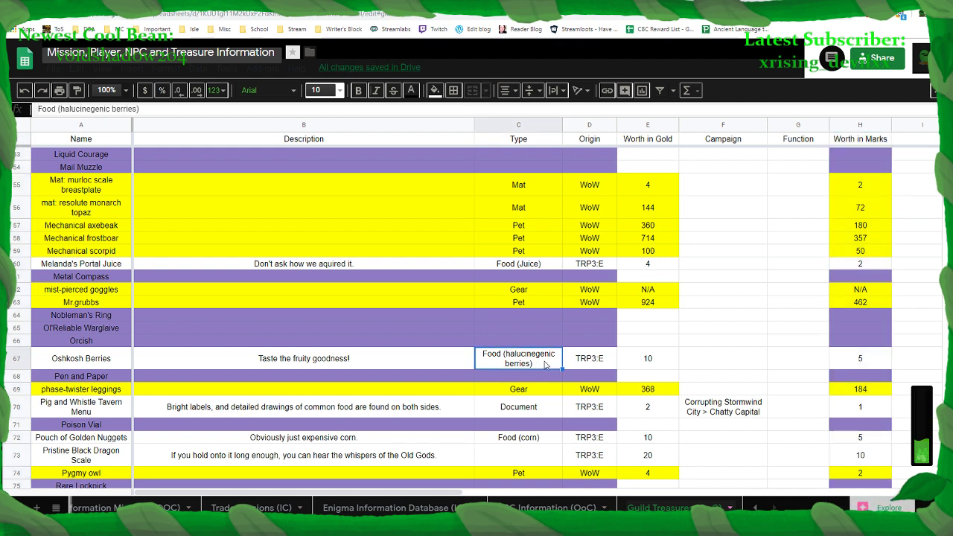
double_click(545, 365)
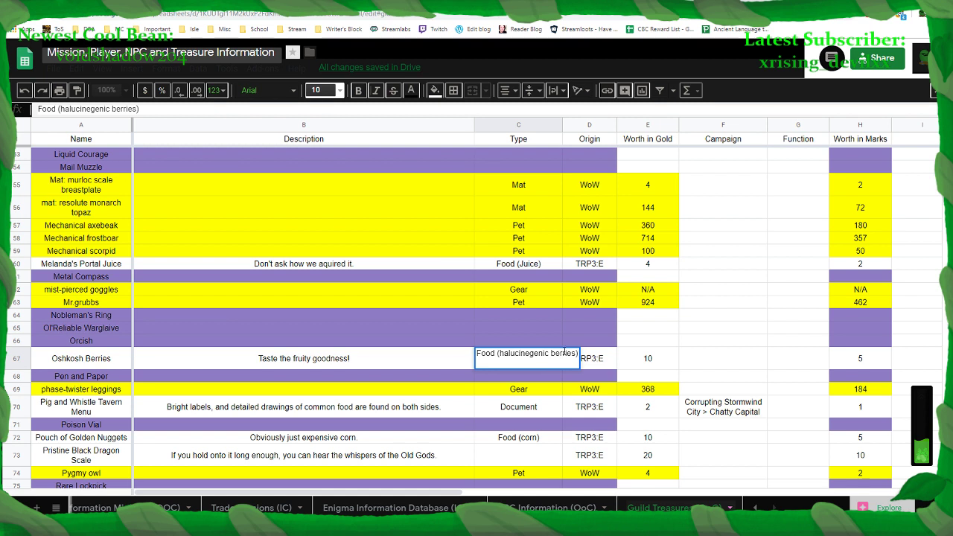
drag(579, 353, 501, 357)
key(BackSpace)
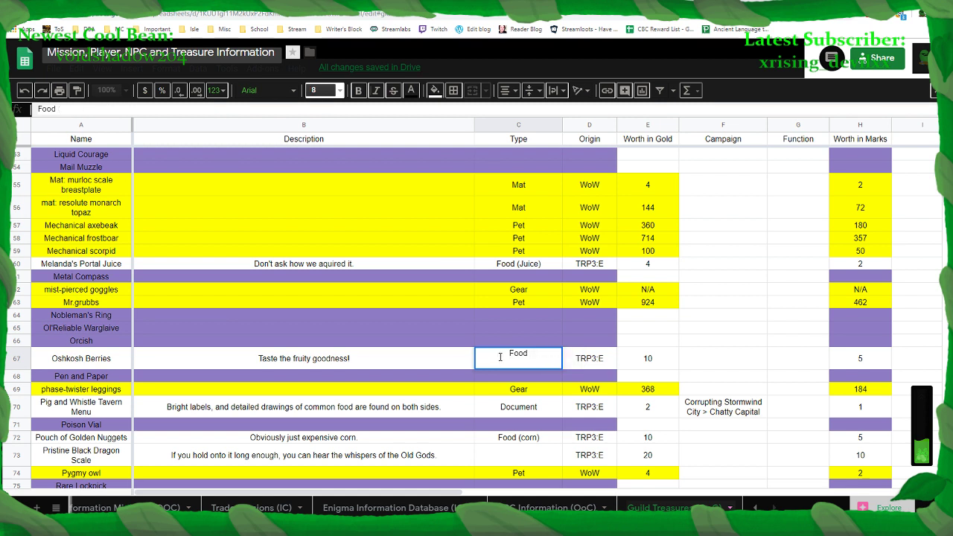
click(520, 376)
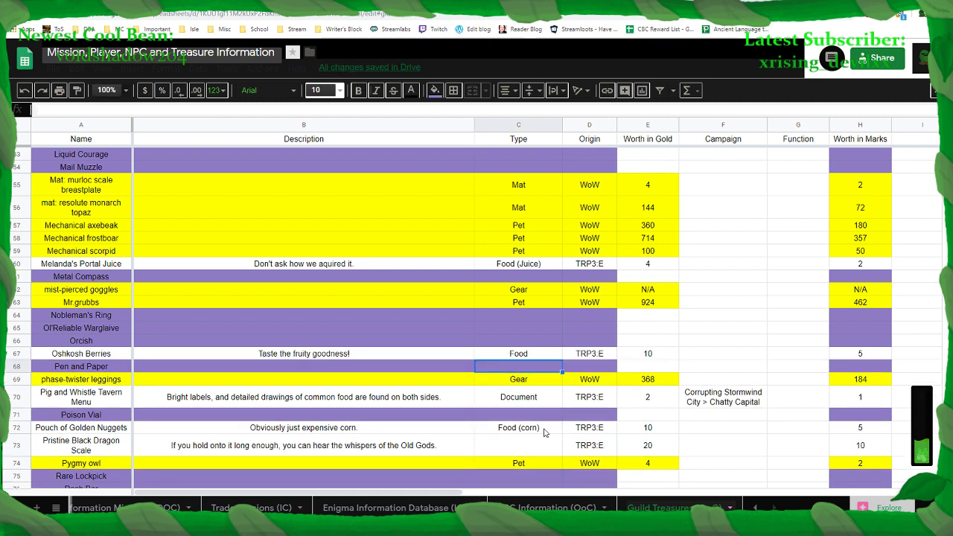
Shorten the type of Pouch of Golden Nuggets to "Food"
click(543, 430)
double_click(543, 428)
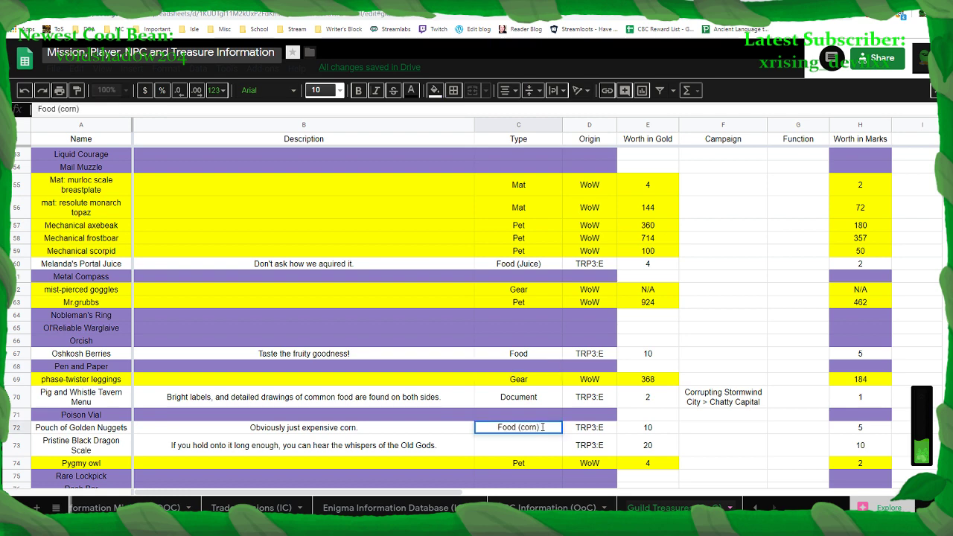
key(BackSpace)
key(BackSpace)
key(BackSpace)
key(BackSpace)
key(BackSpace)
key(BackSpace)
key(BackSpace)
key(Return)
Remove the potato wedges note from the Saylor Bites type so that it reads "Food"
scroll(543, 428, down, 3)
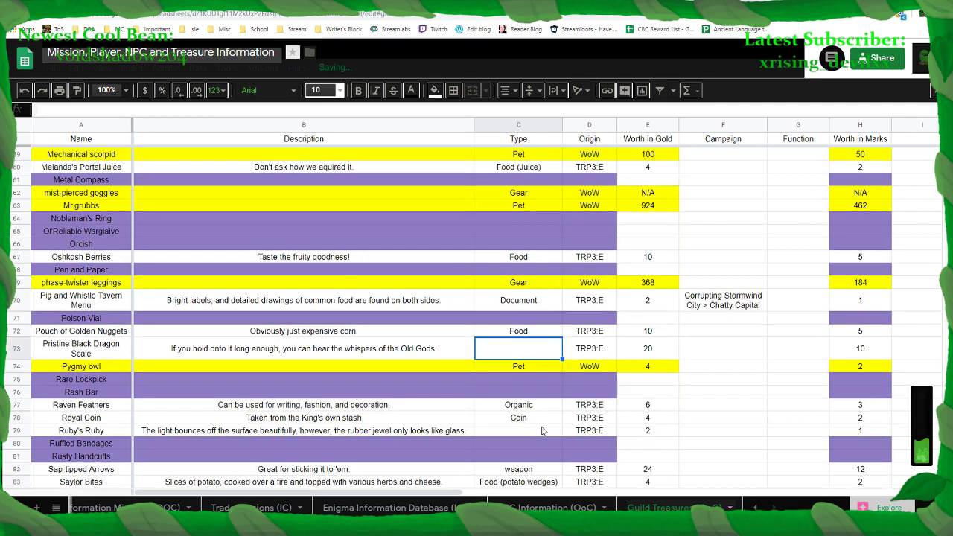
scroll(542, 430, down, 2)
click(547, 434)
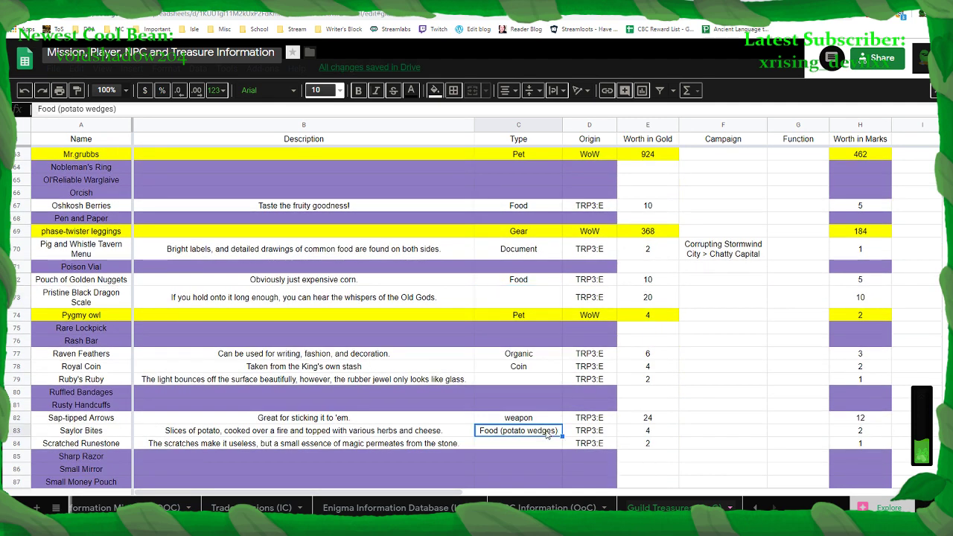
double_click(558, 431)
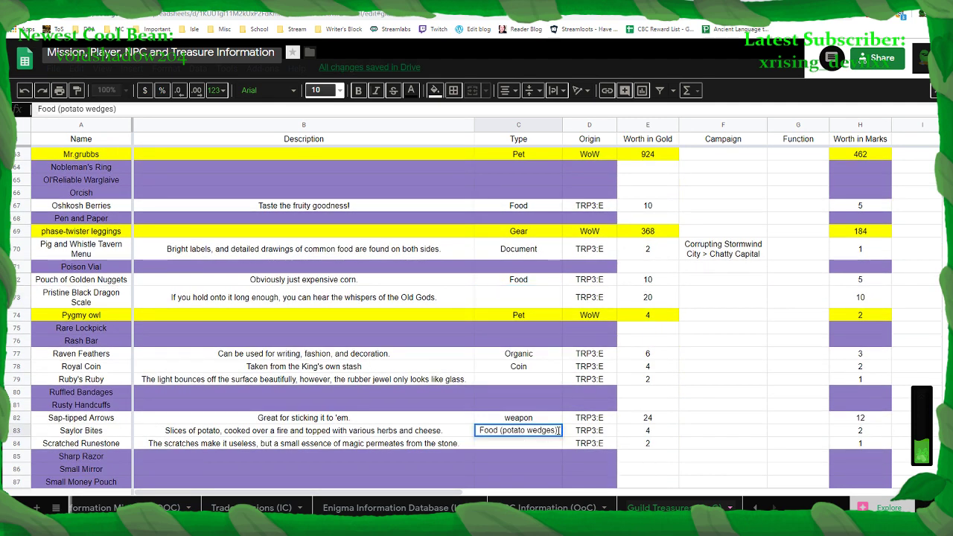
key(BackSpace)
key(BackSpace)
key(BackSpace)
key(BackSpace)
key(BackSpace)
key(BackSpace)
key(BackSpace)
key(BackSpace)
key(BackSpace)
key(BackSpace)
key(BackSpace)
key(BackSpace)
key(BackSpace)
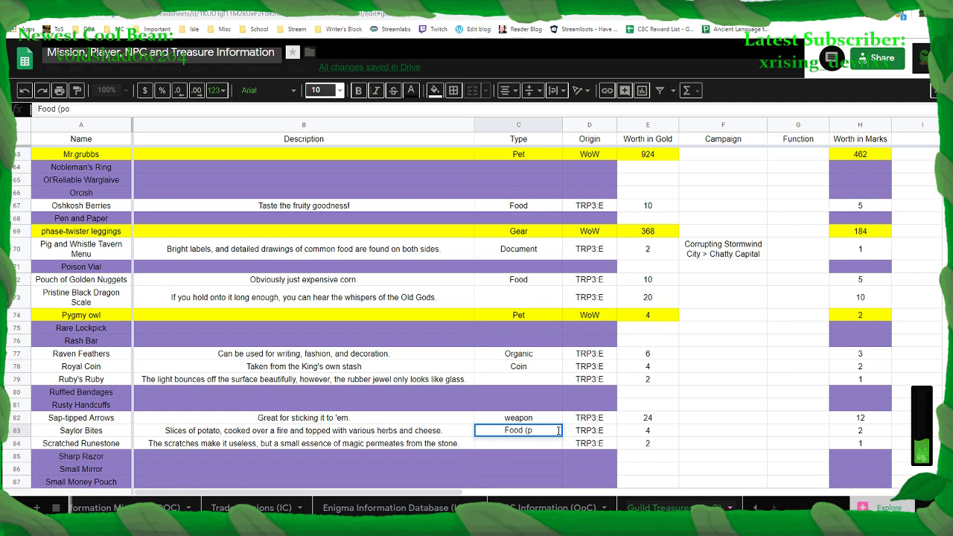
key(BackSpace)
key(BackSpace)
key(BackSpace)
key(Return)
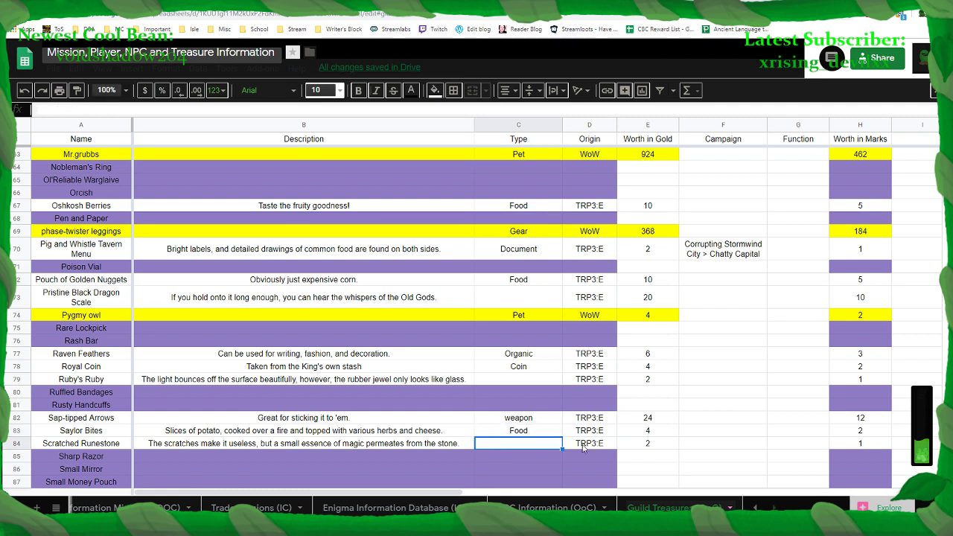
scroll(583, 447, down, 3)
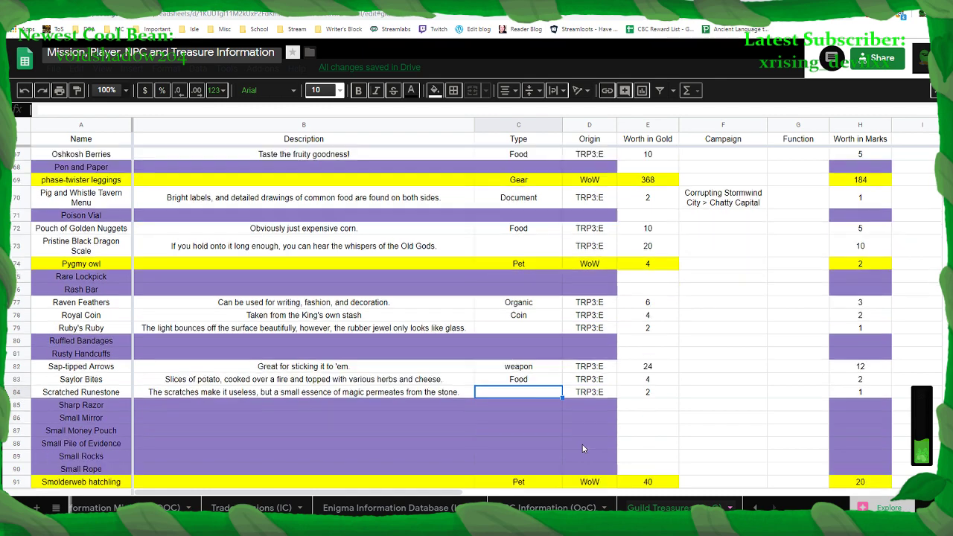
scroll(583, 448, down, 3)
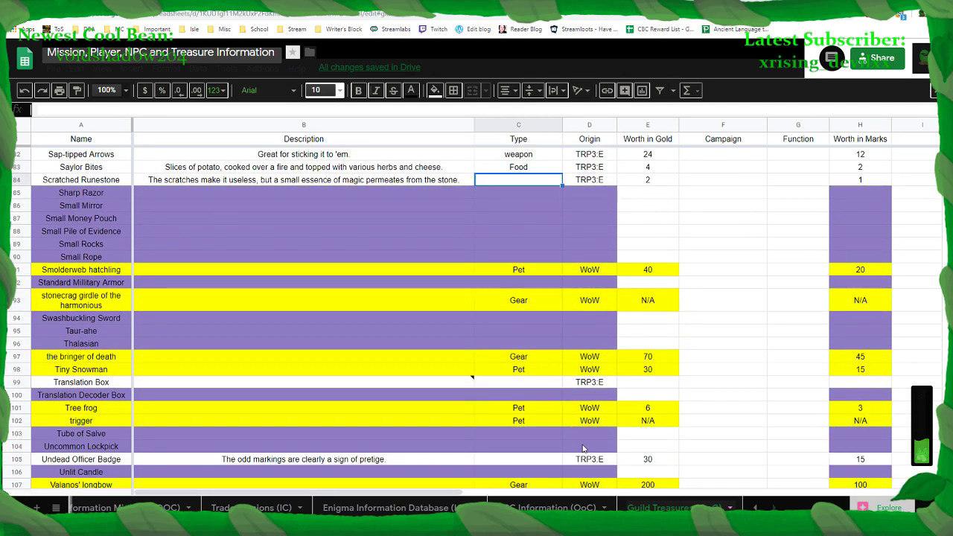
scroll(583, 446, up, 12)
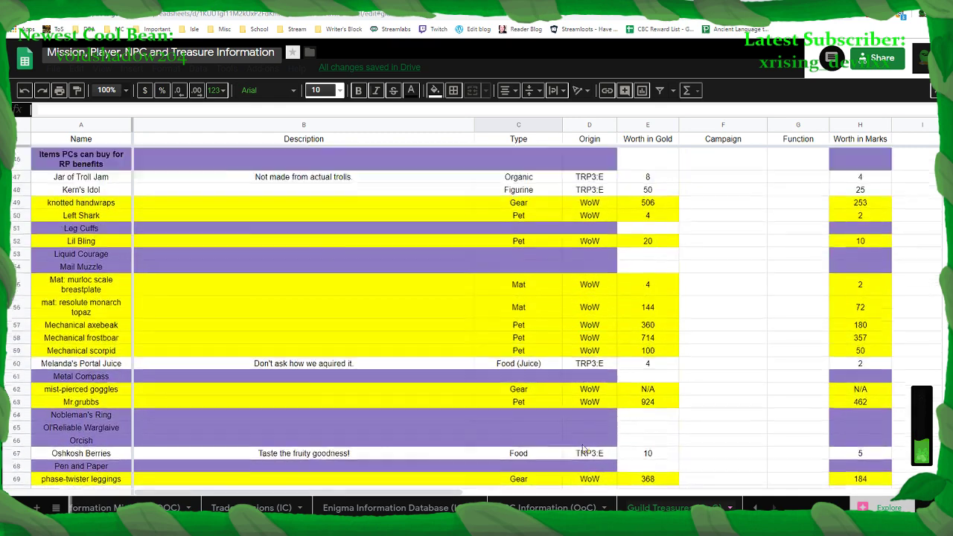
scroll(583, 448, up, 15)
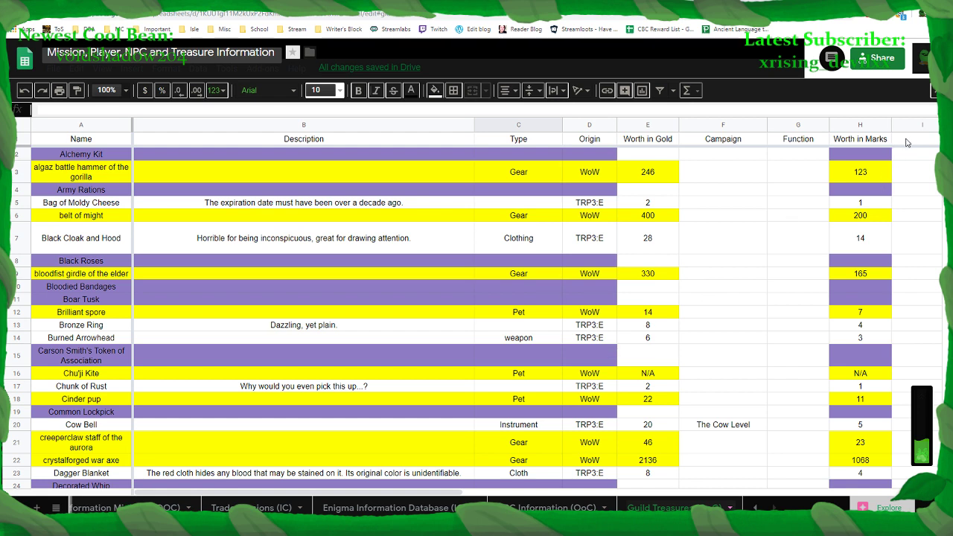
click(796, 157)
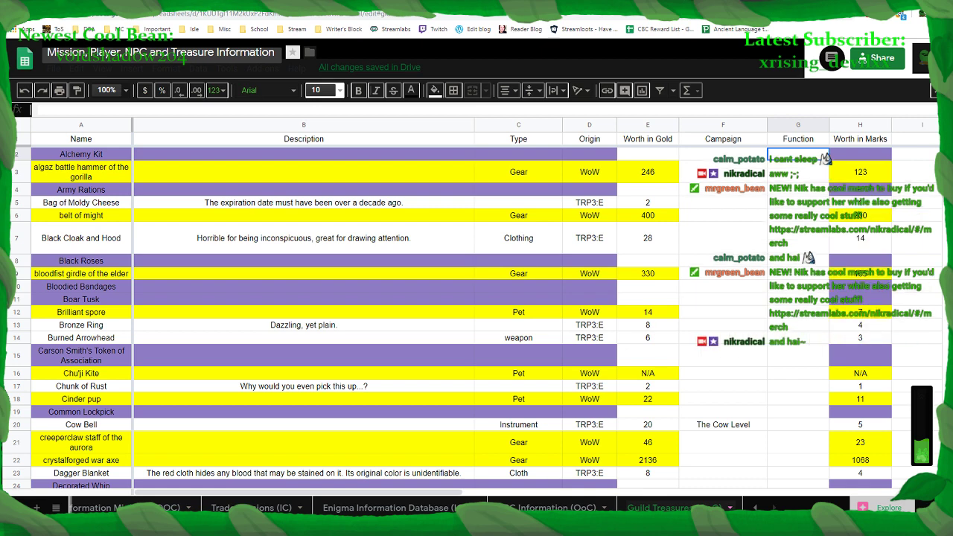
Switch to YouTube and play "The Ballad of Loki: Songify the Avengers" from the suggested videos
click(761, 3)
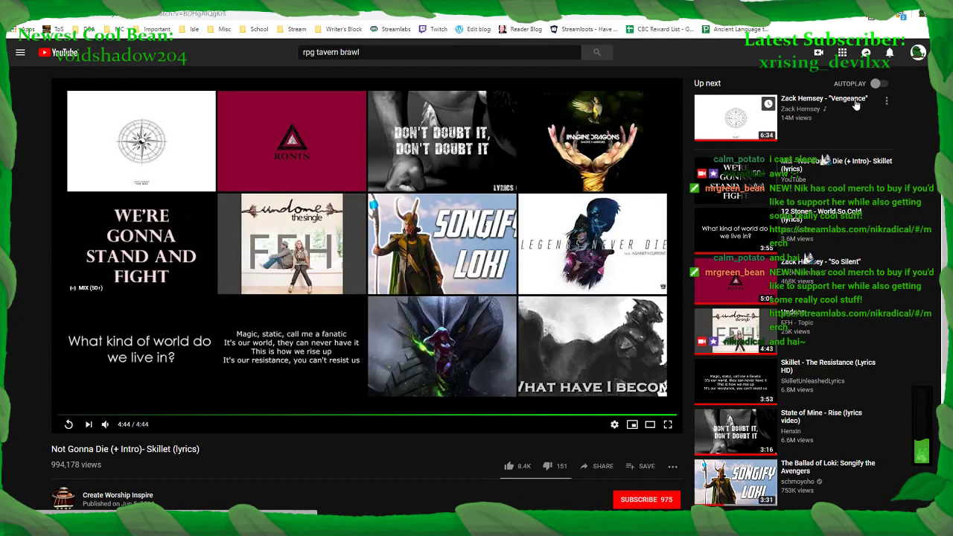
scroll(901, 367, down, 2)
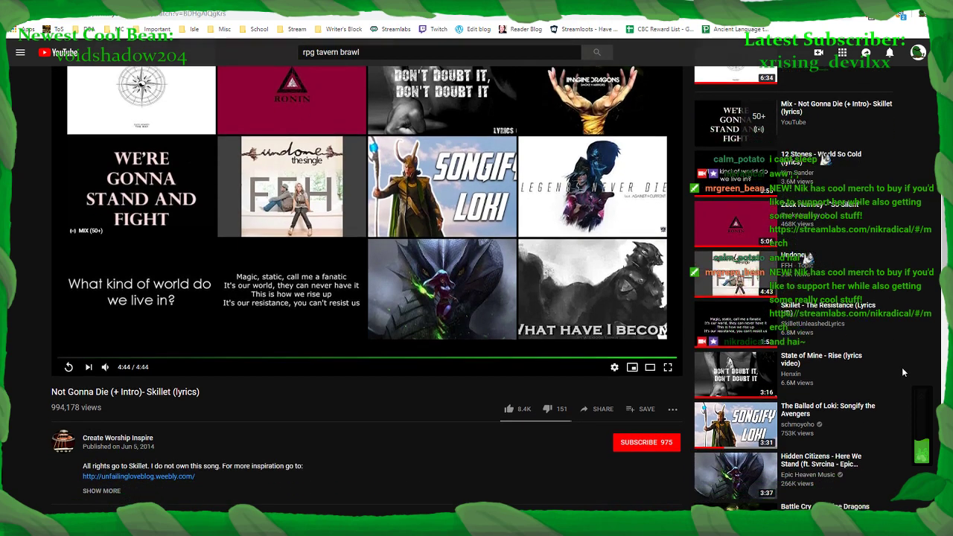
click(849, 391)
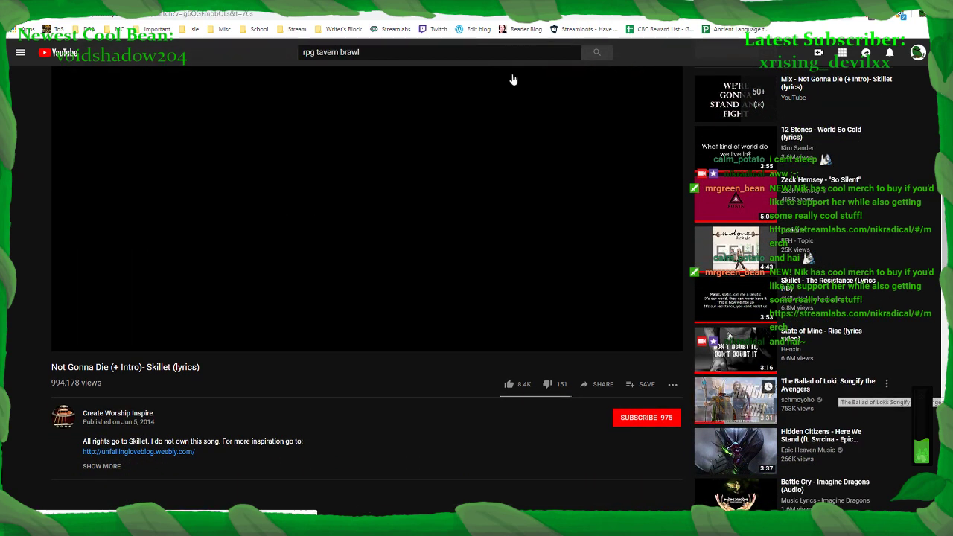
Fill in the Enchanted Recluse Pops description in the treasure spreadsheet with the item's full tooltip text from the in-game Total RP 3 Extended editor
key(alt+Tab)
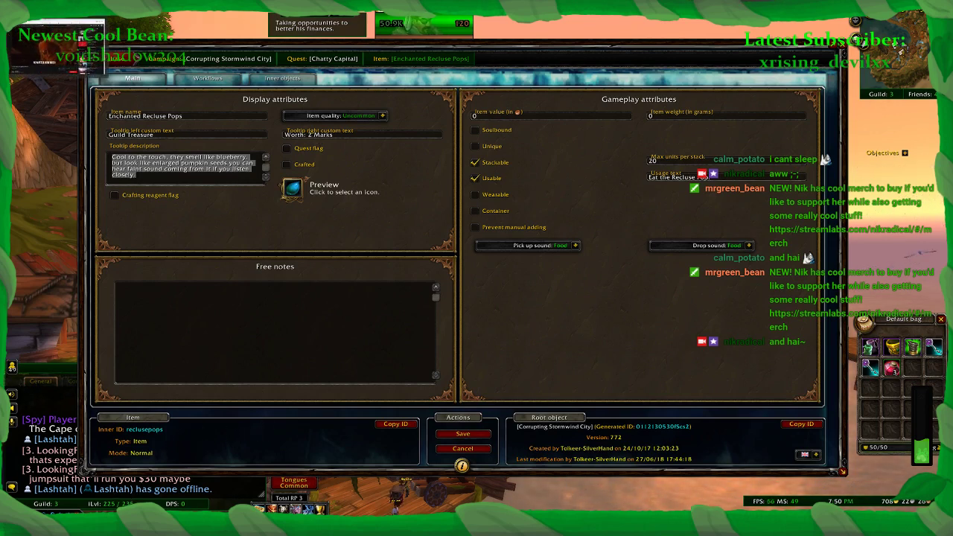
key(alt+Tab)
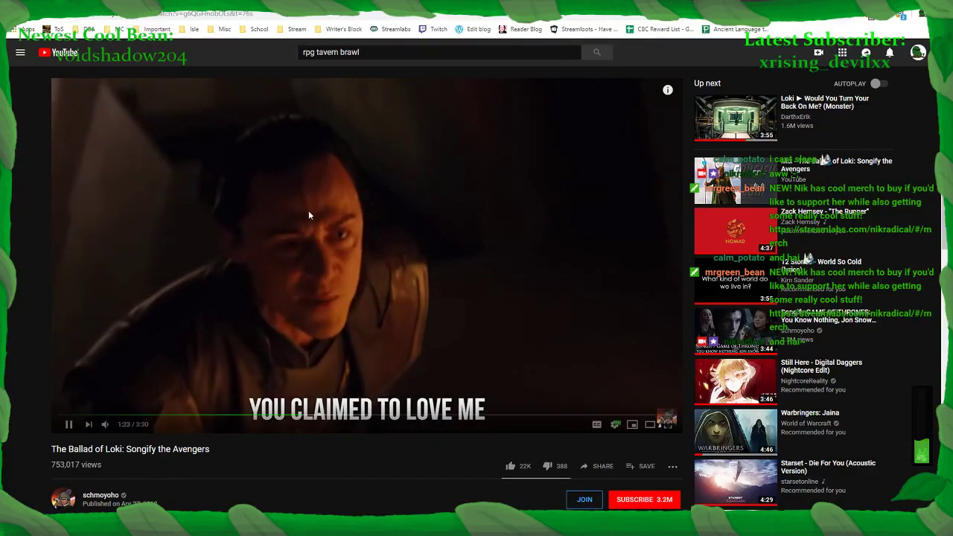
key(ctrl+Tab)
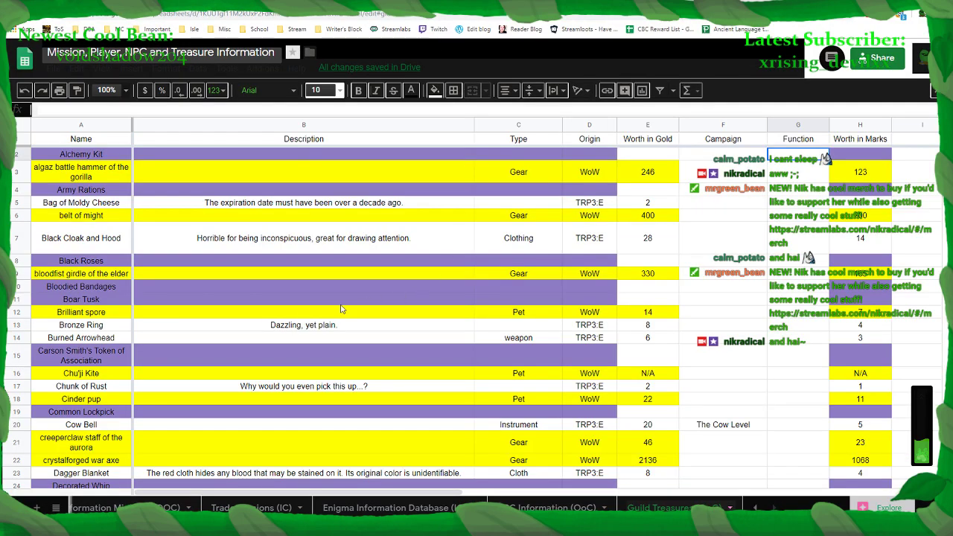
scroll(245, 339, down, 3)
scroll(234, 346, down, 3)
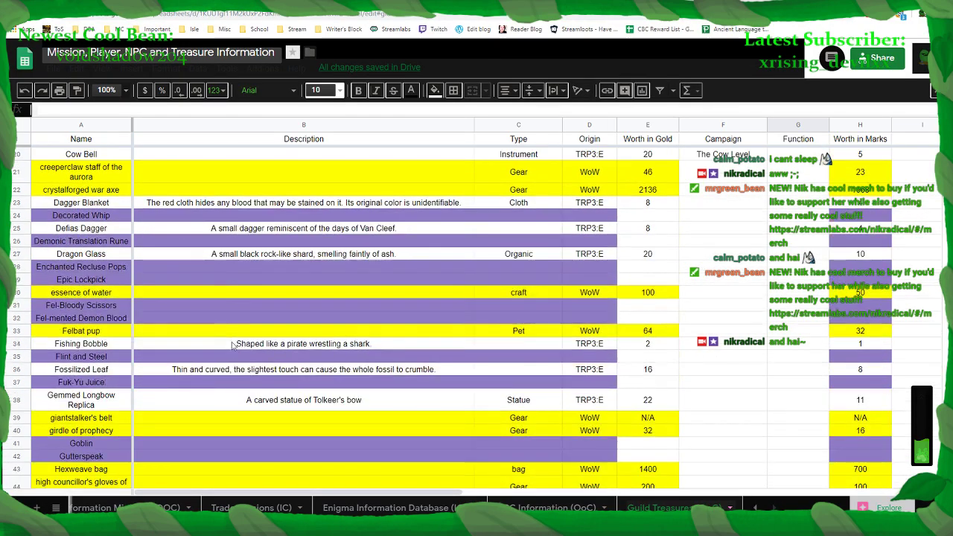
click(193, 264)
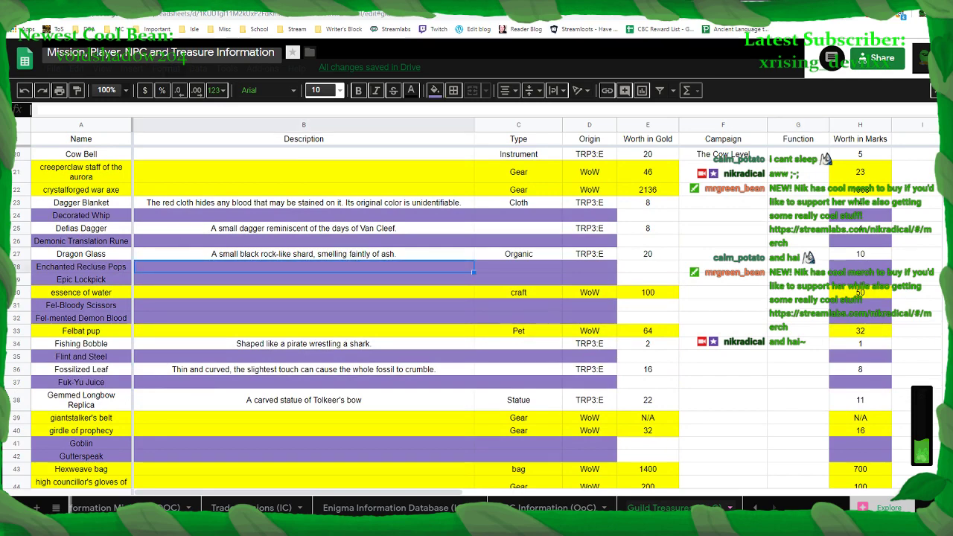
key(alt+Tab)
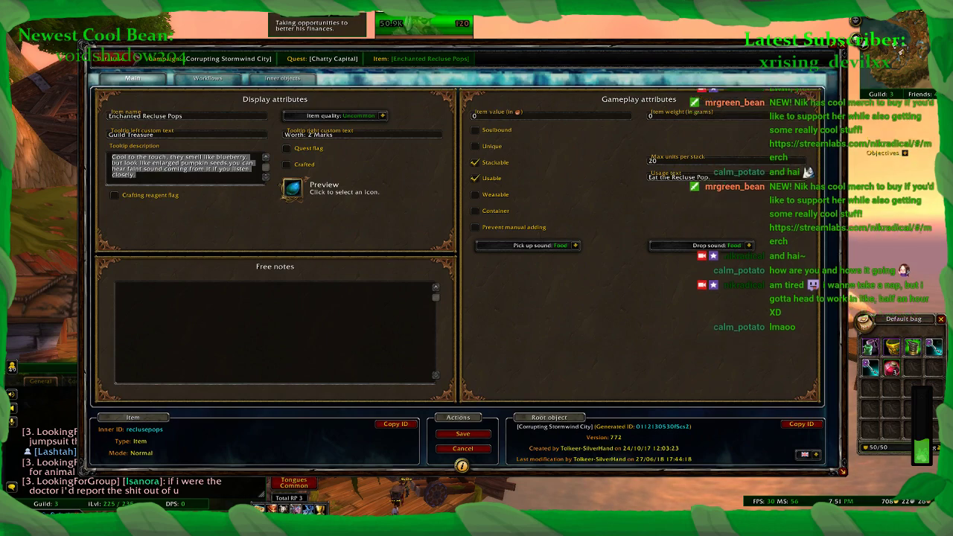
key(alt+Tab)
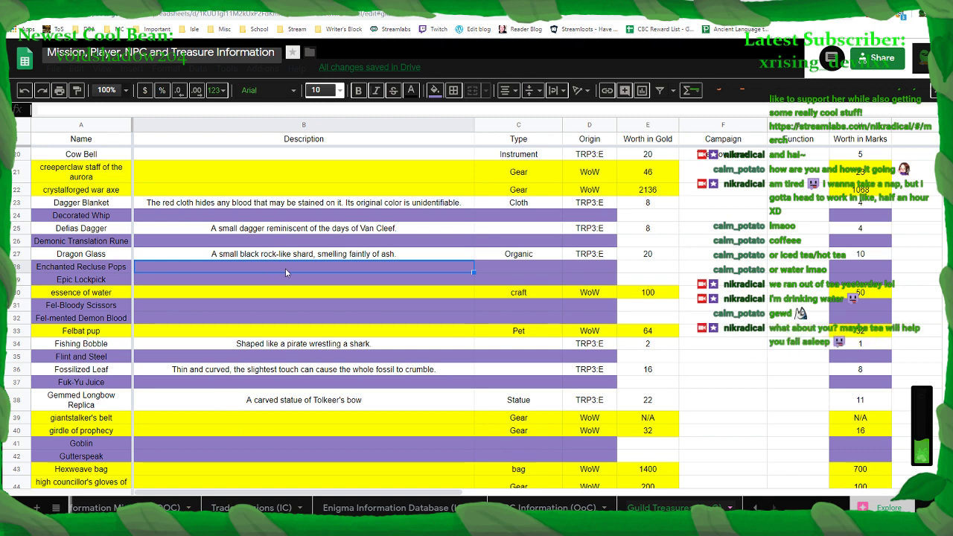
text(Cool to the touch, they smell like blueberry, but look like enlarged pumpkin seeds.you can hear faint sound coming from it if you listen closely.)
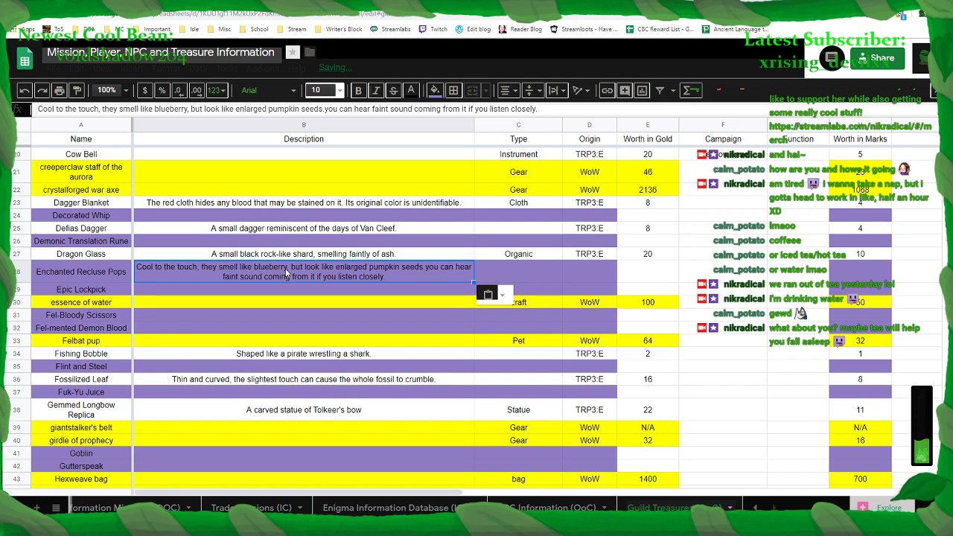
Set the type of Enchanted Recluse Pops to "Food" and its origin to "TRP3:E"
click(550, 278)
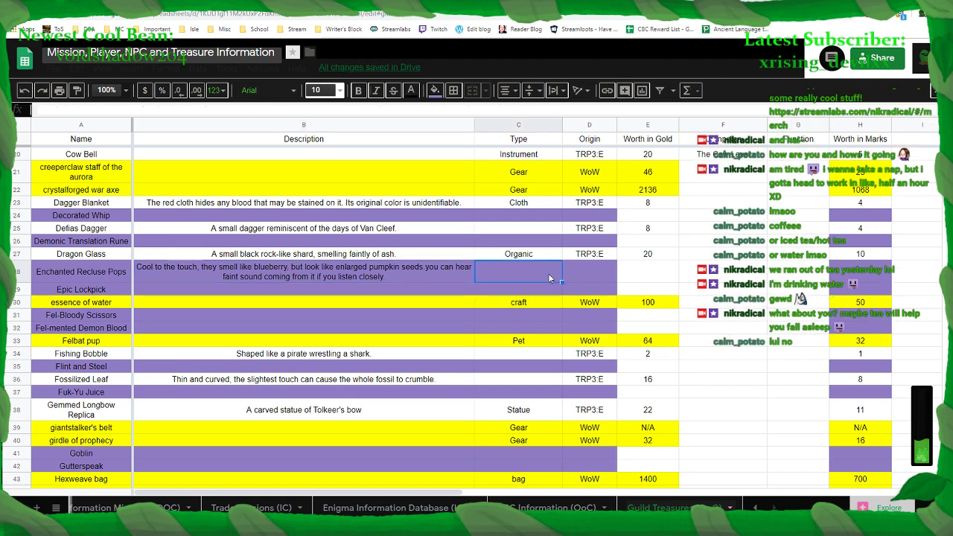
text(Food)
click(580, 279)
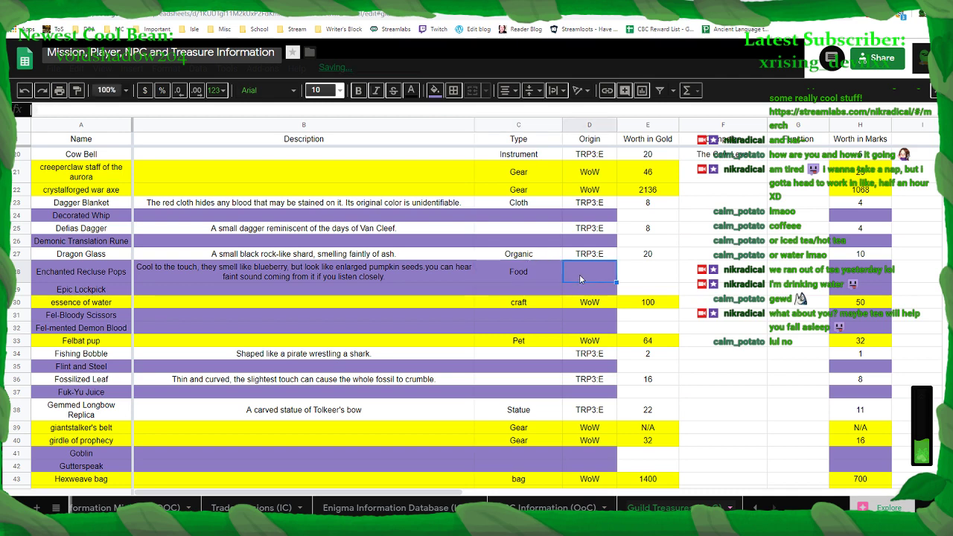
text(TRP3:E)
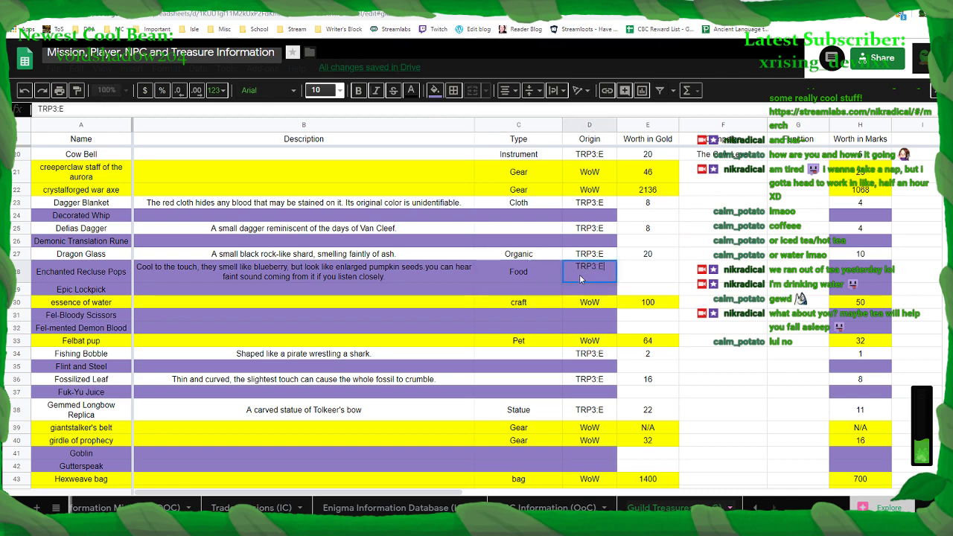
Check the worth of Enchanted Recluse Pops in the game's item editor and record it as 4 gold and 2 marks
click(662, 279)
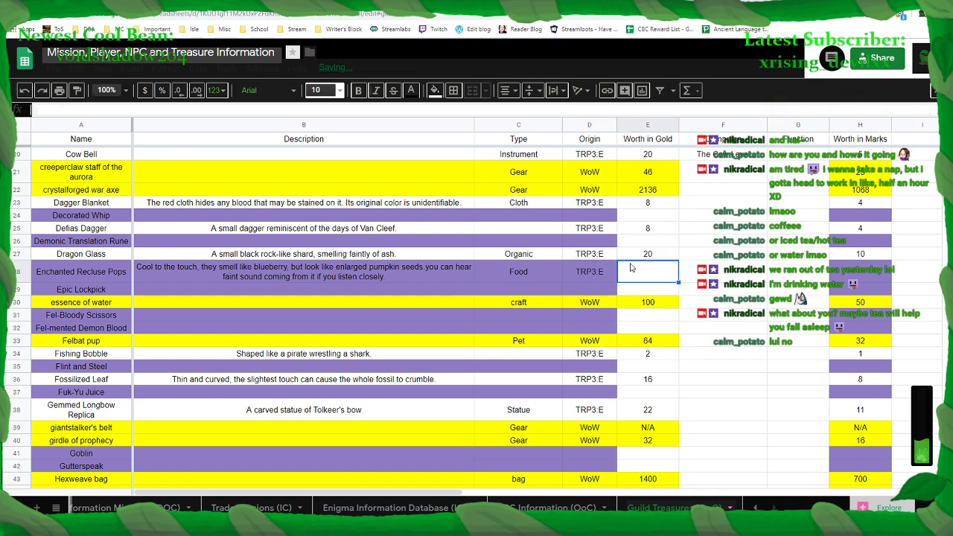
key(alt+Tab)
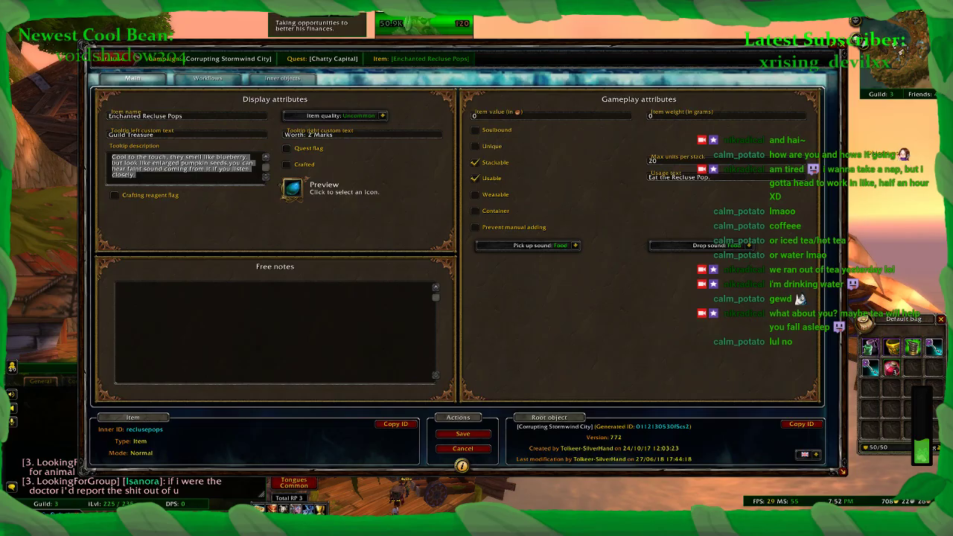
key(alt+Tab)
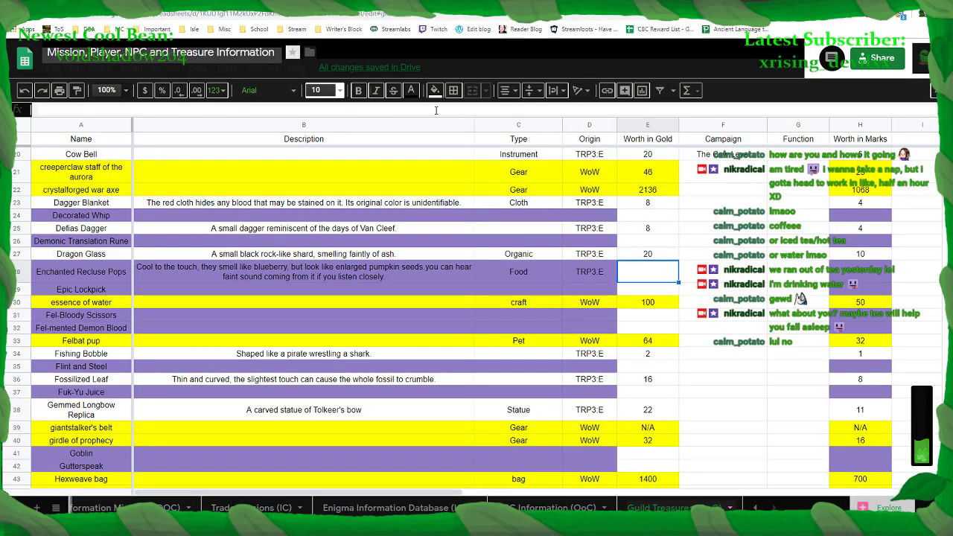
text(4)
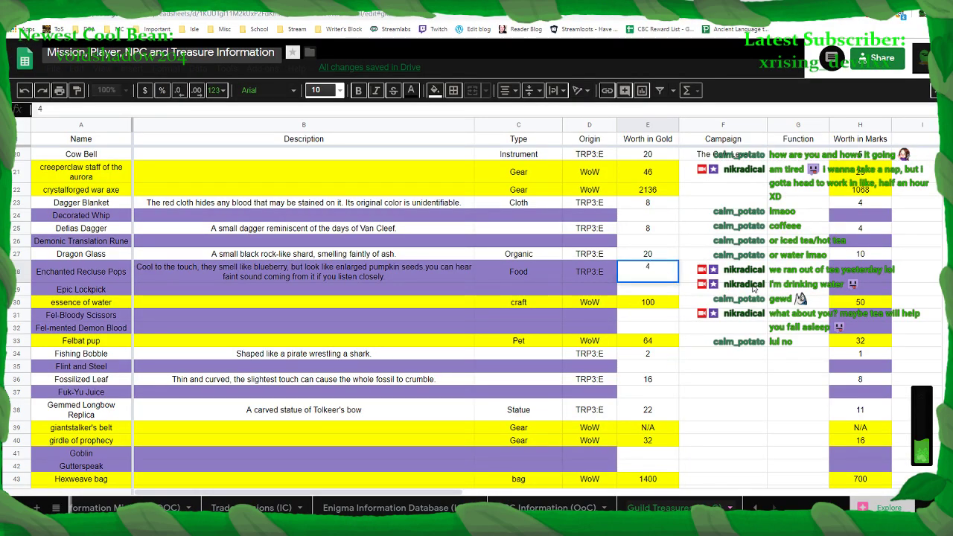
click(853, 277)
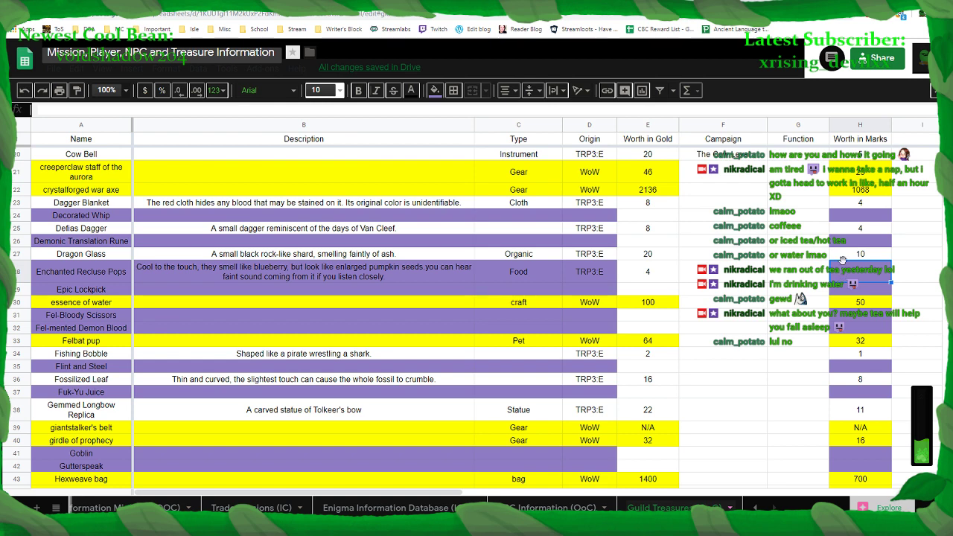
text(2)
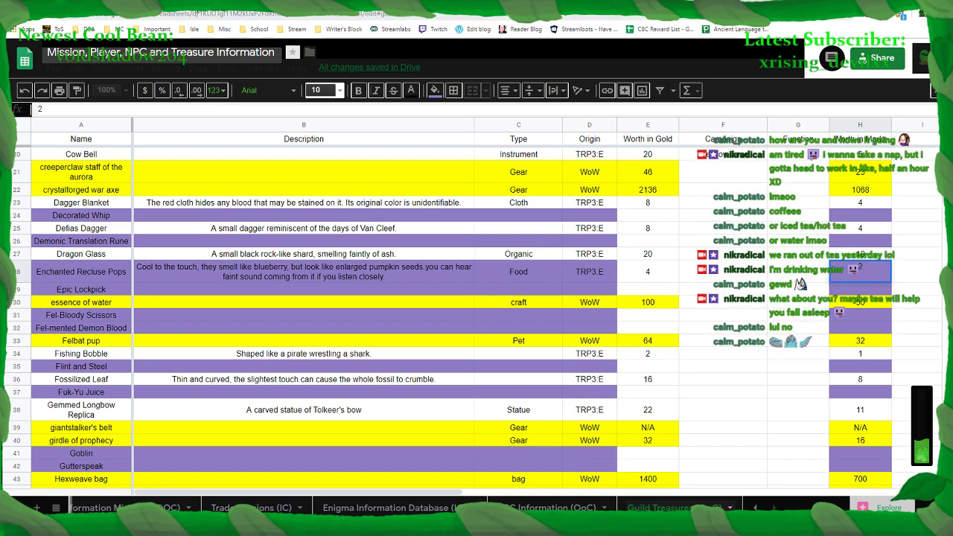
Switch to YouTube and play the suggested video "Starset - Die For You (Acoustic Version)"
key(ctrl+Tab)
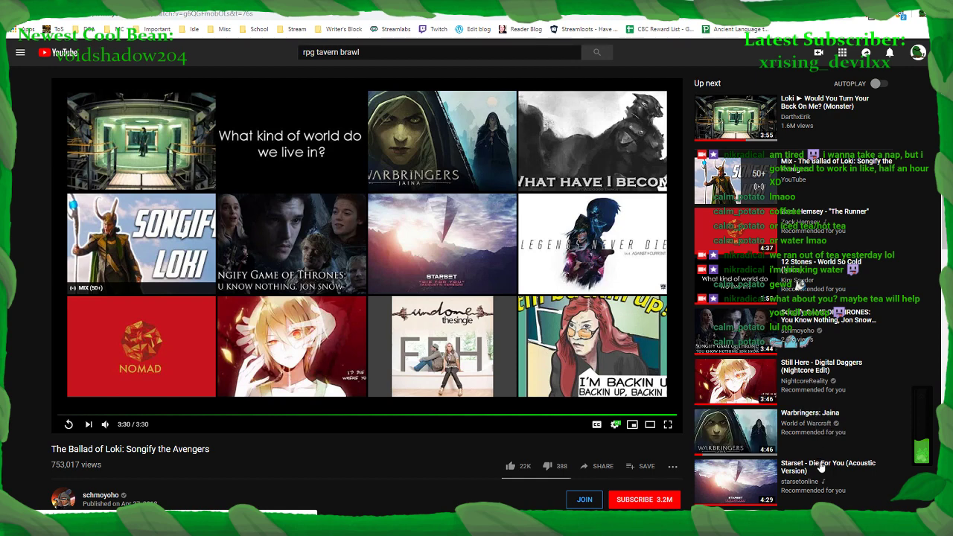
click(796, 471)
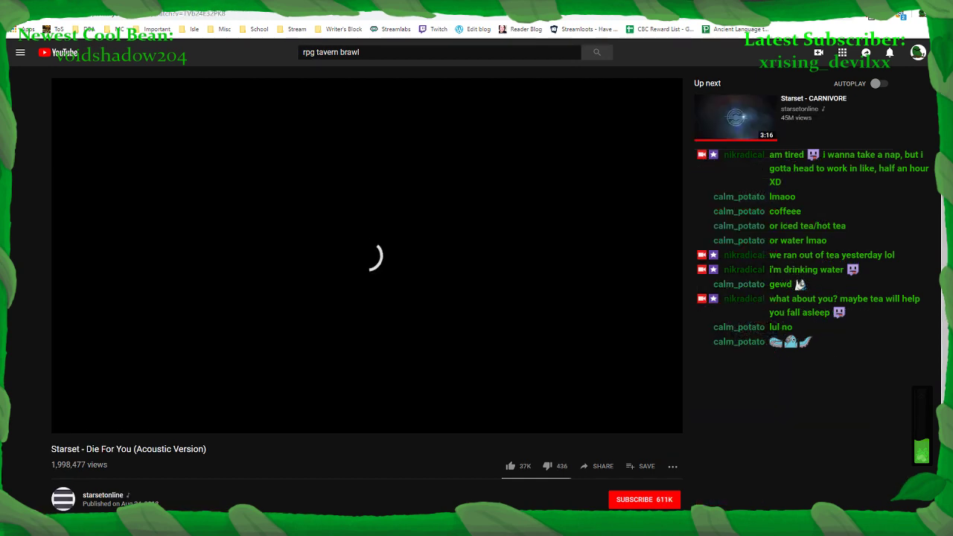
Switch to the game and return from the Enchanted Recluse Pops editor to the item database list
key(alt+Tab)
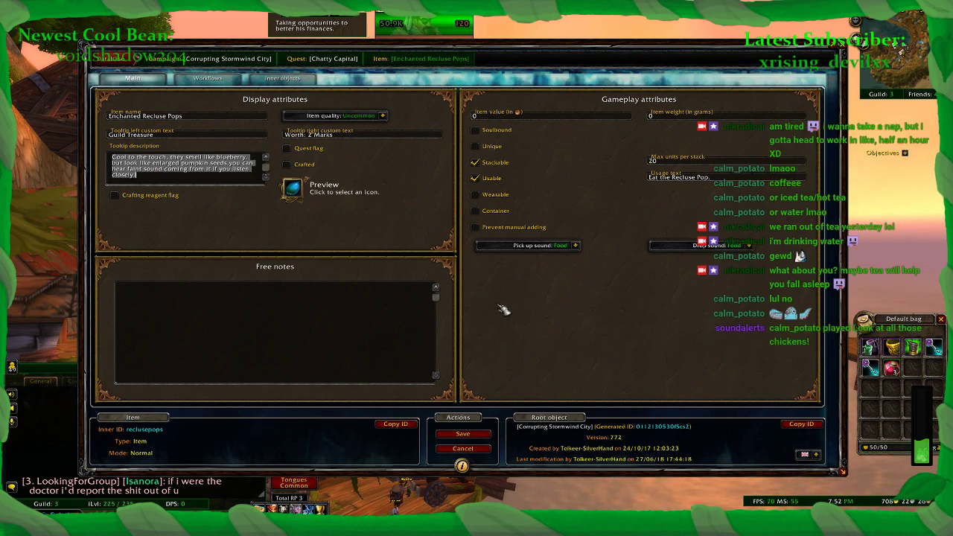
click(113, 70)
Switch to the treasure spreadsheet and record the campaign of Enchanted Recluse Pops as "Corrupting Stormwind City > Chatty Capital"
key(alt+Tab)
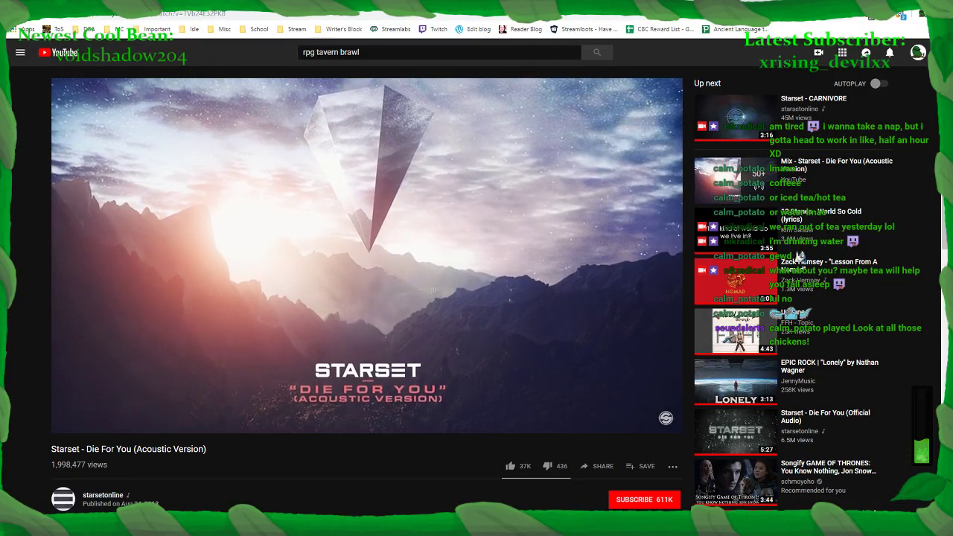
key(ctrl+Tab)
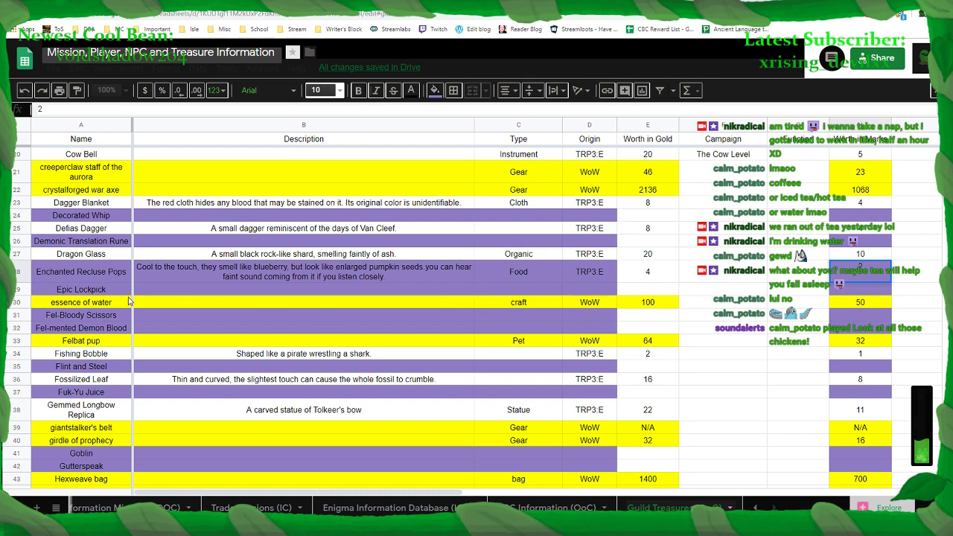
click(702, 277)
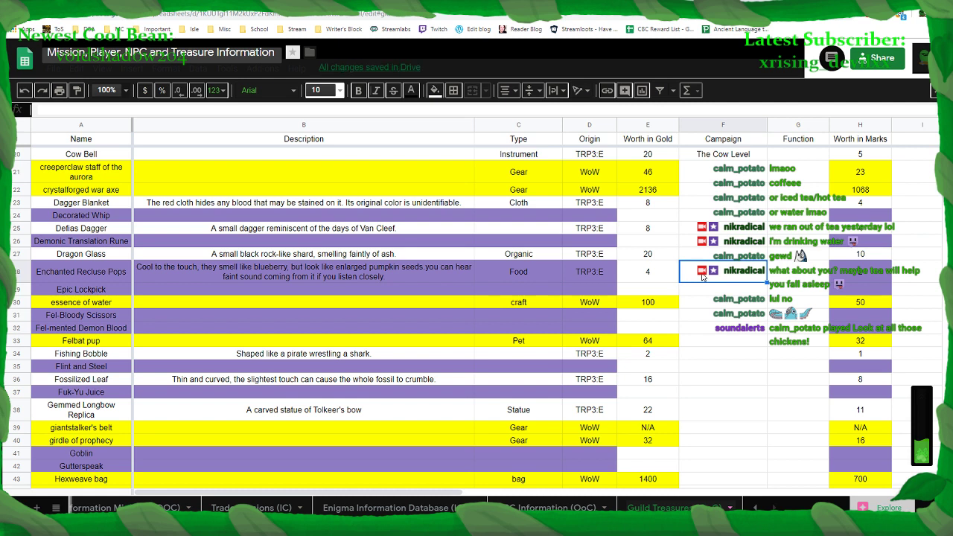
text(Corrupting)
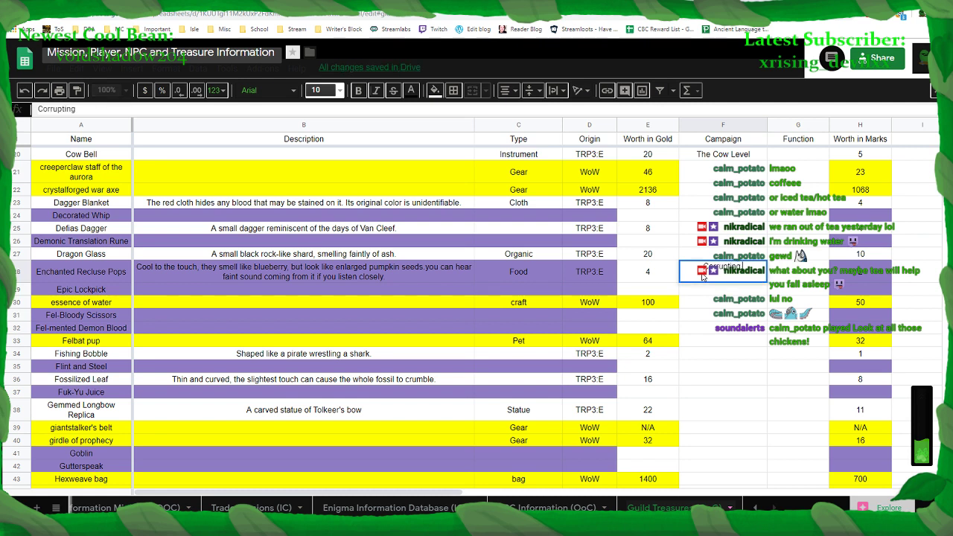
text( Stormwind)
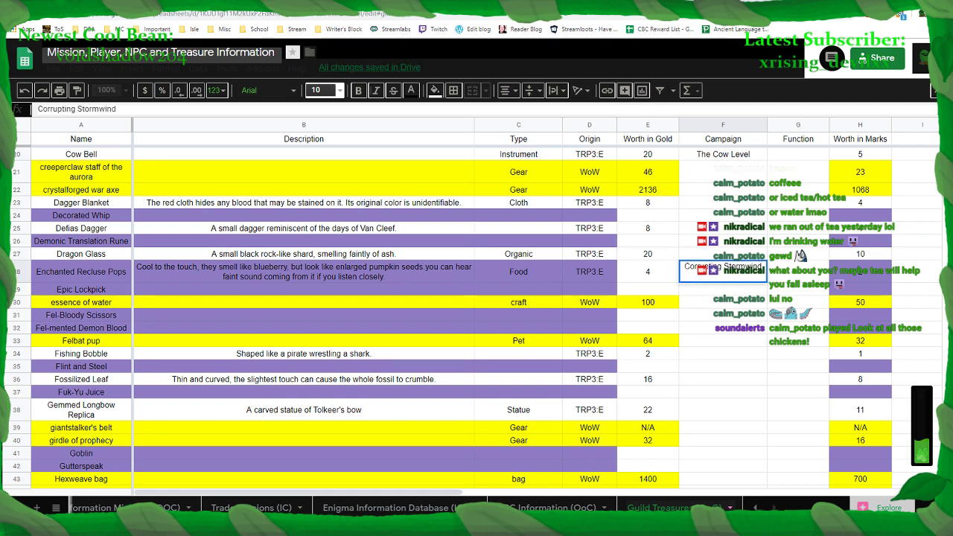
key(alt+Tab)
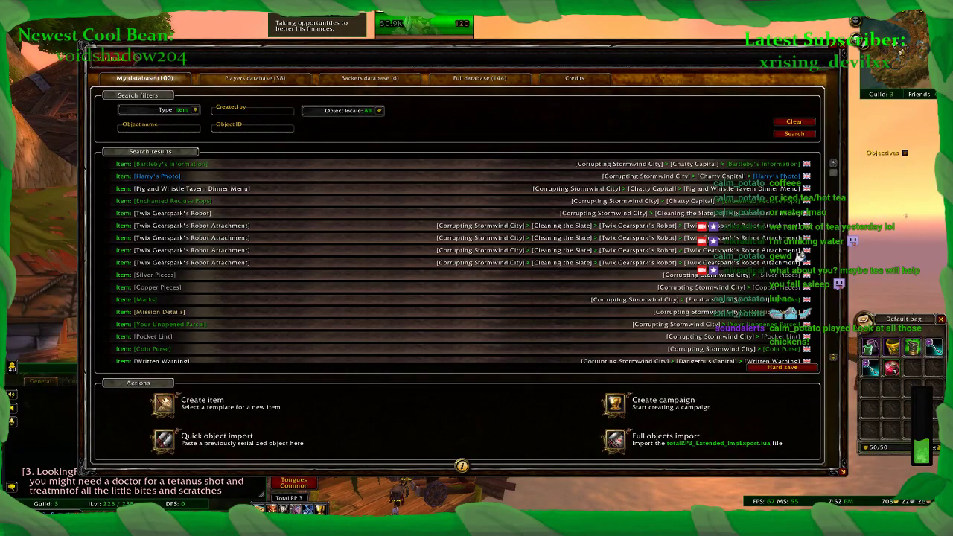
key(alt+Tab)
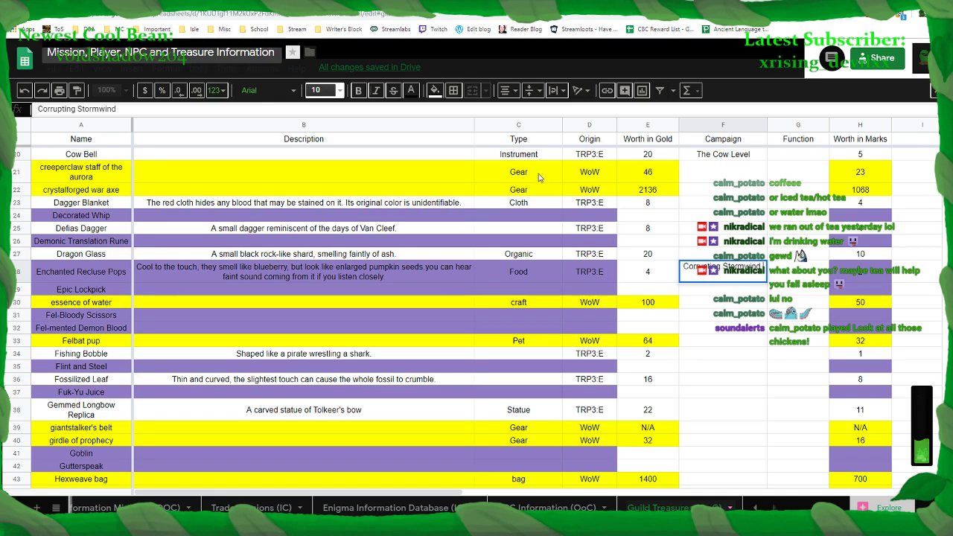
text(City)
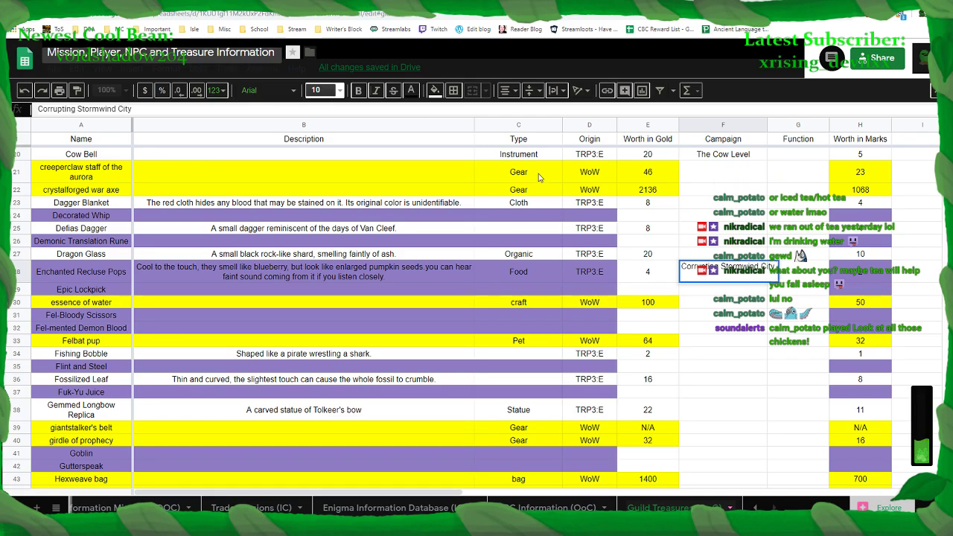
text( > Chatty)
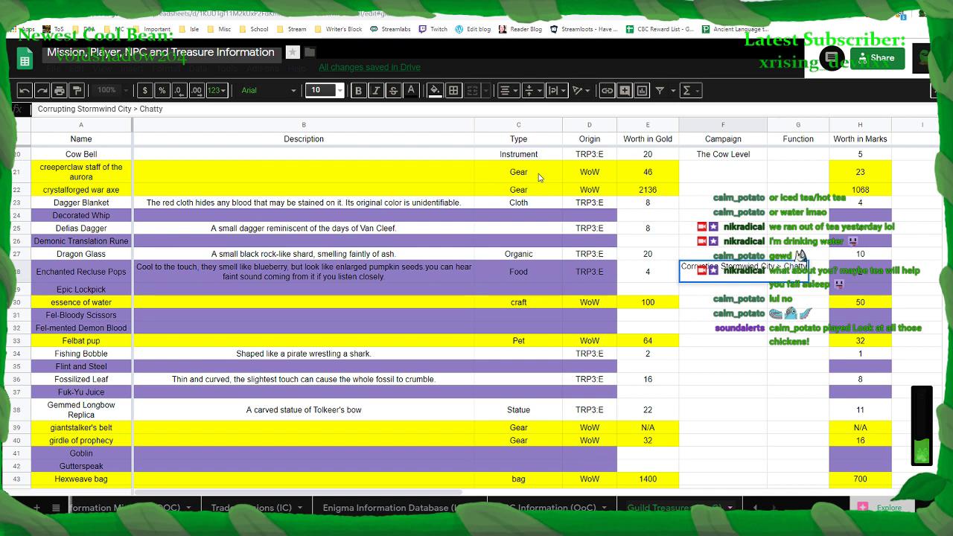
text( Capital)
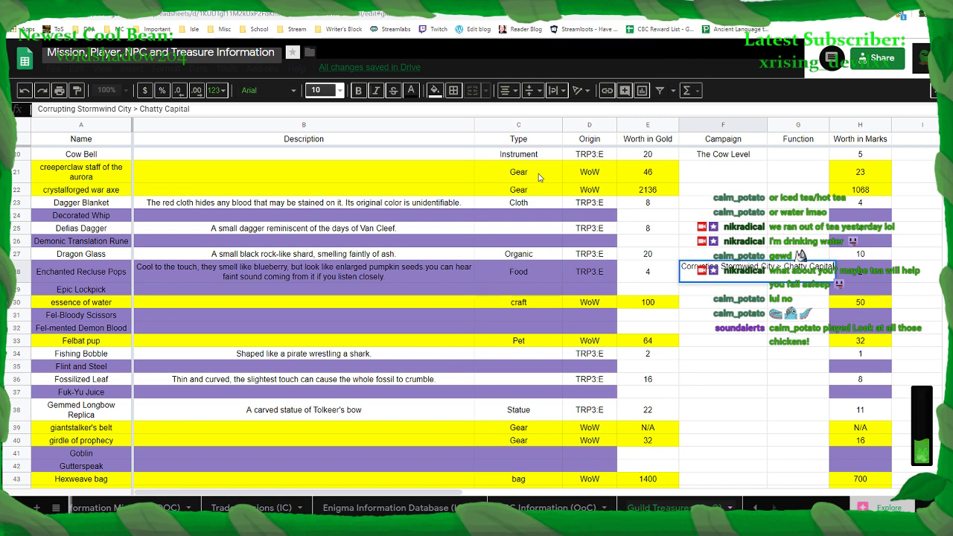
click(725, 333)
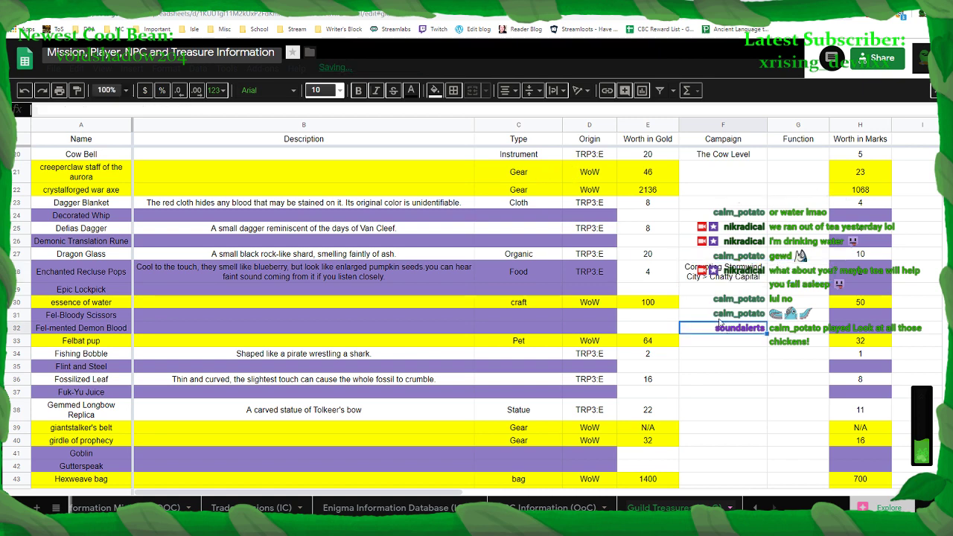
click(782, 275)
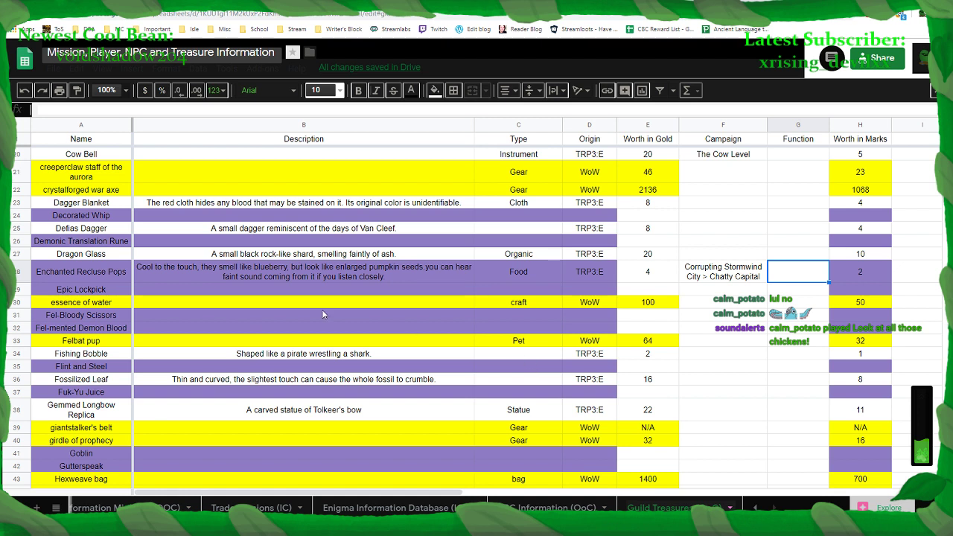
Switch to the game and look through the item database list for the next treasure to catalogue
key(alt+Tab)
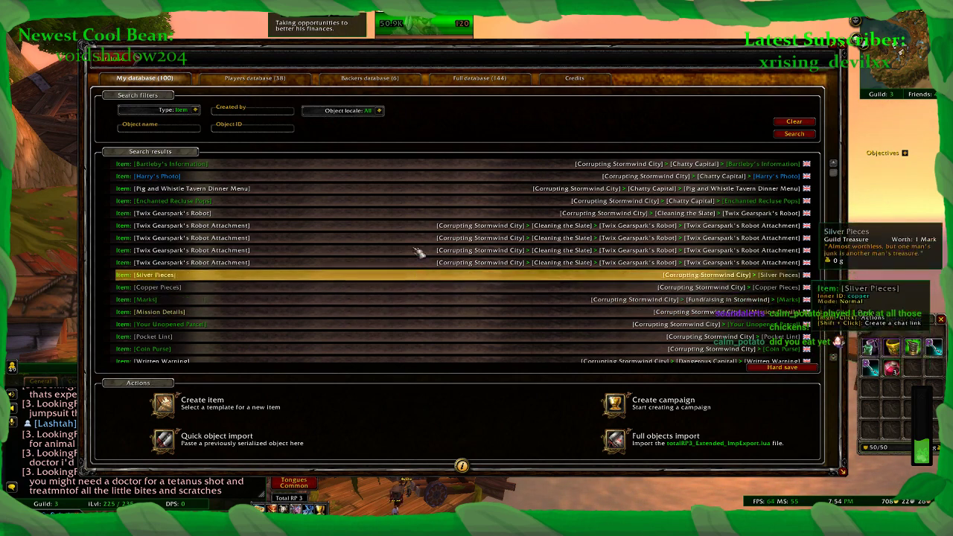
click(379, 111)
click(380, 111)
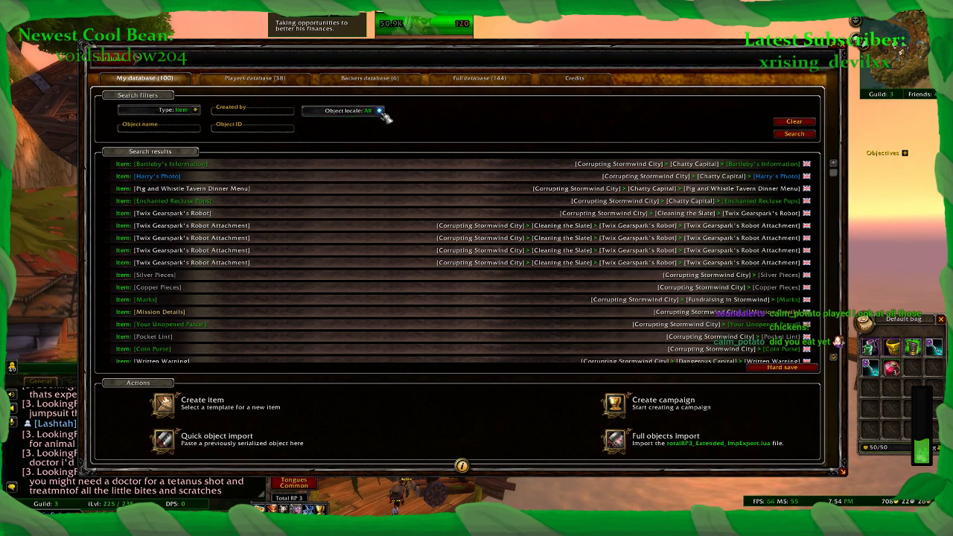
click(834, 358)
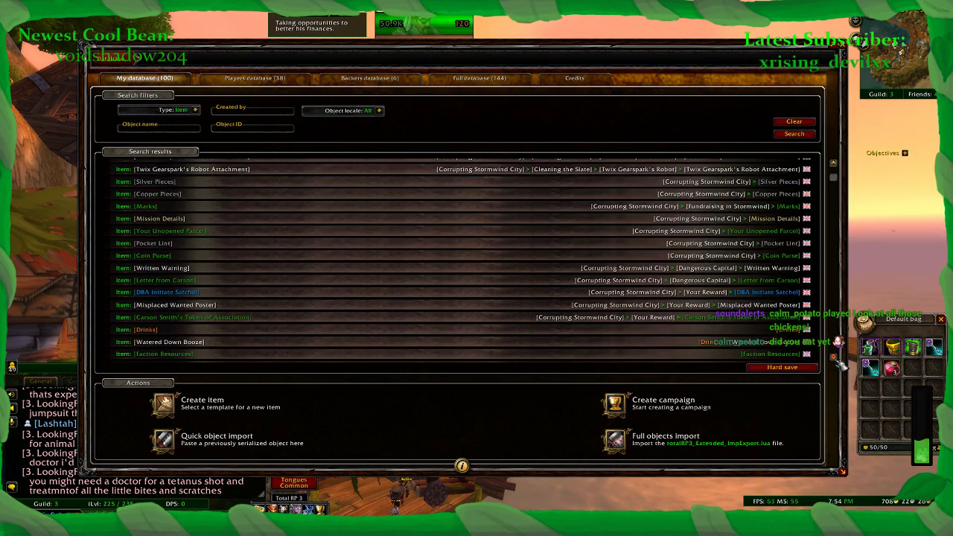
click(835, 358)
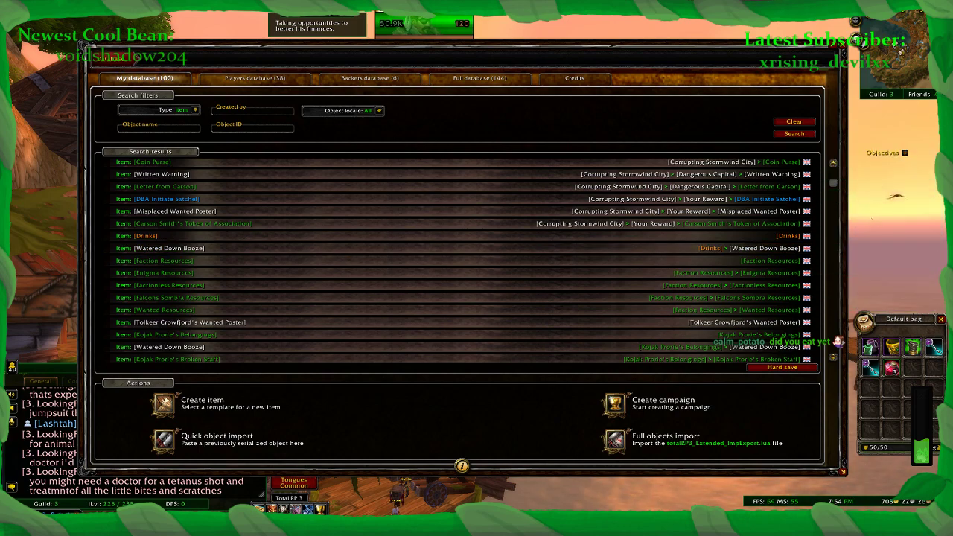
Return to the treasure spreadsheet, insert a blank row above Well-cleaned Spyglass and remove the new row's purple fill
key(alt+Tab)
scroll(252, 380, down, 12)
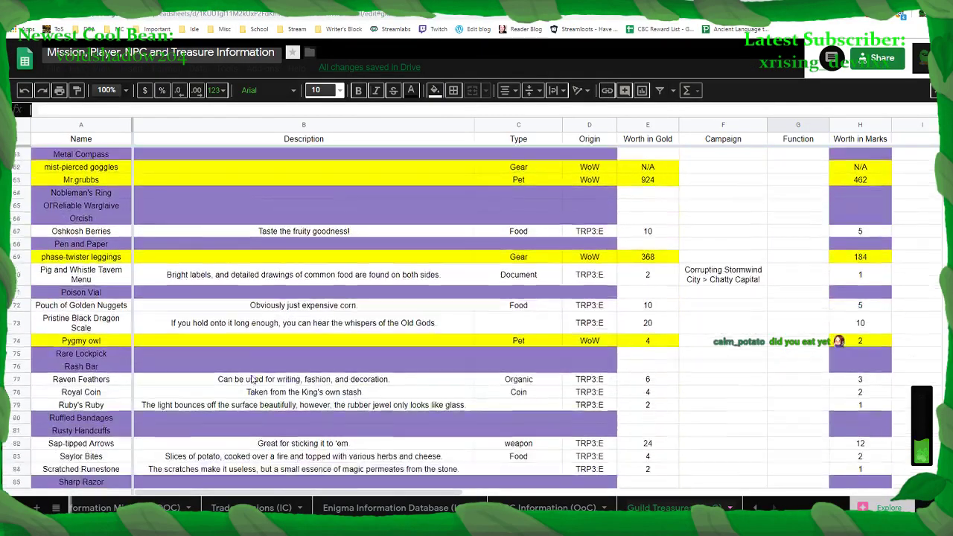
scroll(252, 380, down, 1)
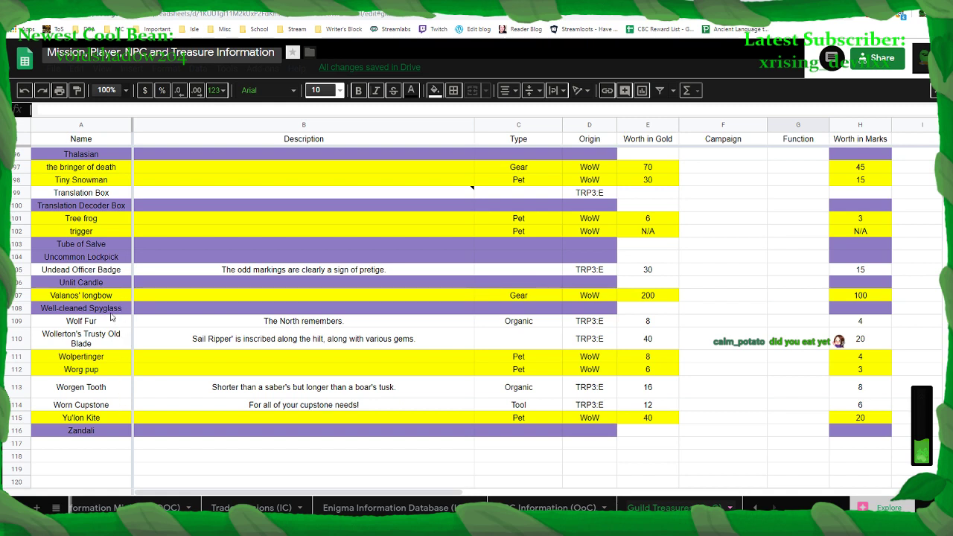
click(19, 310)
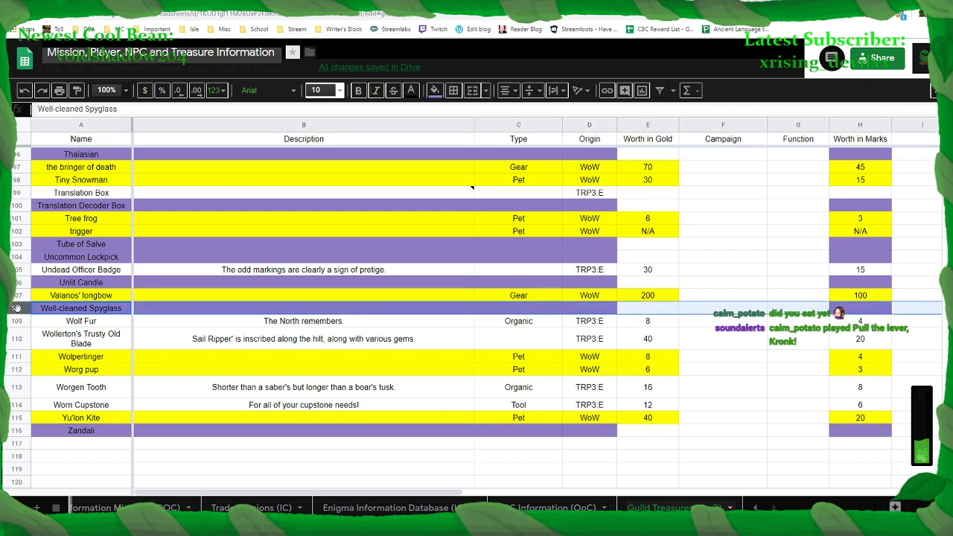
right_click(19, 310)
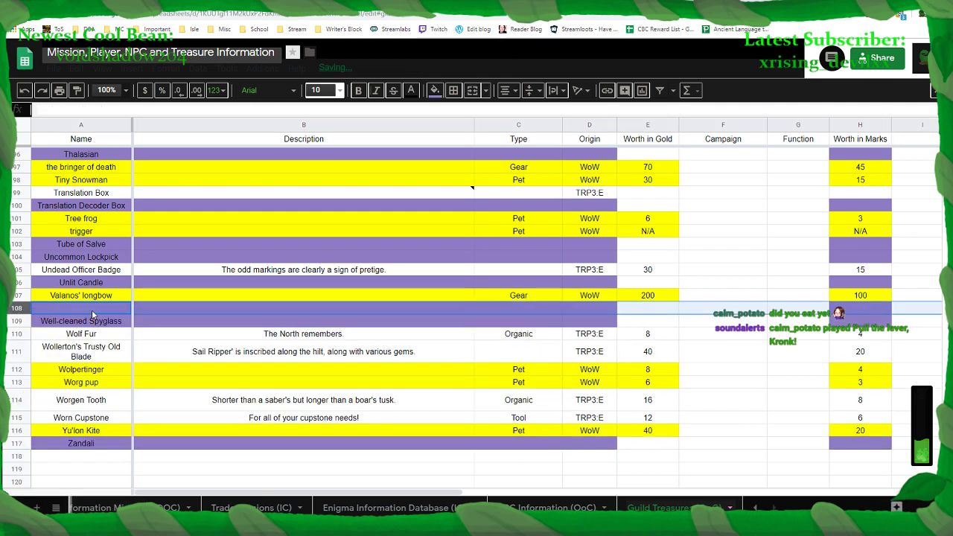
click(60, 404)
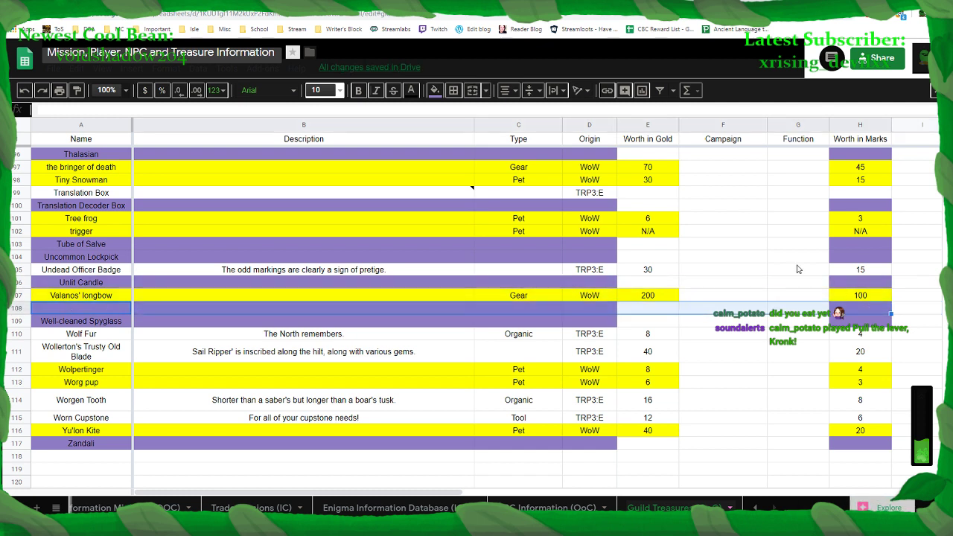
click(435, 90)
click(464, 114)
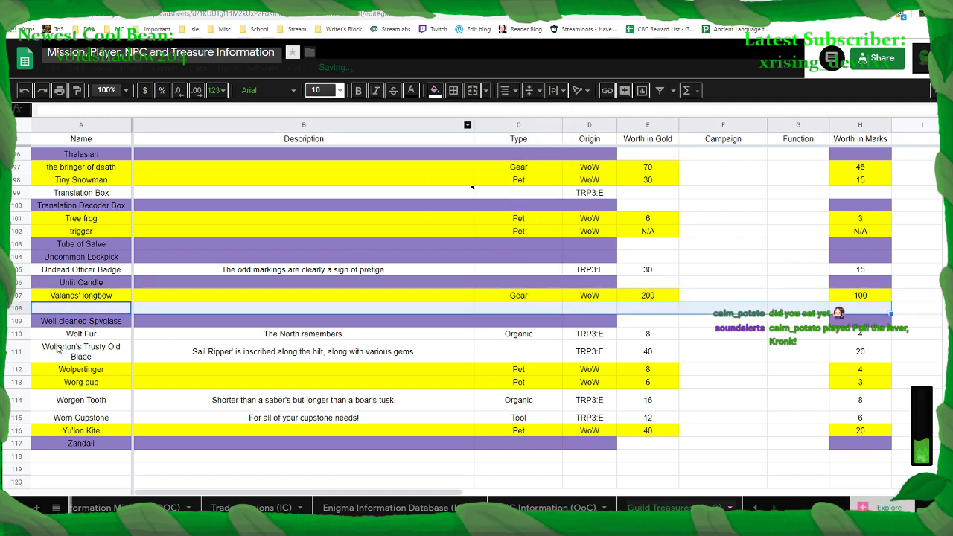
Enter "Watered-Down Booze" as the item name in the new row 108
click(105, 310)
text(W)
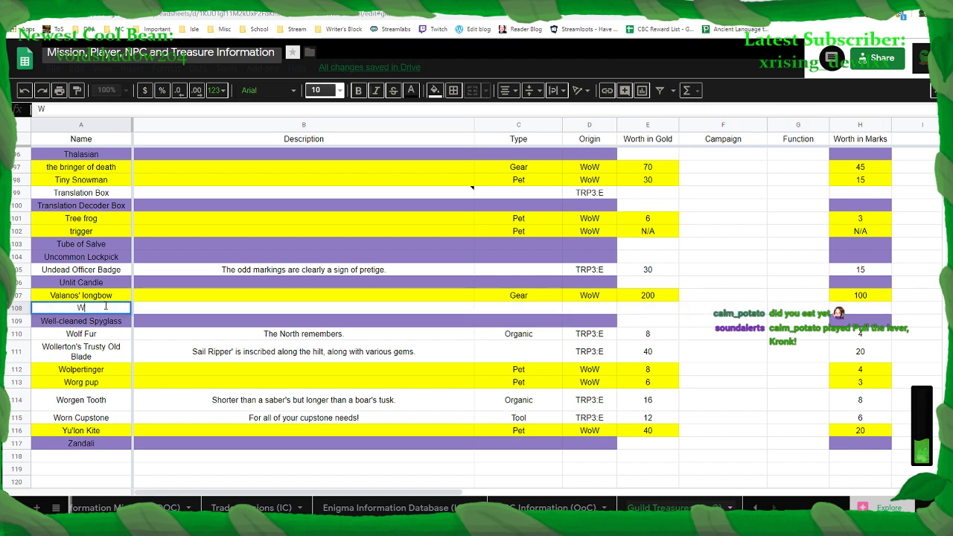
text(atered Down Booze)
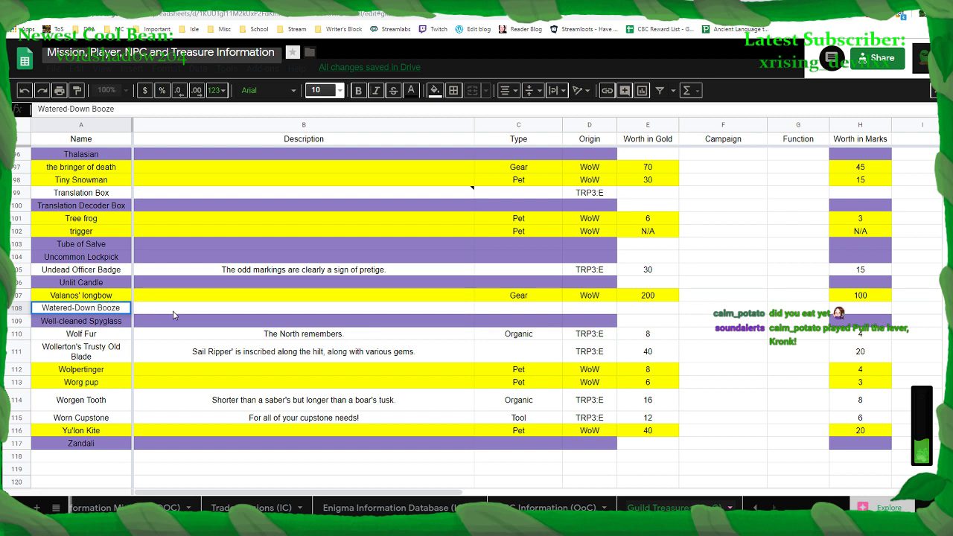
key(Tab)
Copy the tooltip description of Watered Down Booze from the game's item editor into its Description cell in the spreadsheet
key(alt+Tab)
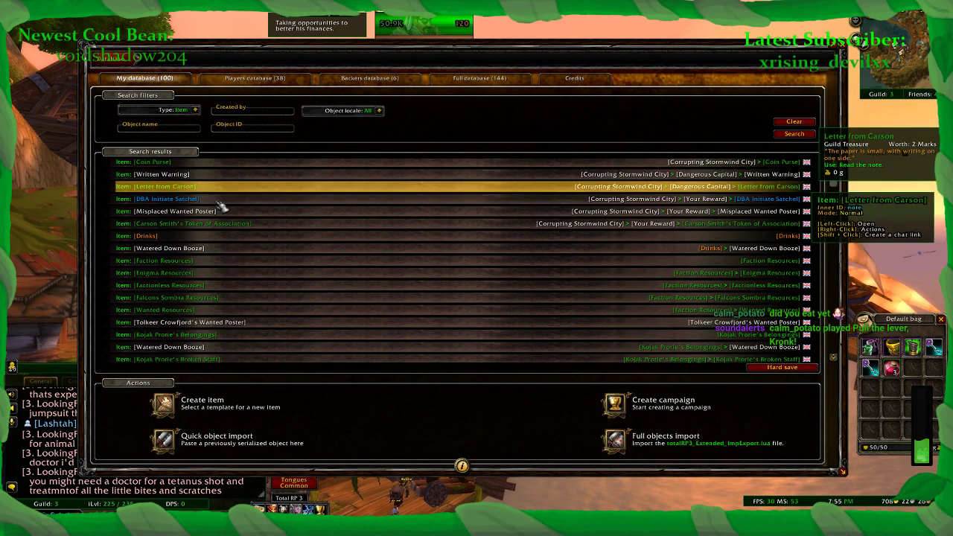
click(207, 248)
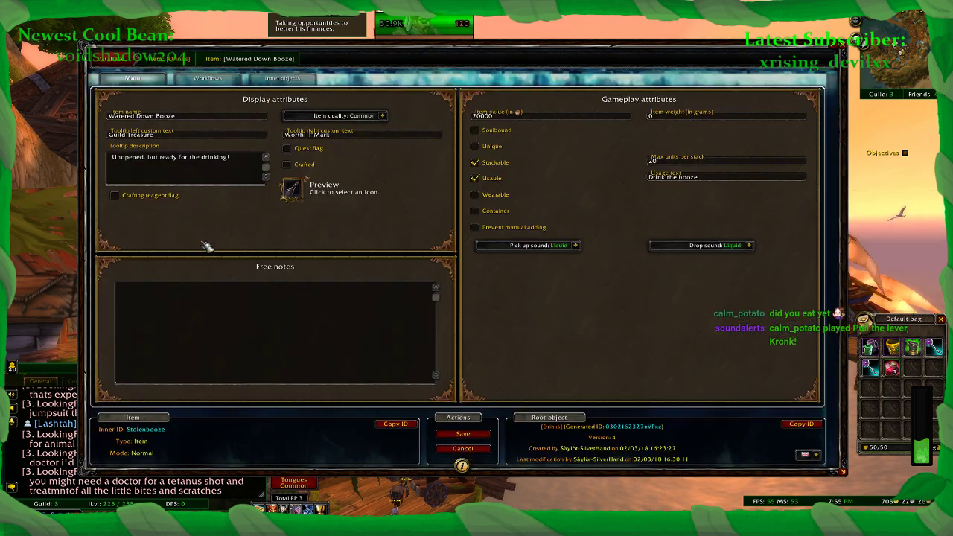
click(238, 169)
key(ctrl+c)
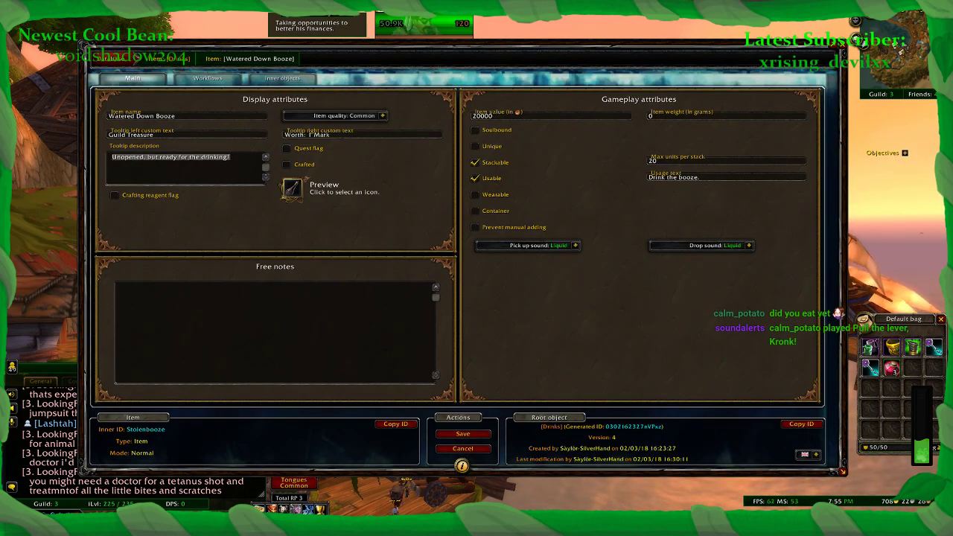
key(alt+Tab)
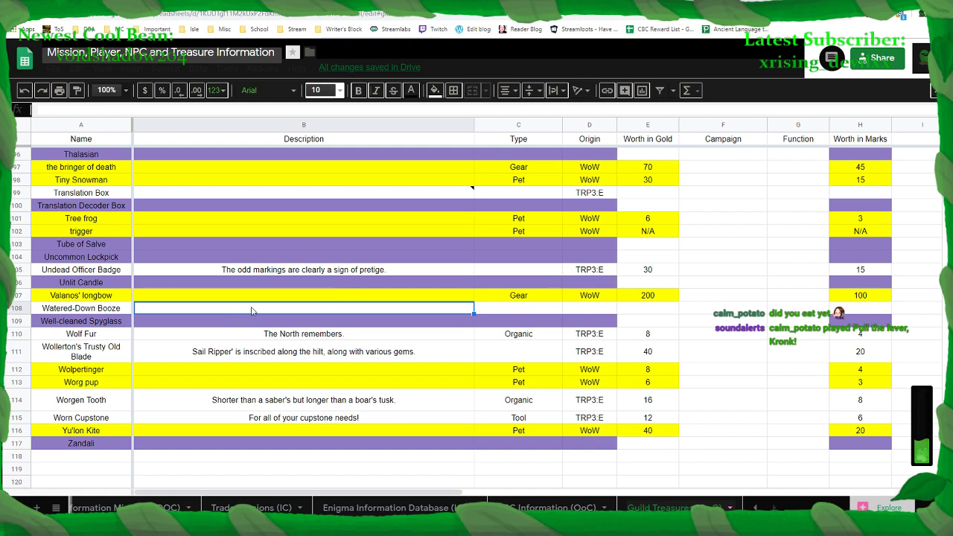
key(ctrl+v)
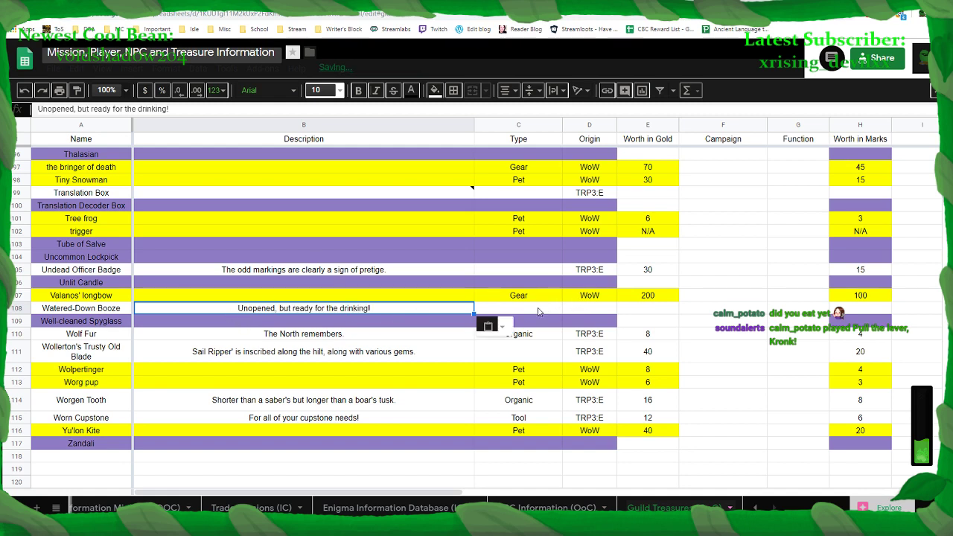
Narrow the Type column, and set the type of Watered-Down Booze to "Food" and its origin to "TRP3:E"
click(540, 312)
drag(563, 125, 529, 126)
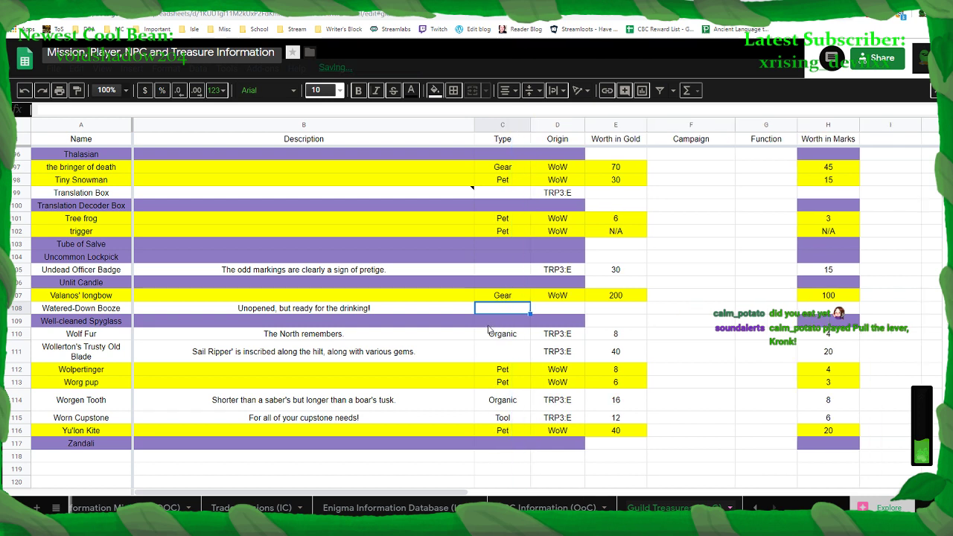
text(Food)
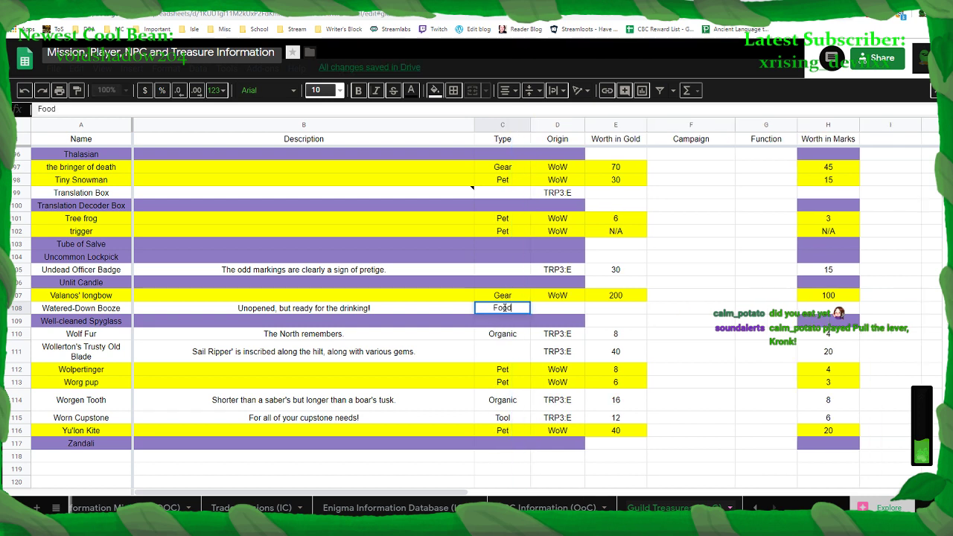
click(572, 306)
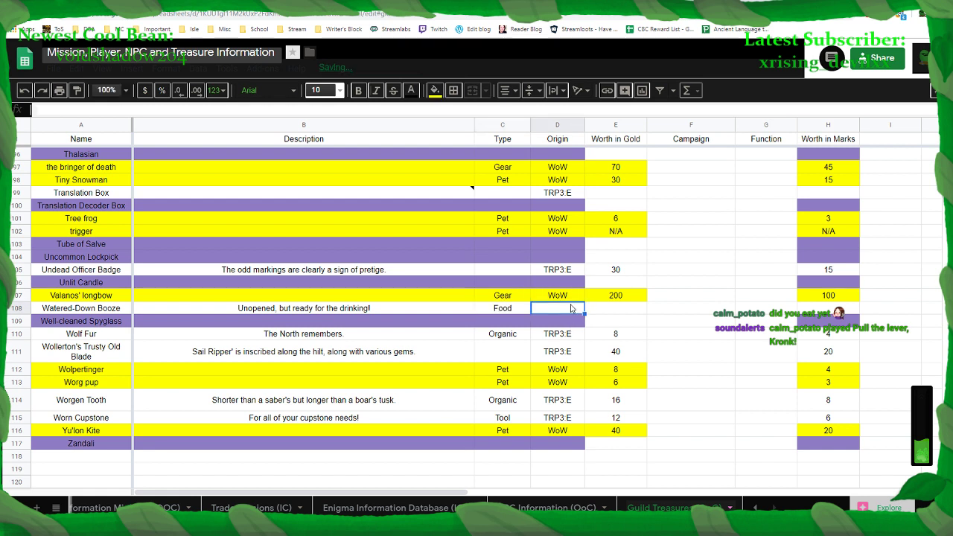
text(TRP)
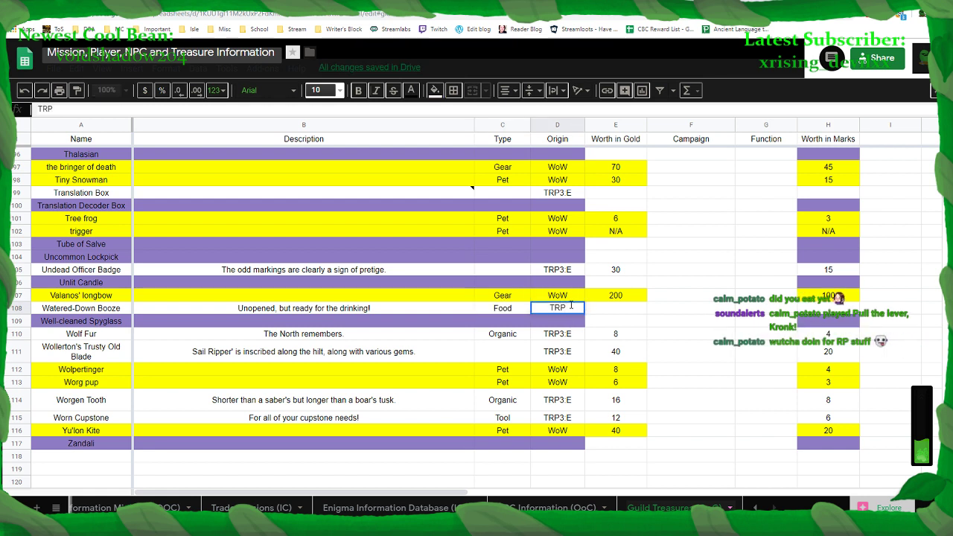
text(3:E)
Set the worth of Watered-Down Booze in row 108 to 1 gold and 2 marks
click(638, 311)
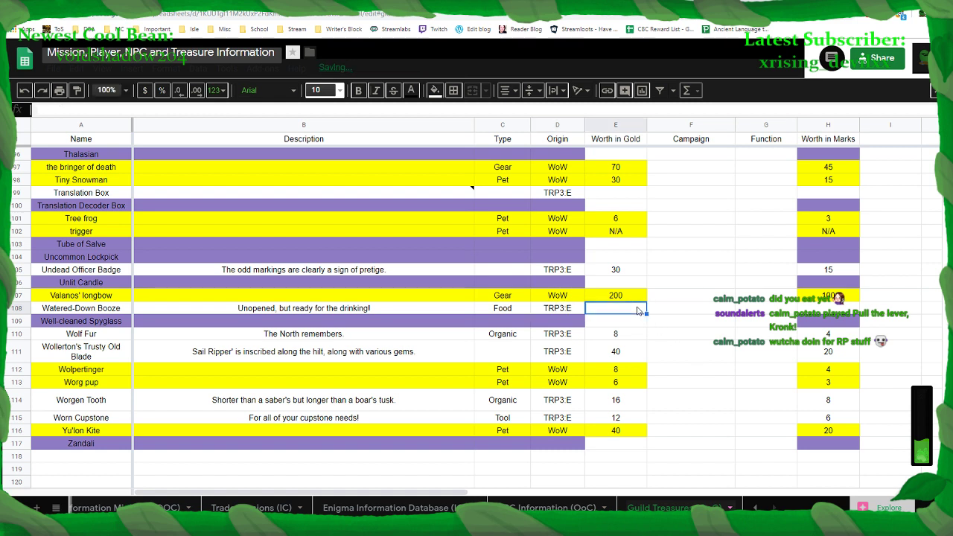
text(1)
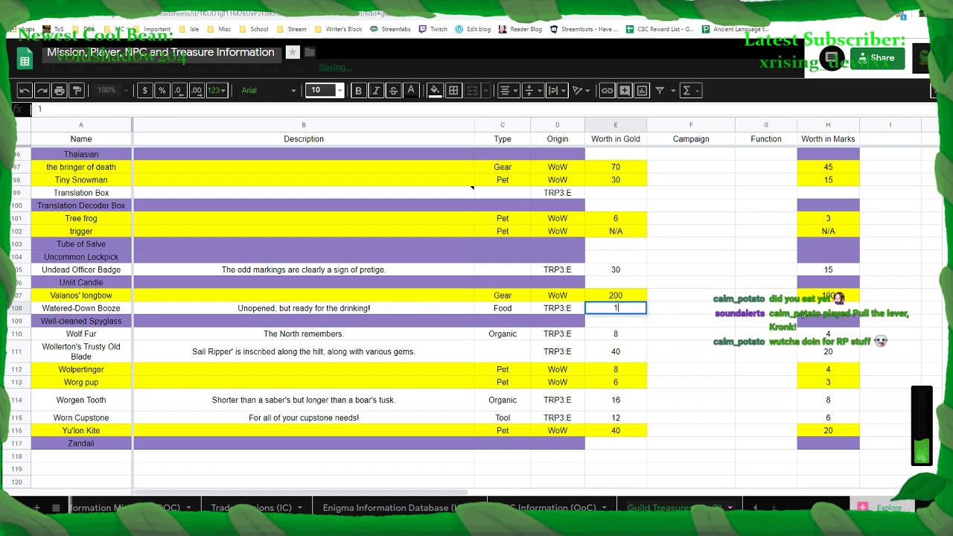
click(808, 310)
text(2)
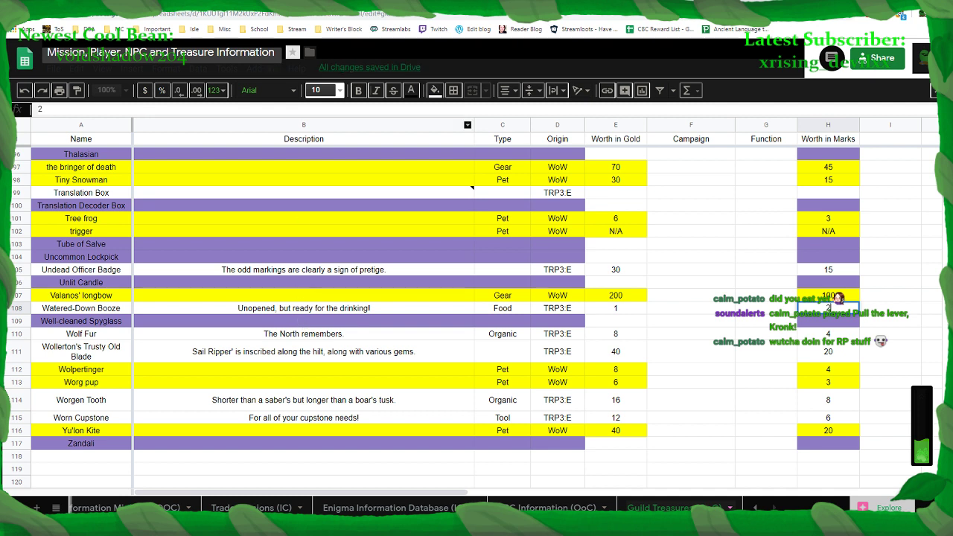
Switch to the game, leave the Watered Down Booze item for the item database list, and return to the spreadsheet
key(alt+Tab)
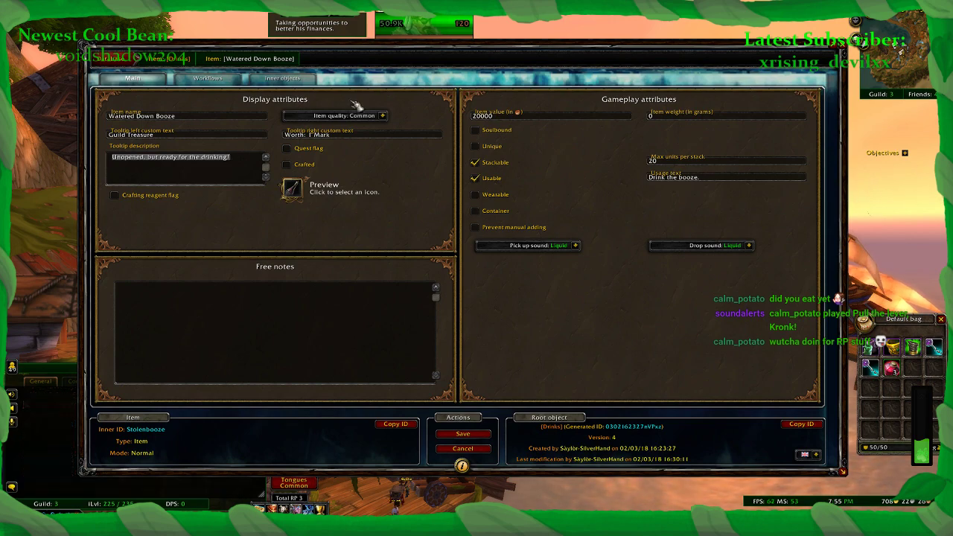
click(127, 59)
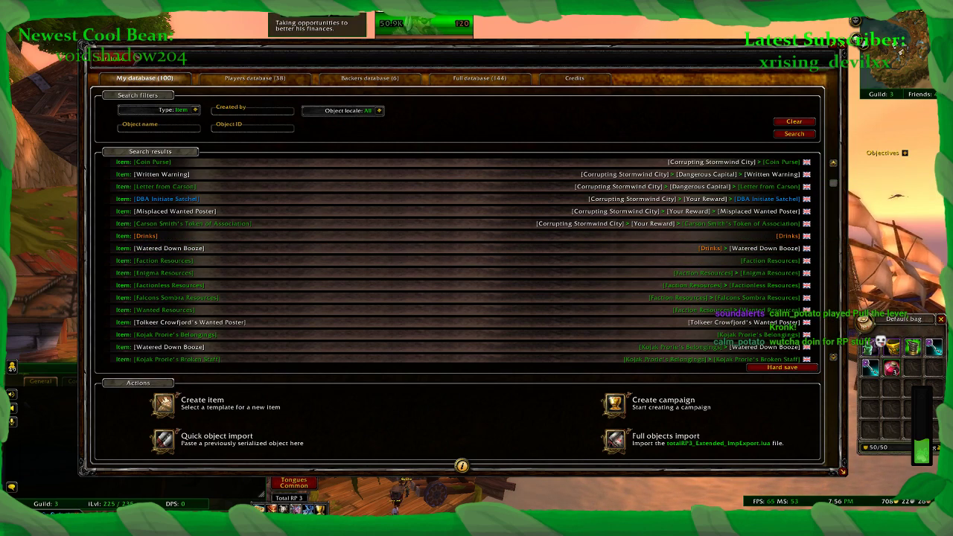
key(alt+Tab)
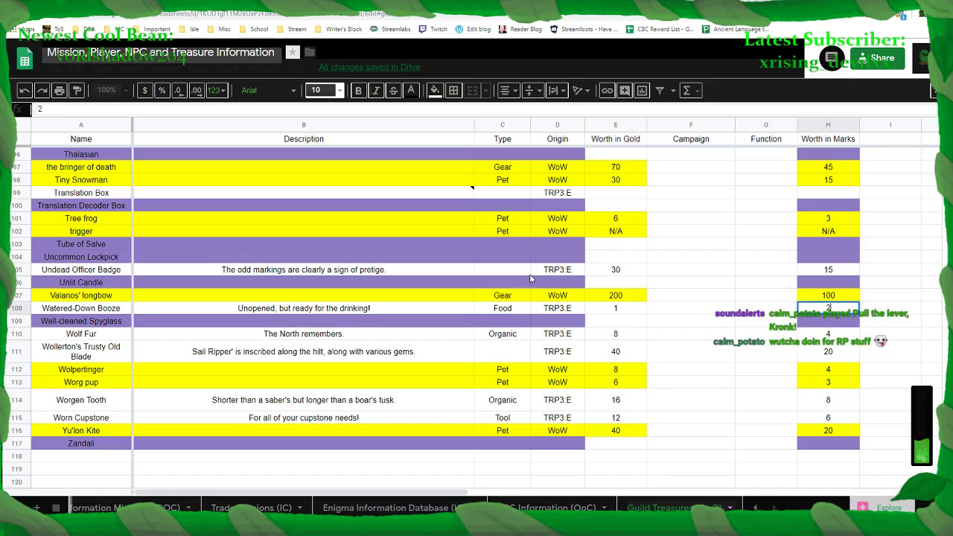
Keep 2 as the worth in marks of Watered-Down Booze and enter "Drinkable" as its function
text(2)
key(Left)
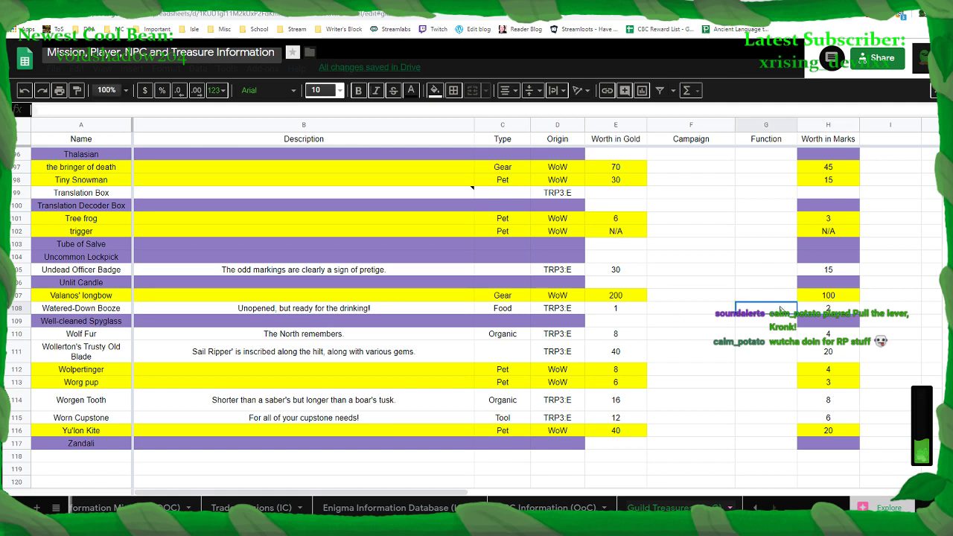
text(Drink)
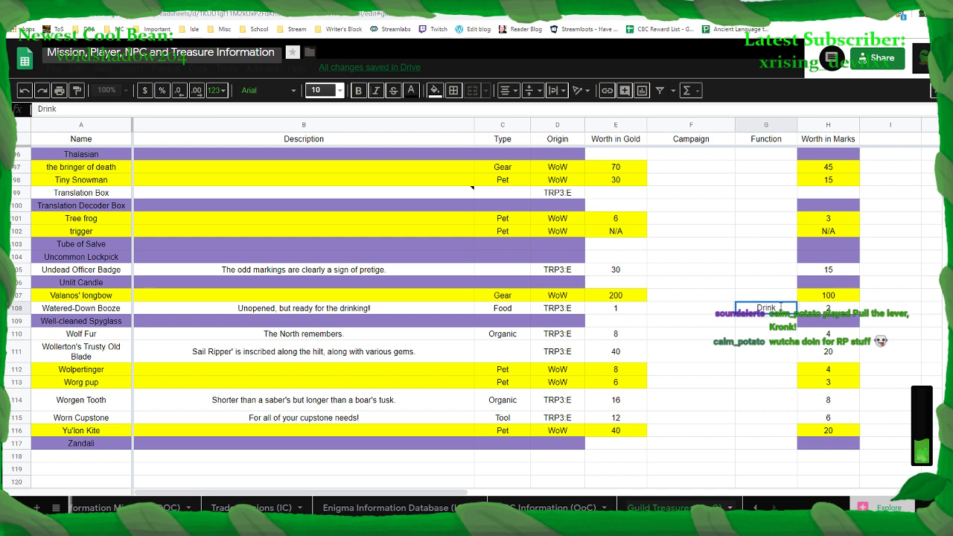
text(able)
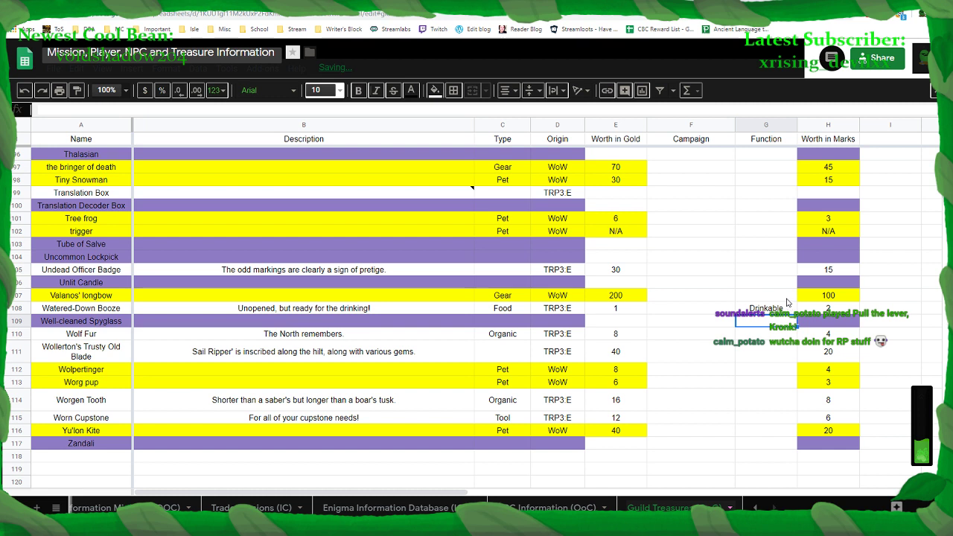
click(787, 300)
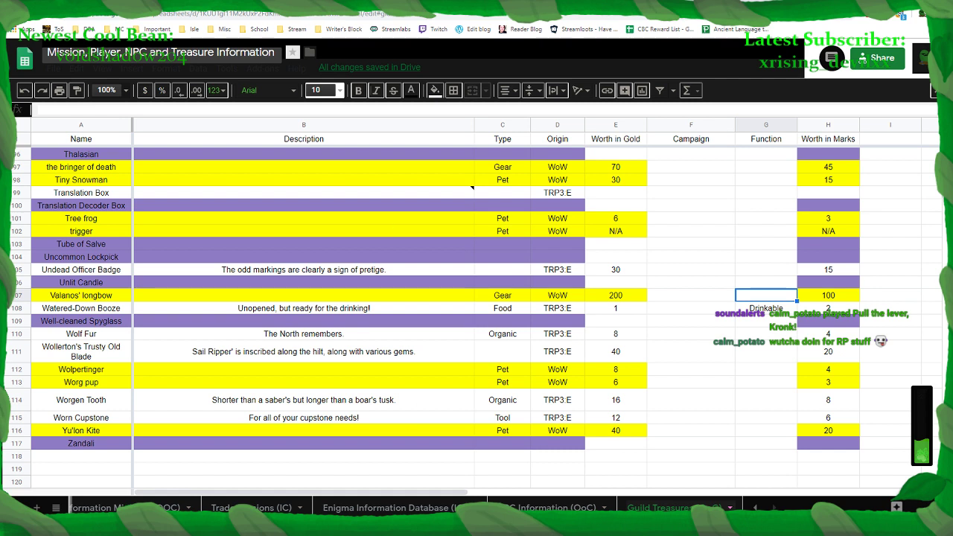
Check the game's item database for the next item and insert a blank row above Translation Box in the spreadsheet
key(alt+Tab)
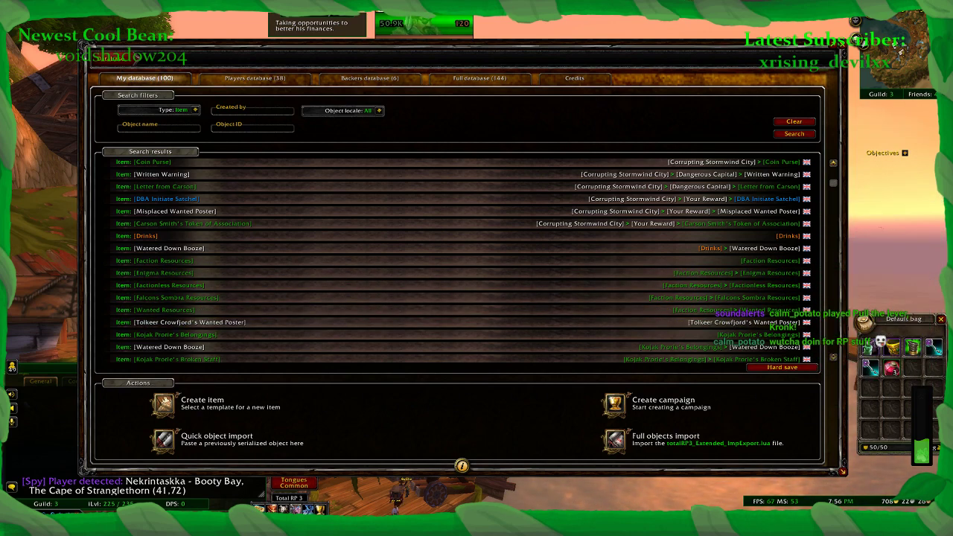
key(alt+Tab)
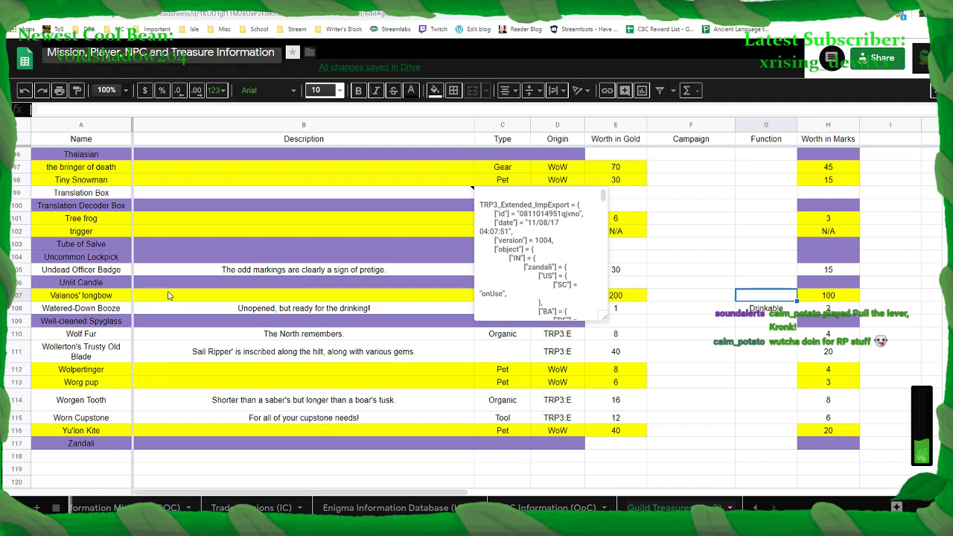
scroll(242, 293, up, 1)
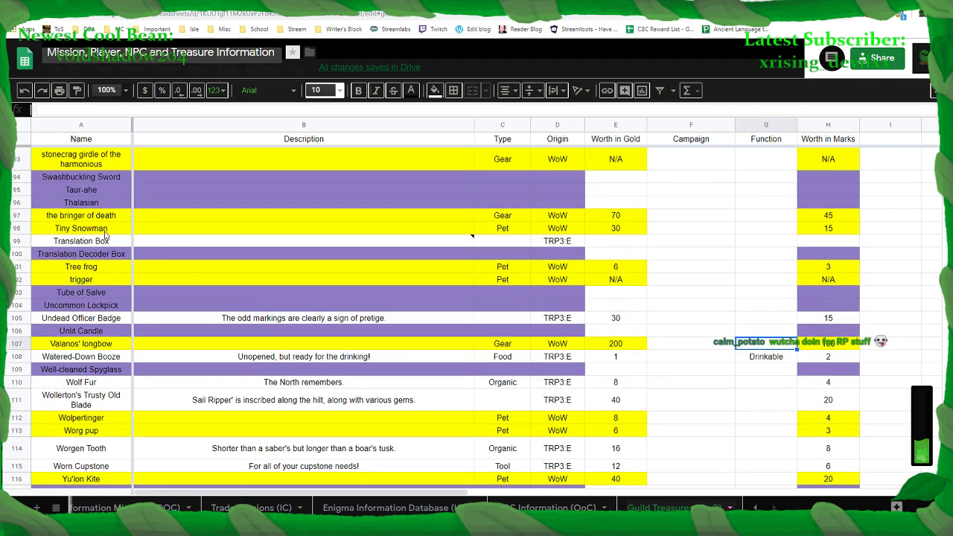
click(37, 240)
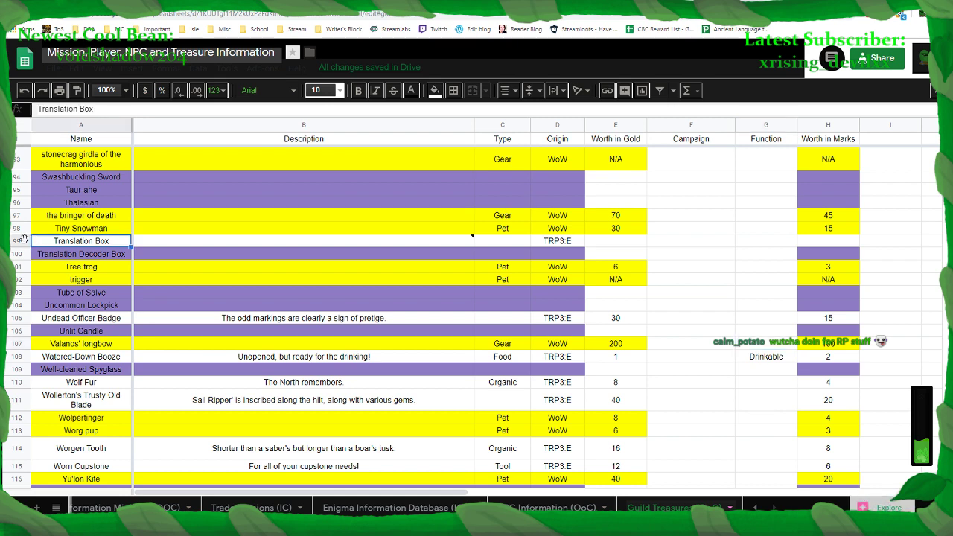
click(23, 240)
right_click(23, 240)
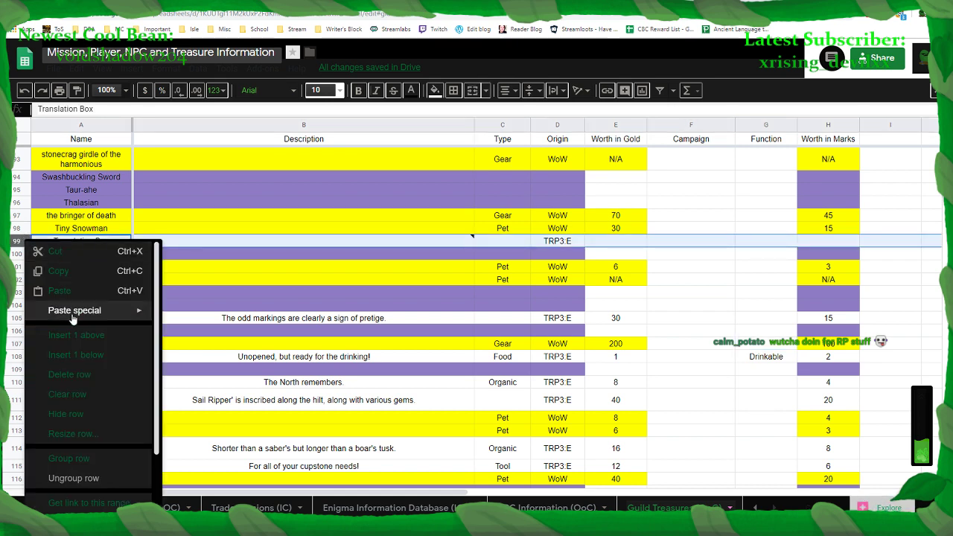
click(75, 339)
Enter "Tolkeer Crowfjord's Wanted Poster" as the item name in the new row 99
click(107, 243)
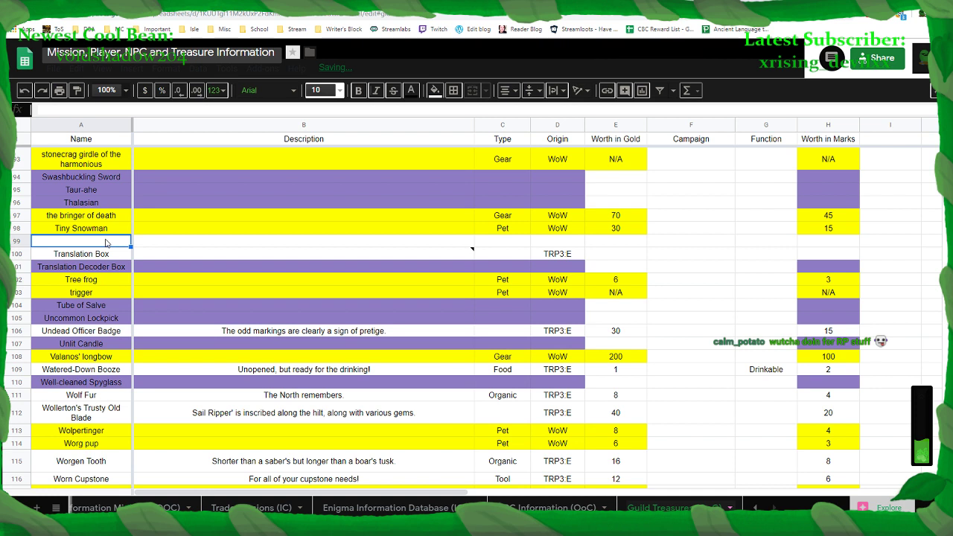
text(Tolkeer )
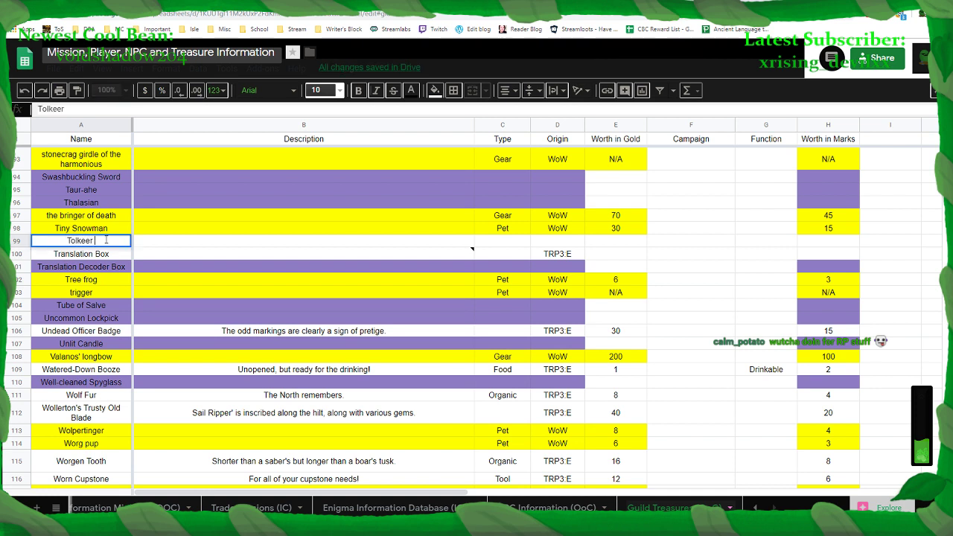
text(Crowfjord's Wanted)
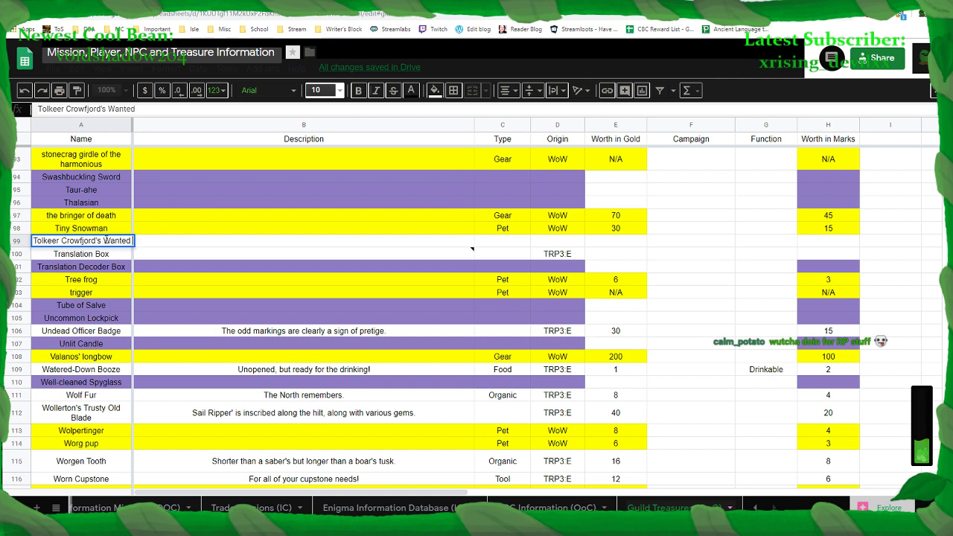
text( Poster)
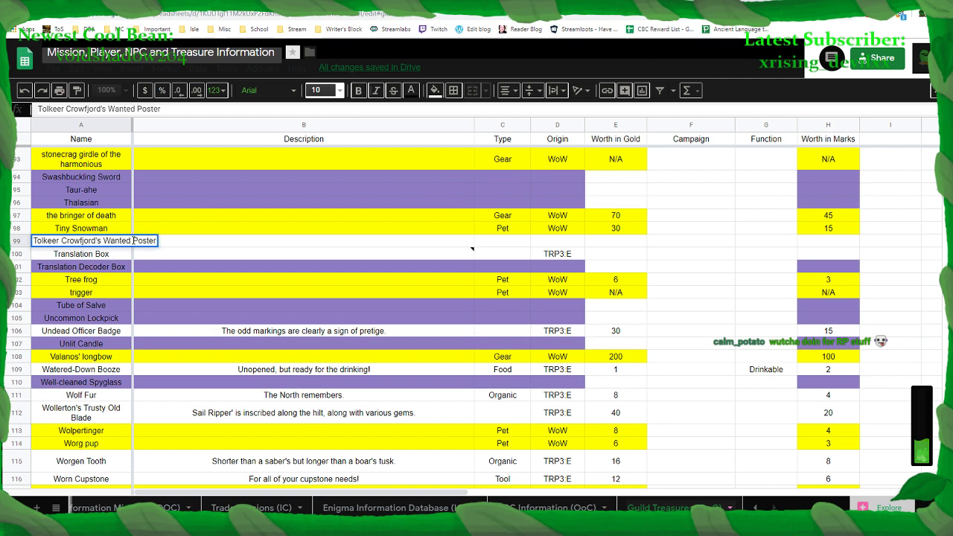
Copy the tooltip description of Tolkeer Crowfjord's Wanted Poster from the game's item editor into its Description cell in the spreadsheet
click(229, 243)
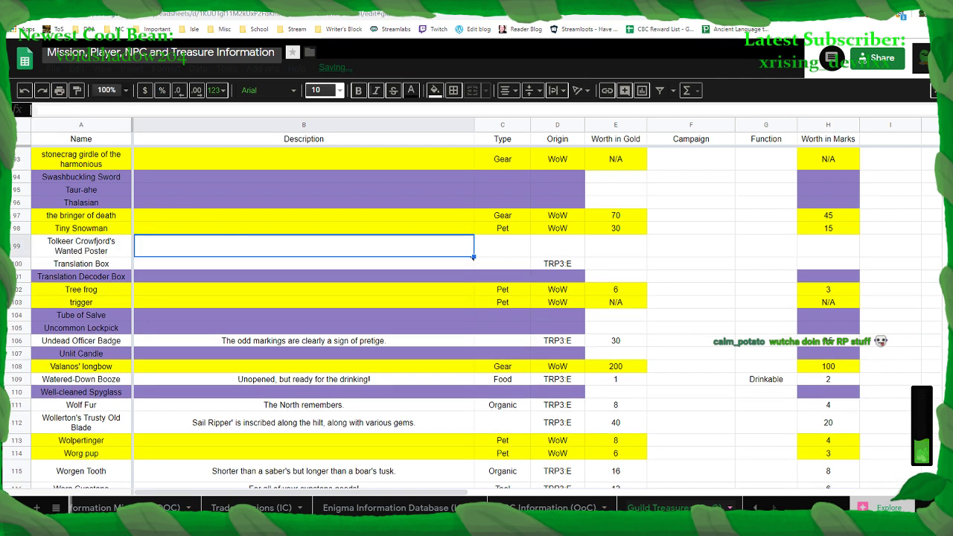
key(alt+Tab)
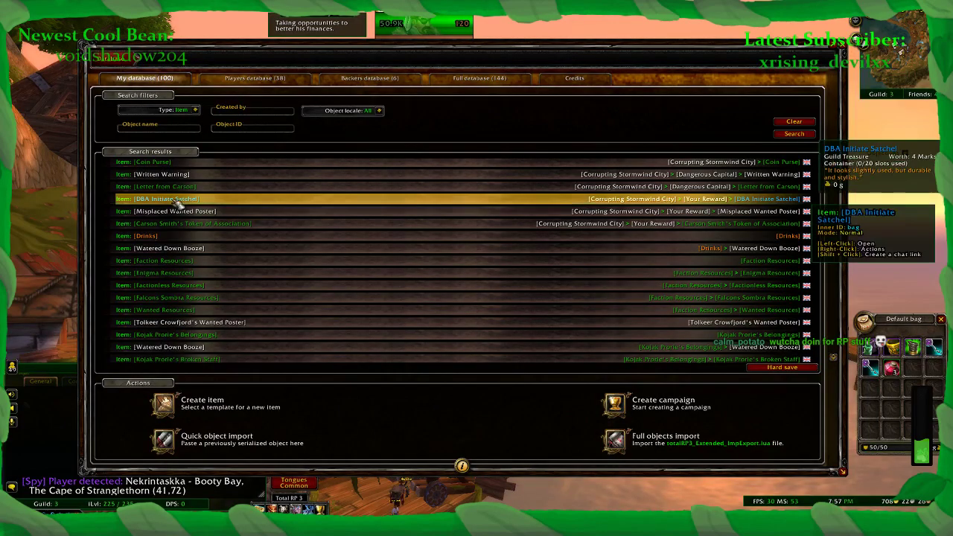
click(260, 325)
click(223, 172)
key(ctrl+c)
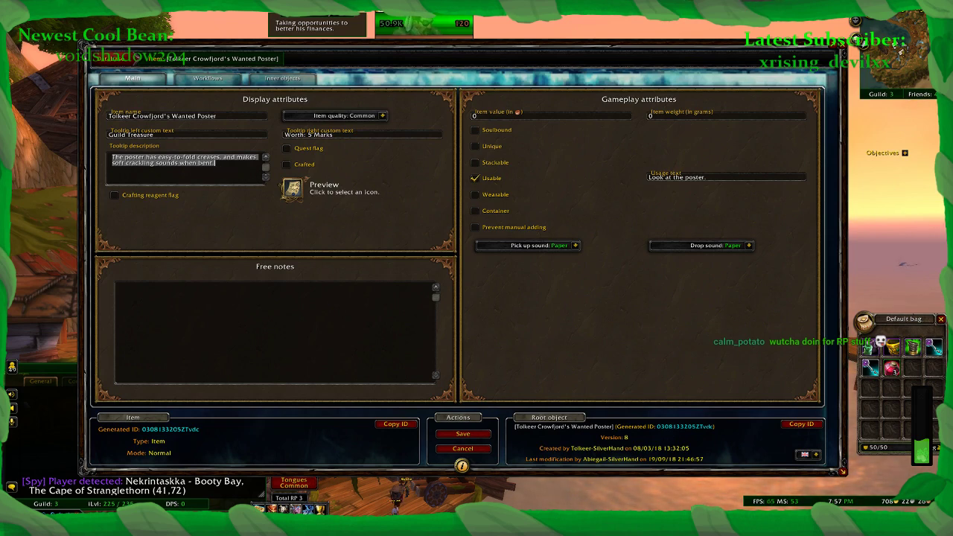
key(alt+Tab)
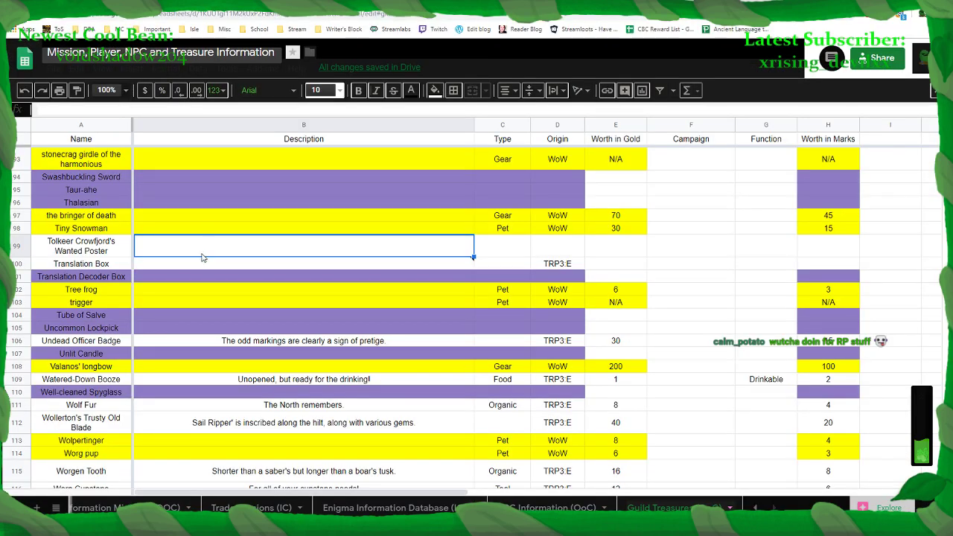
key(ctrl+v)
Set the type of Tolkeer Crowfjord's Wanted Poster to "Document"
click(519, 247)
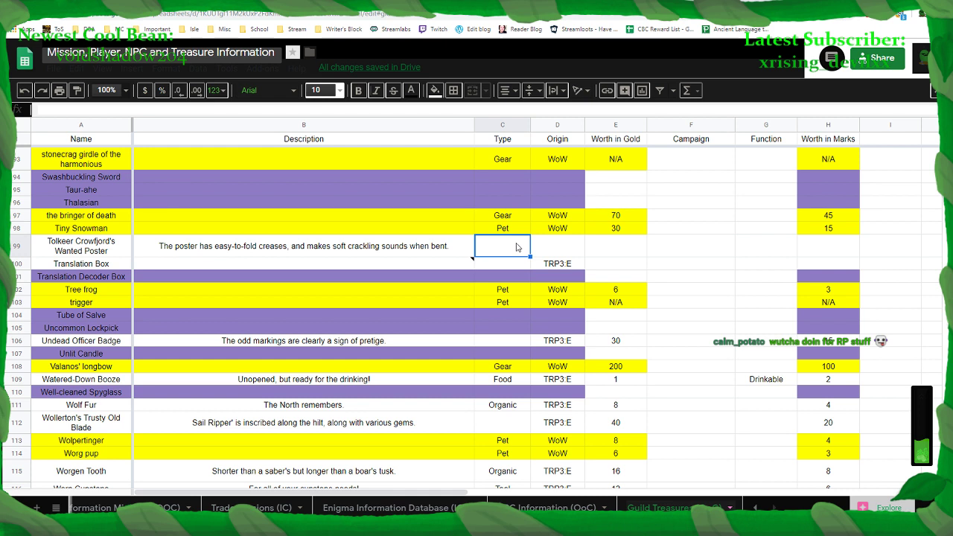
text(document)
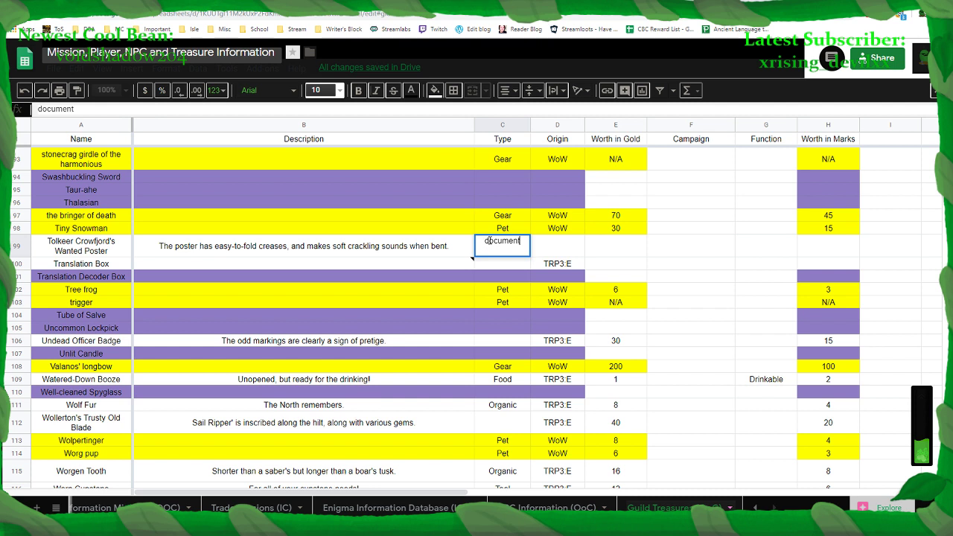
click(489, 241)
key(BackSpace)
text(D)
Set the origin of Tolkeer Crowfjord's Wanted Poster to "TRP3:E"
click(562, 250)
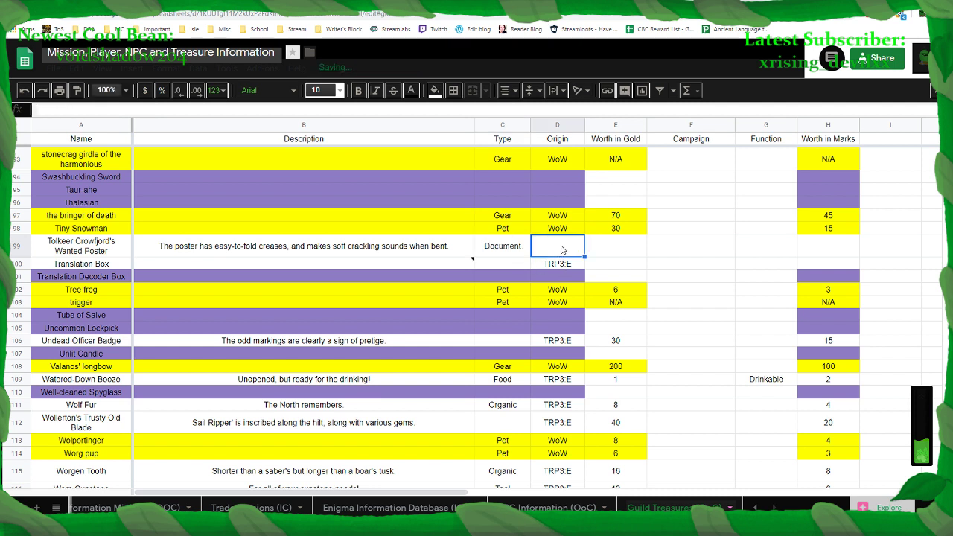
text(TRP#:)
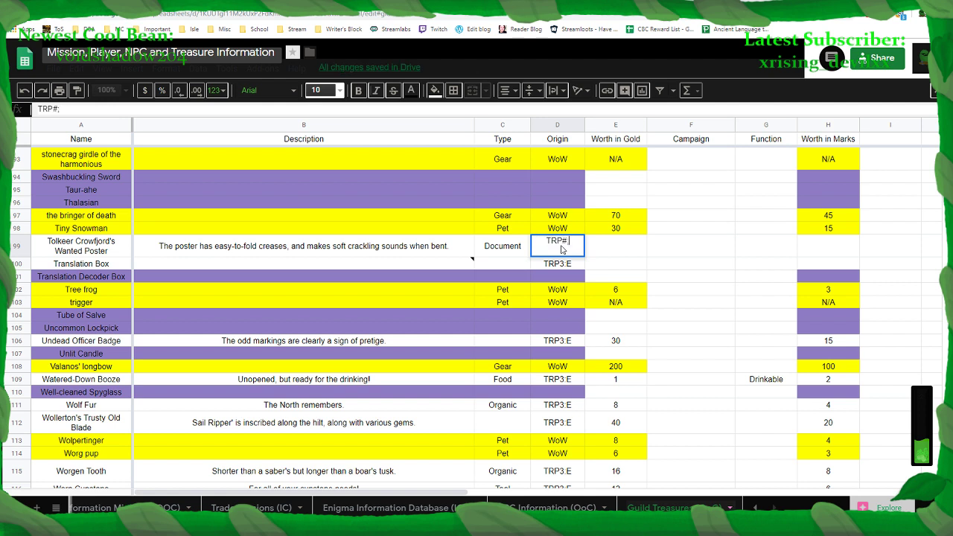
key(BackSpace)
key(BackSpace)
text(3:e)
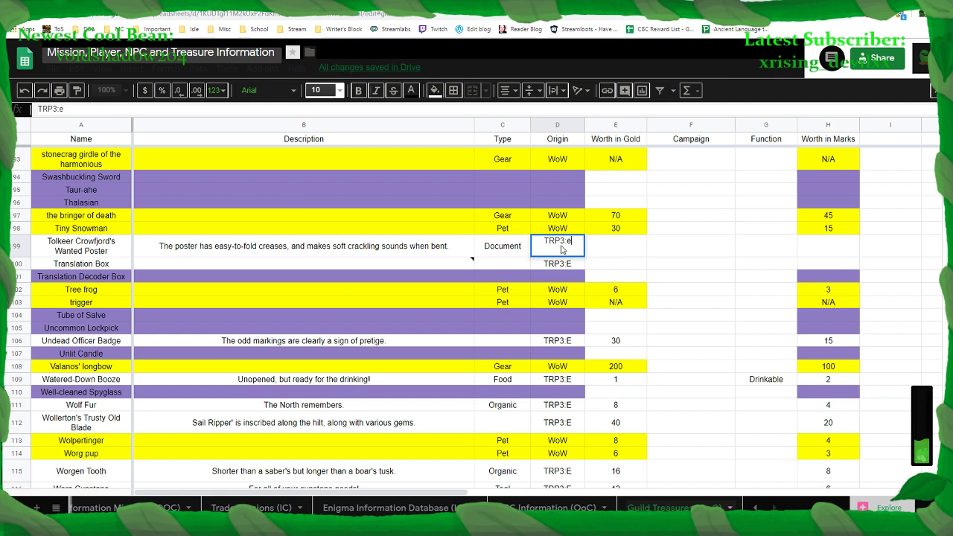
key(BackSpace)
text(E)
key(Tab)
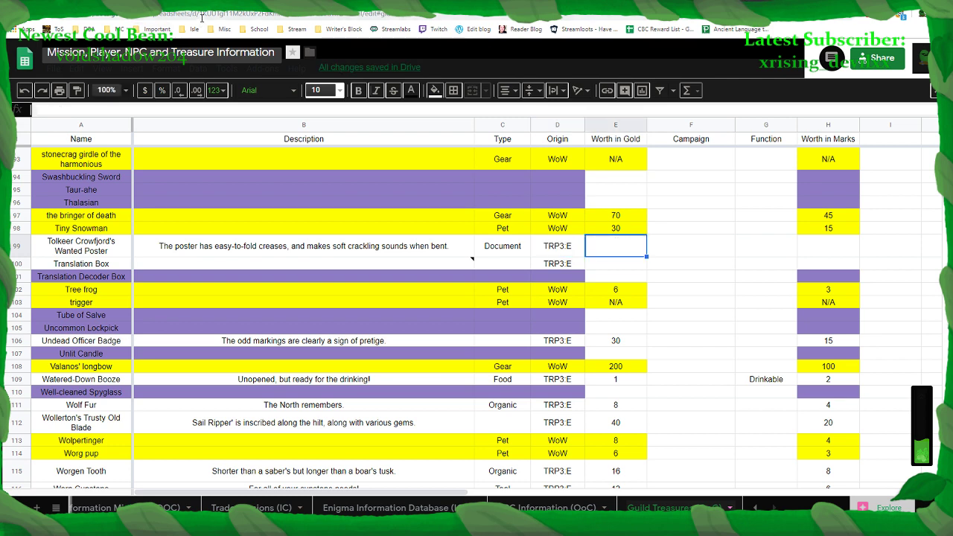
Switch to YouTube and play the suggested video "Songify GAME OF THRONES: You Know Nothing, Jon Snow"
key(ctrl+Tab)
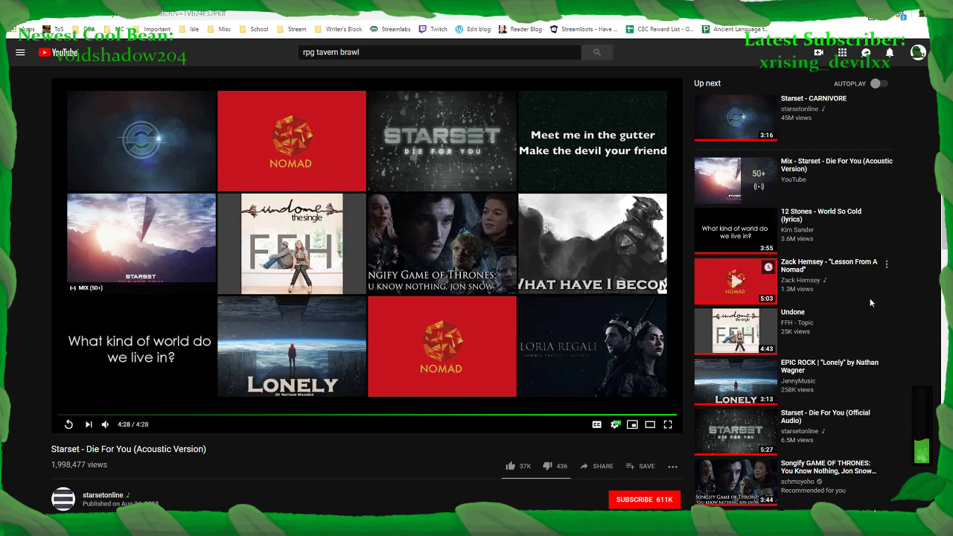
scroll(908, 428, down, 2)
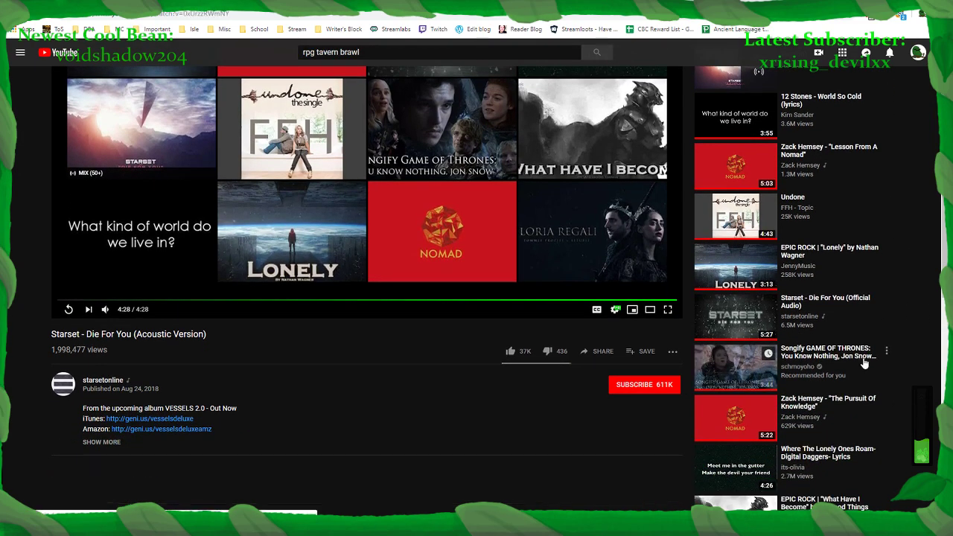
click(864, 360)
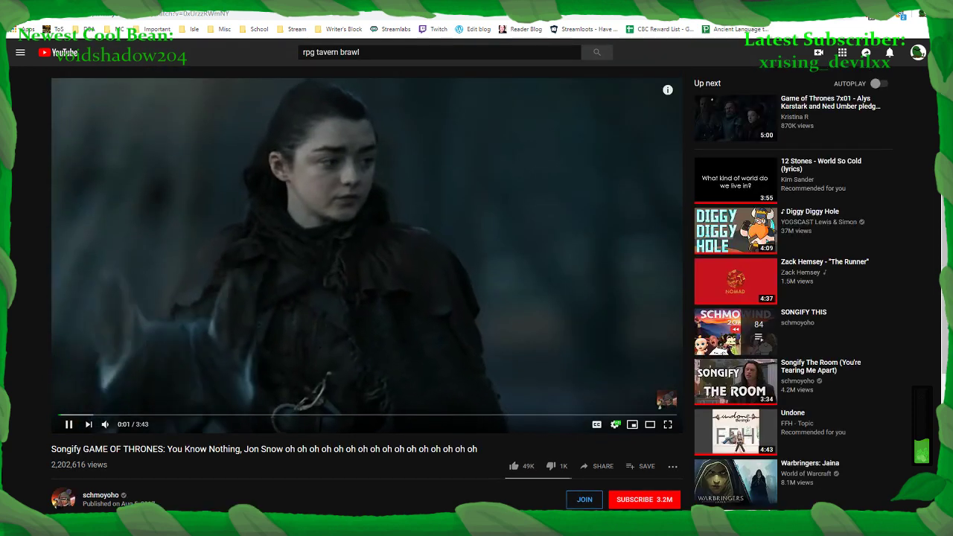
Check the wanted poster's worth in the game's item editor and return to the treasure spreadsheet
key(alt+Tab)
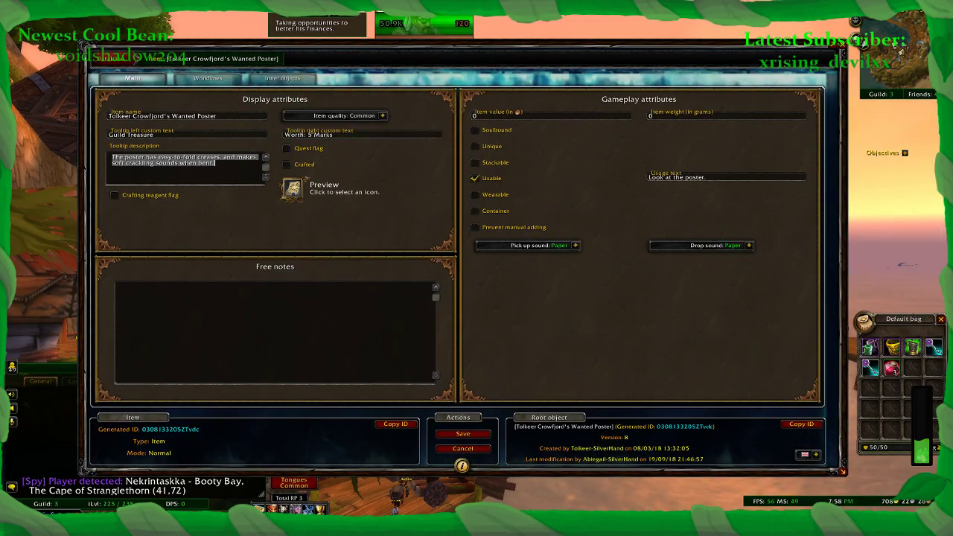
key(alt+Tab)
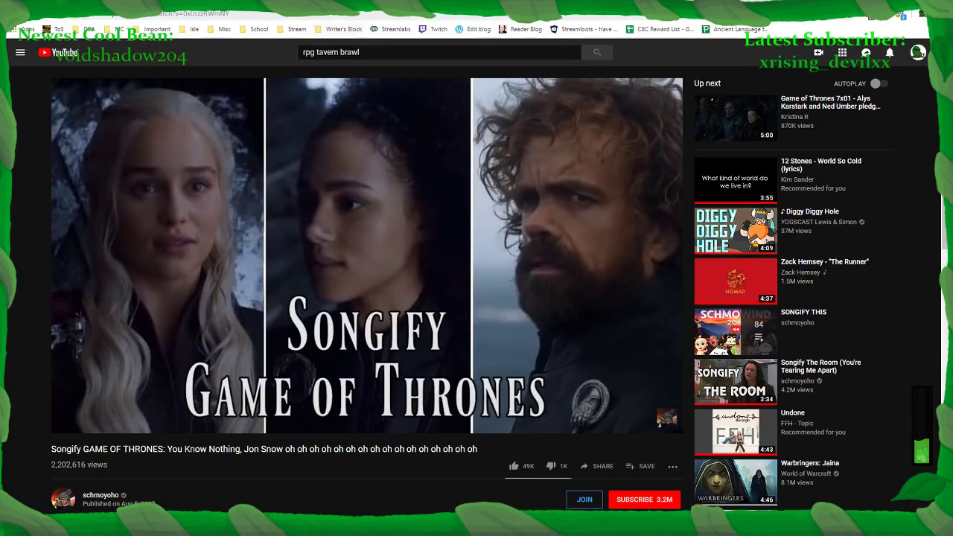
key(alt+Tab)
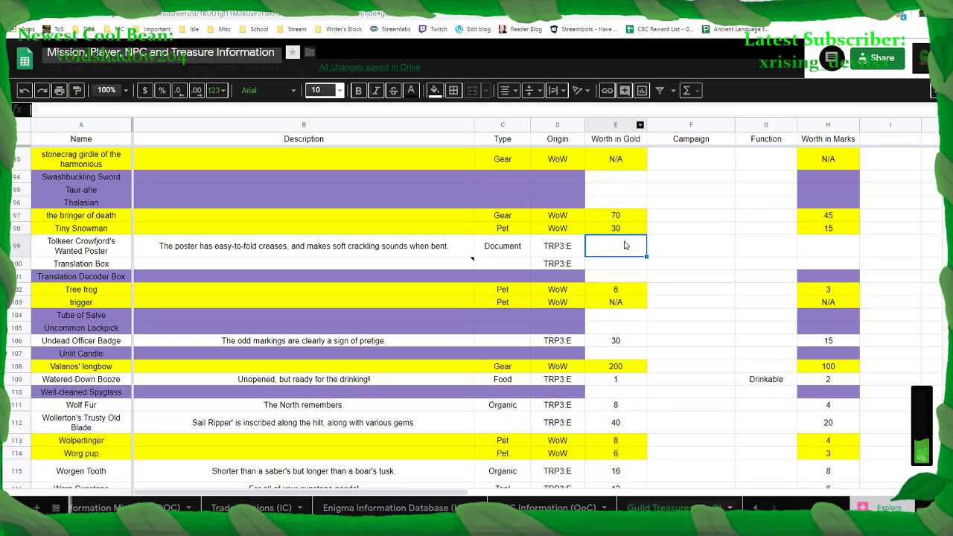
Set the worth of Tolkeer Crowfjord's Wanted Poster to 10 in gold and 5 in marks
text(10)
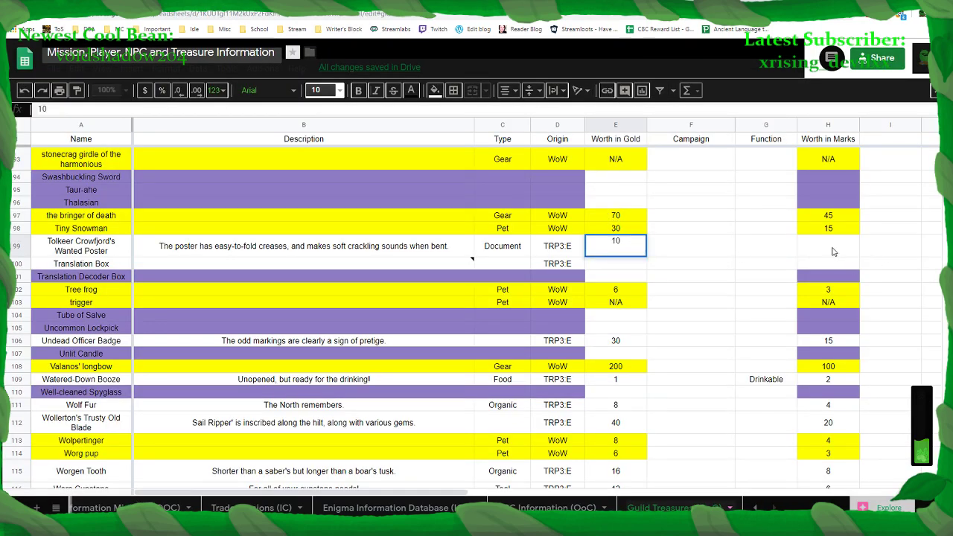
click(828, 246)
text(5)
Enter "-" as the campaign and "Readable" as the function of Tolkeer Crowfjord's Wanted Poster
click(693, 251)
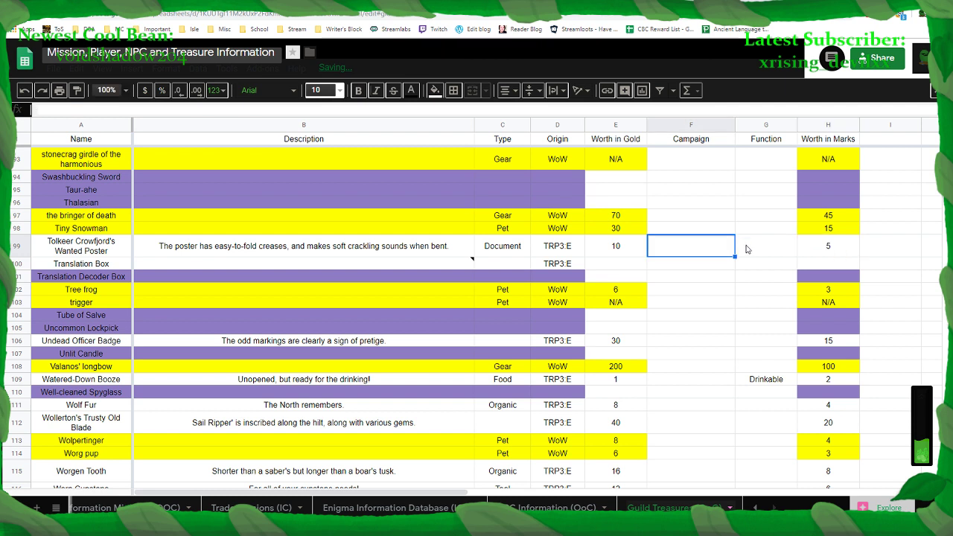
text(-)
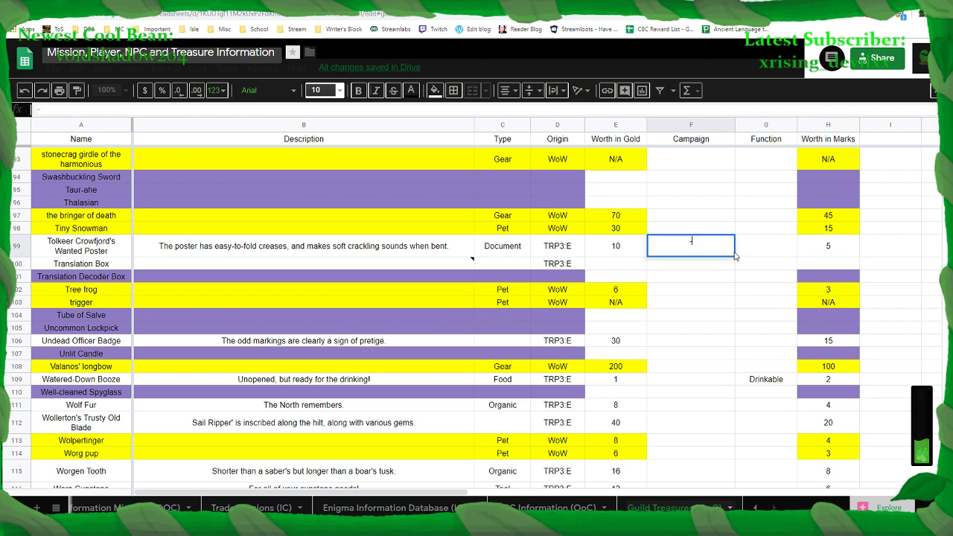
click(754, 253)
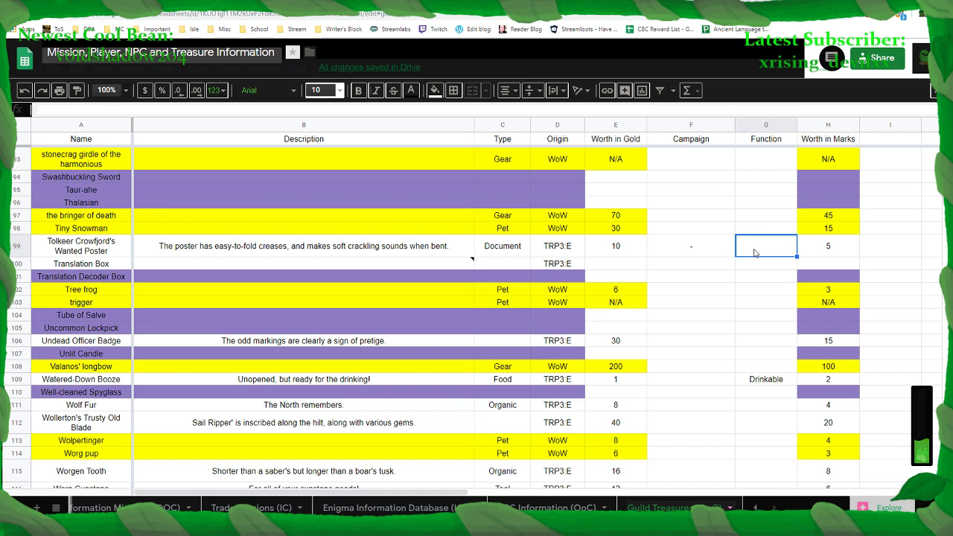
text(Readable)
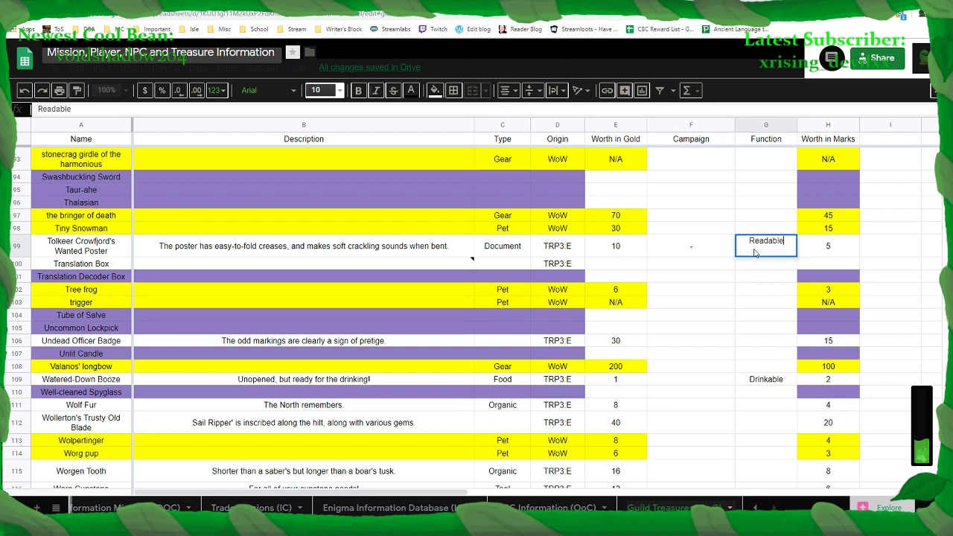
click(754, 268)
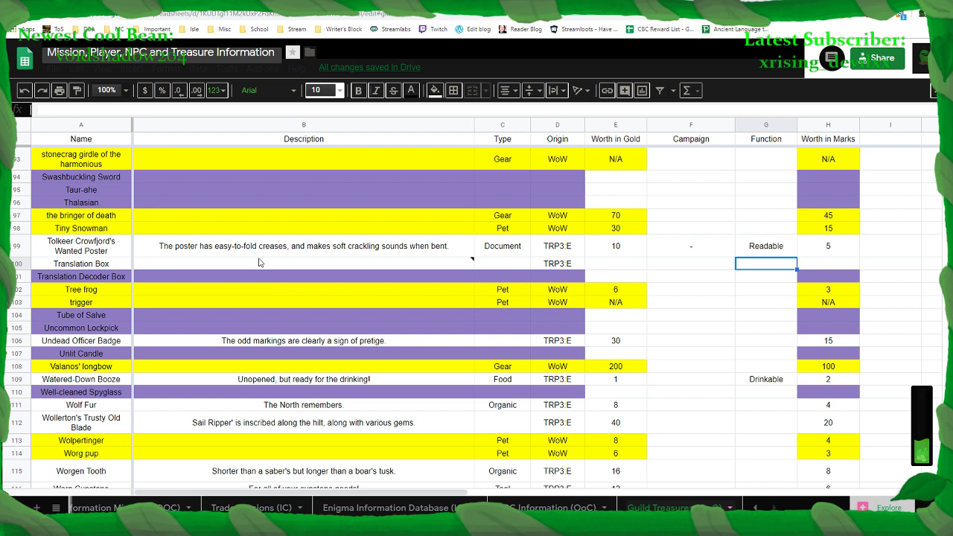
Set the function of the Translation Decoder Box to "Useable"
click(210, 277)
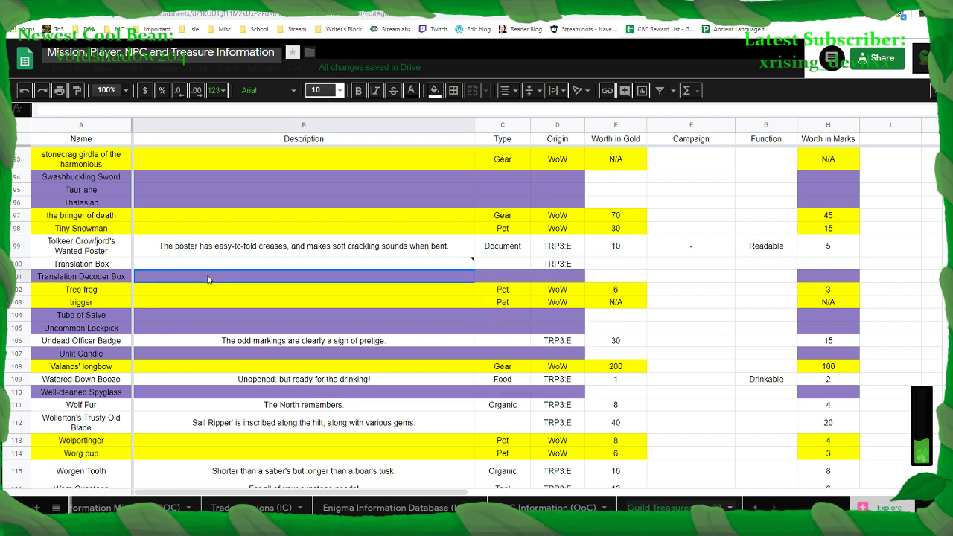
click(760, 277)
text(Us)
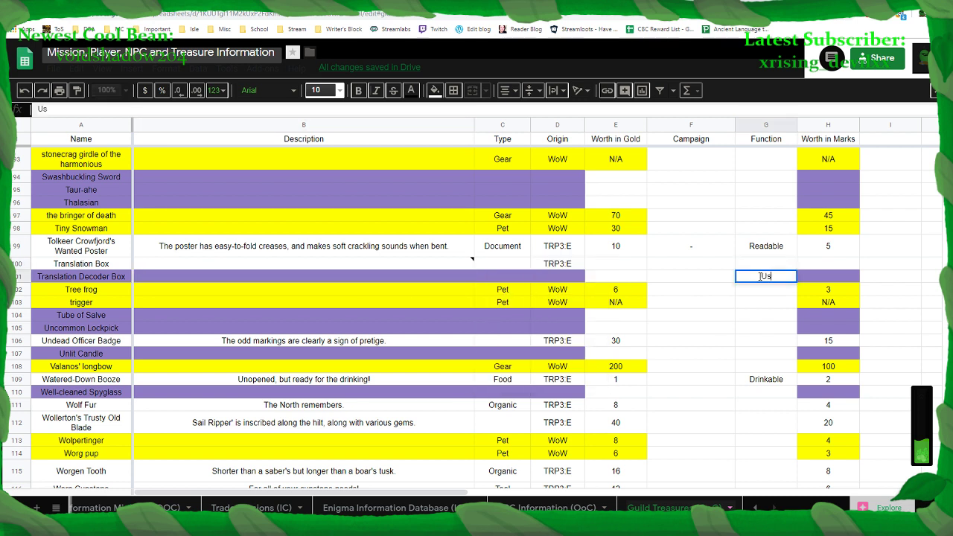
text(eable)
click(679, 278)
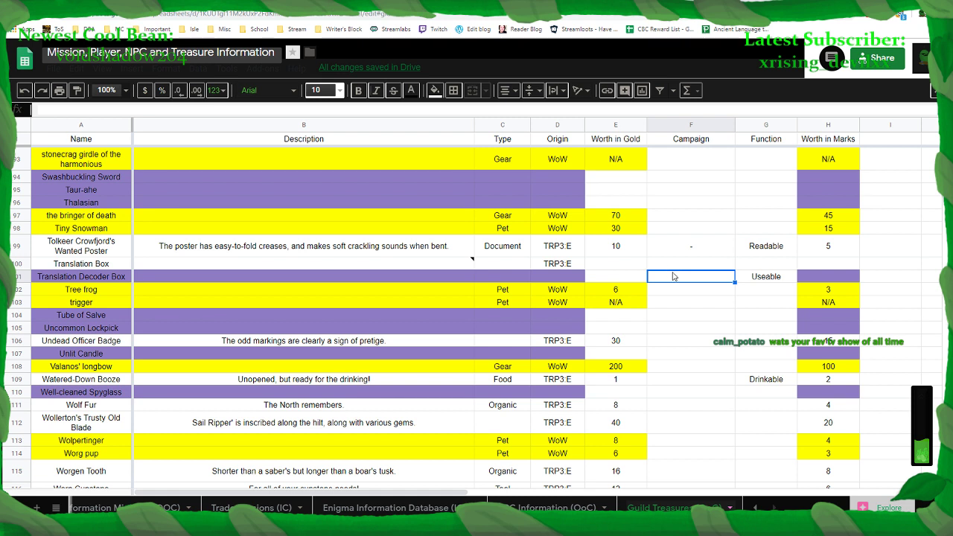
key(ctrl+Tab)
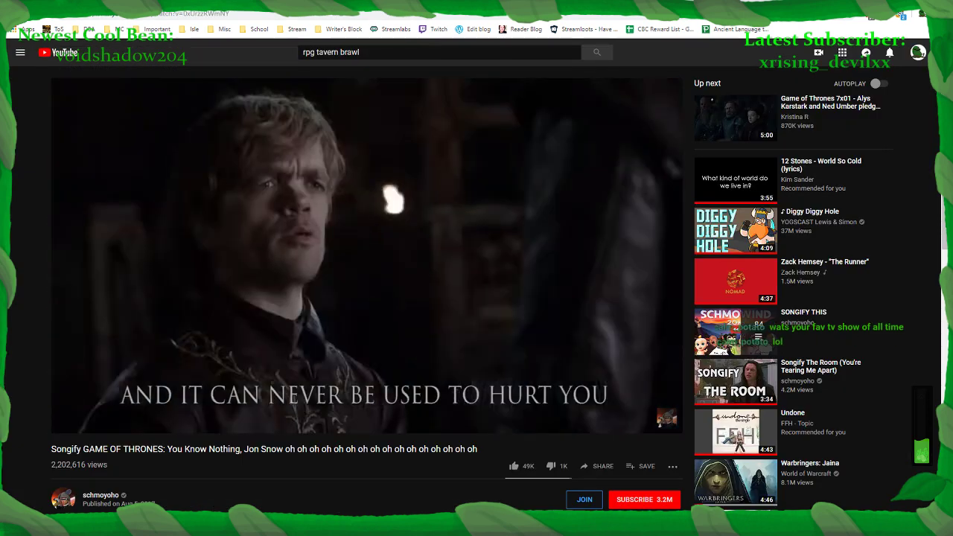
key(ctrl+shift+Tab)
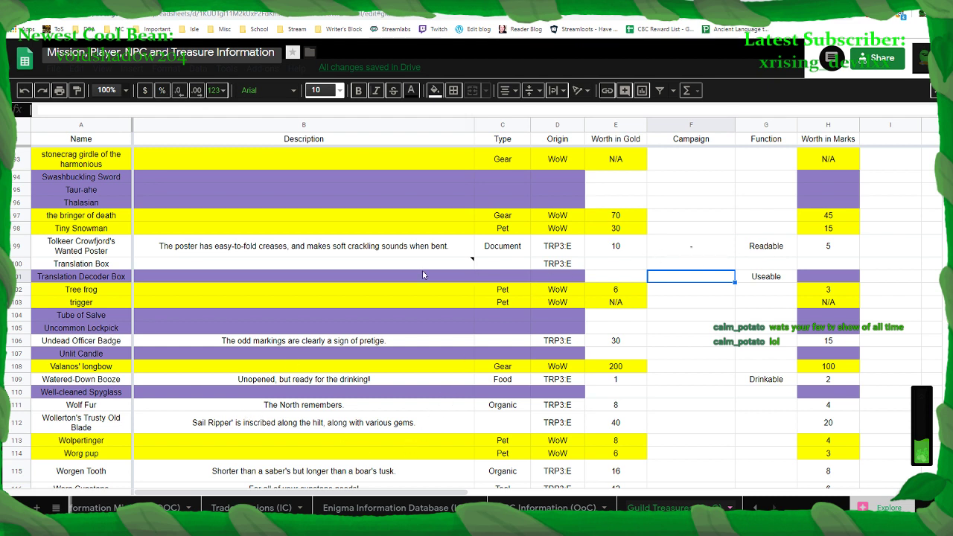
Switch to the game, look through the item database for the next item to catalogue, and return to the treasure spreadsheet
key(alt+Tab)
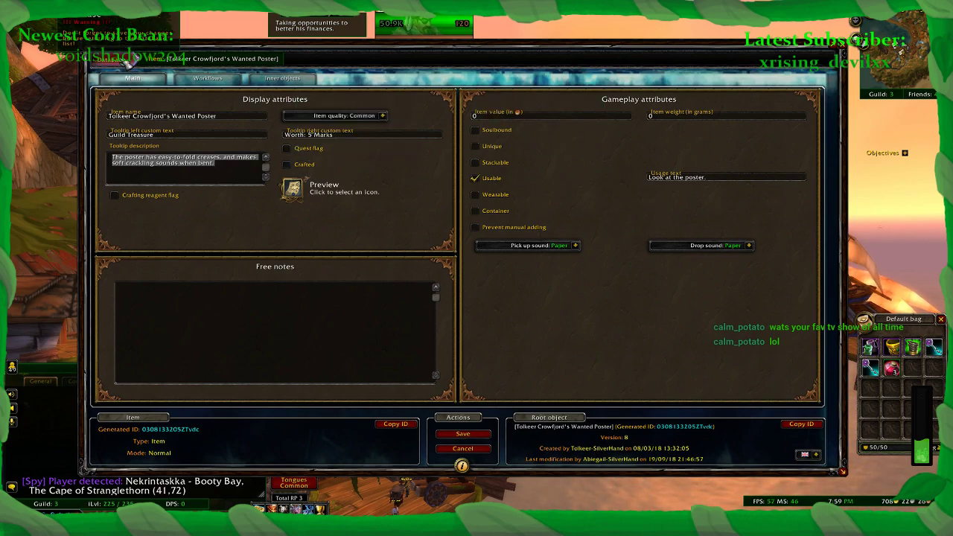
click(115, 58)
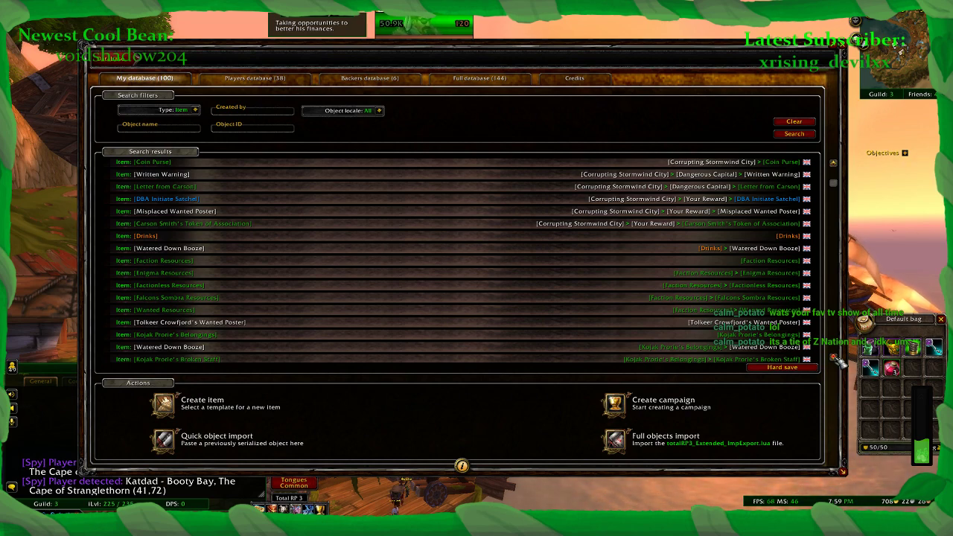
scroll(838, 362, down, 3)
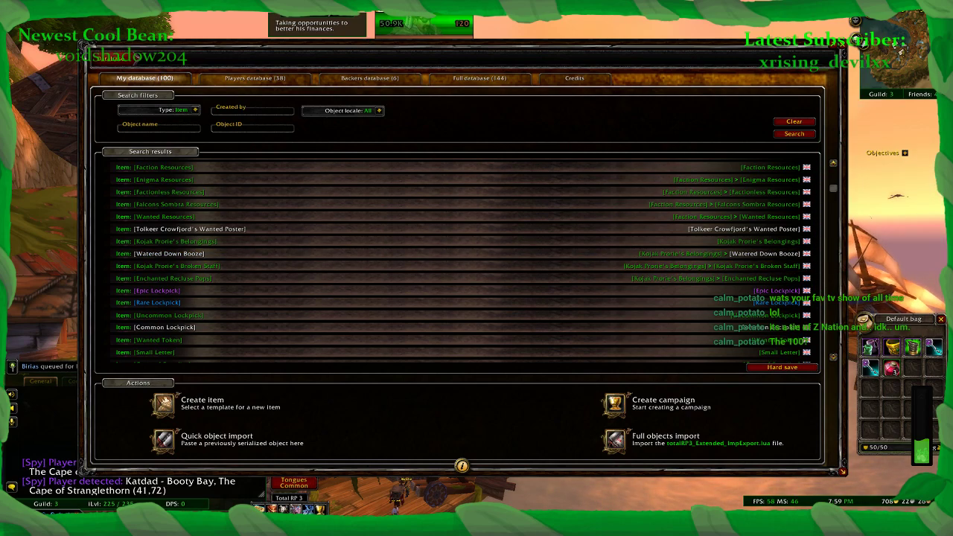
key(alt+Tab)
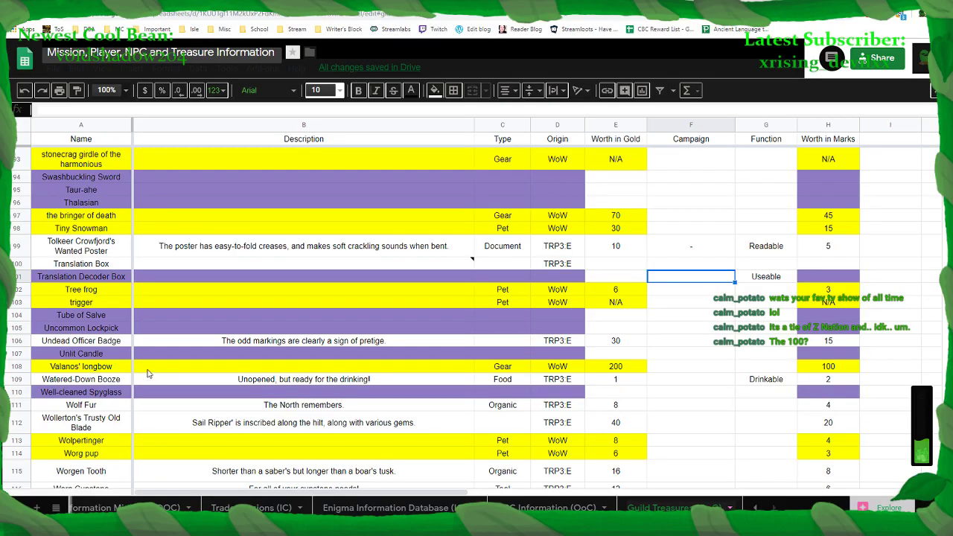
Insert an empty row directly below "knotted handwraps" and reset its fill colour
scroll(147, 362, up, 5)
scroll(147, 362, up, 6)
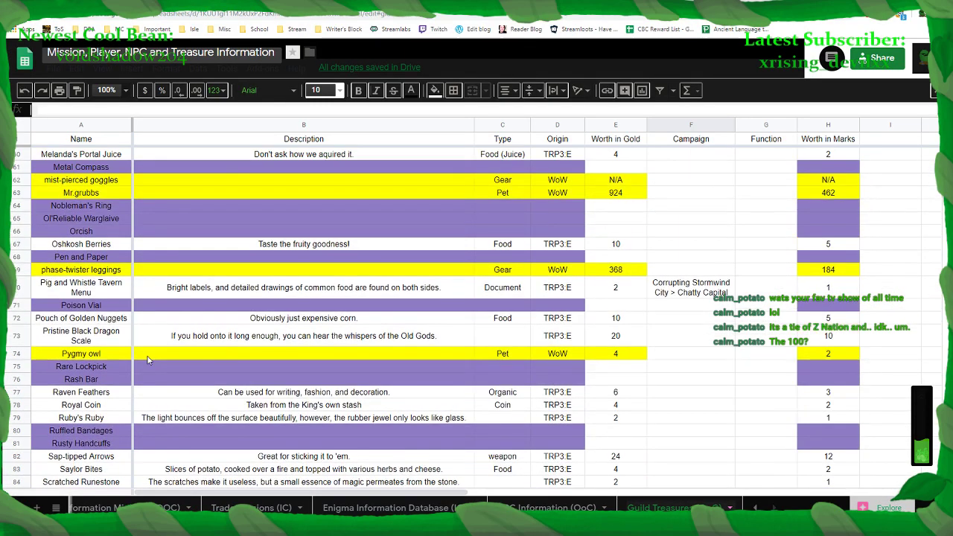
scroll(147, 359, up, 5)
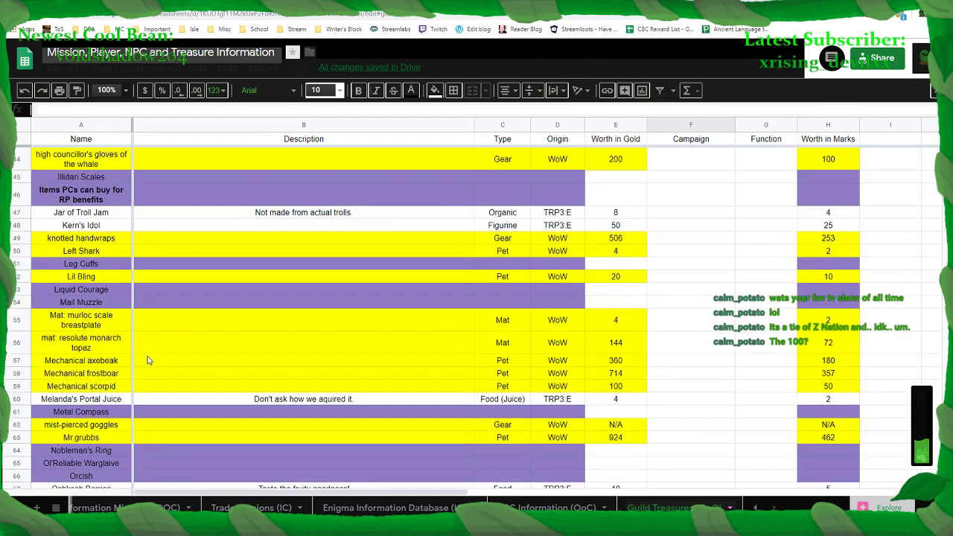
scroll(147, 359, up, 3)
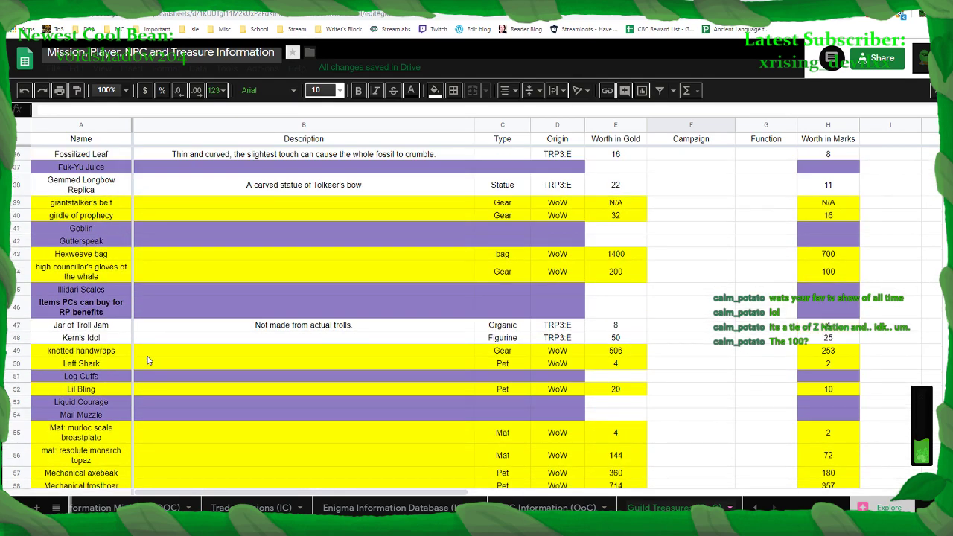
click(20, 354)
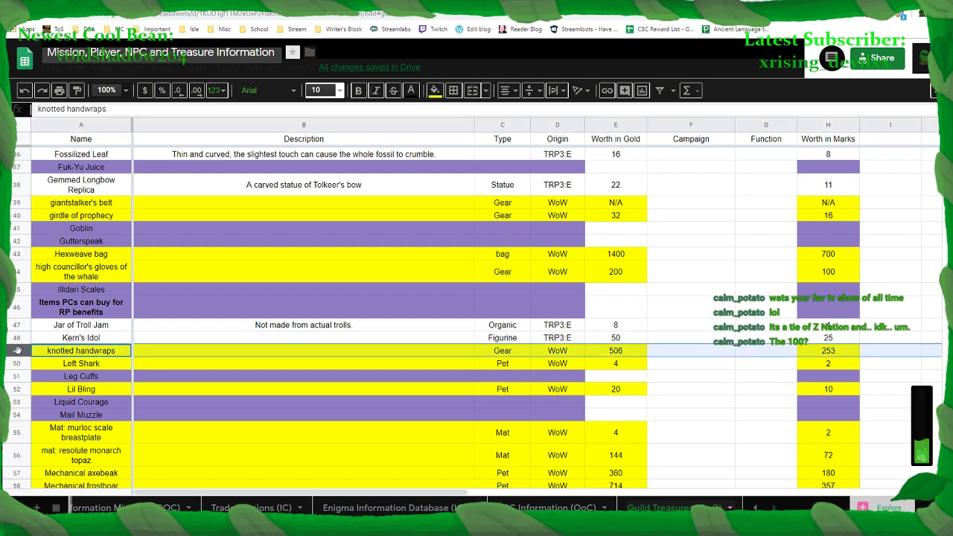
right_click(20, 355)
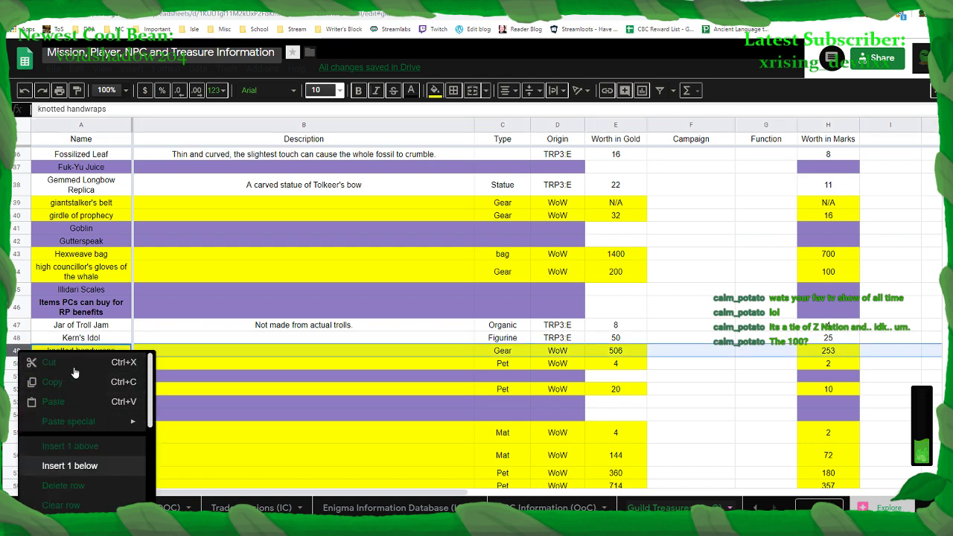
click(68, 465)
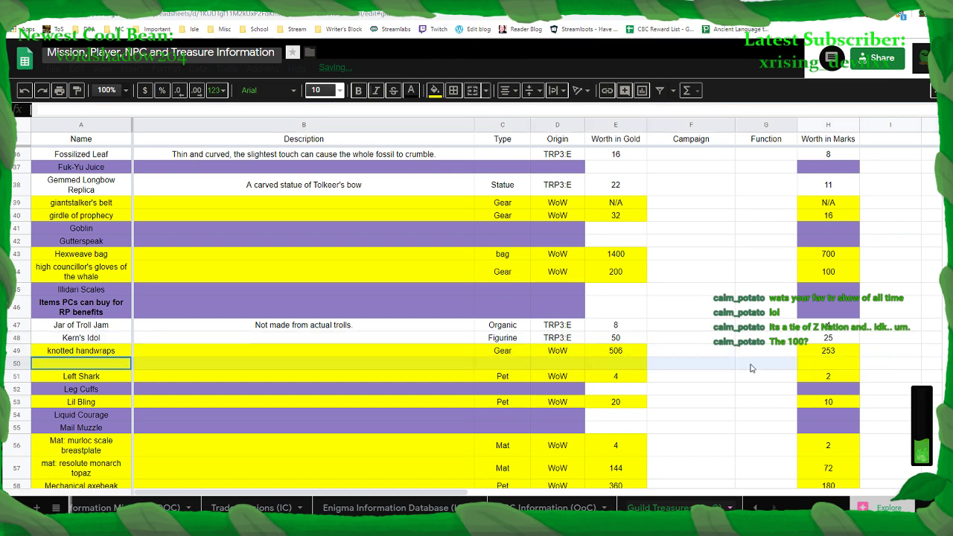
click(434, 90)
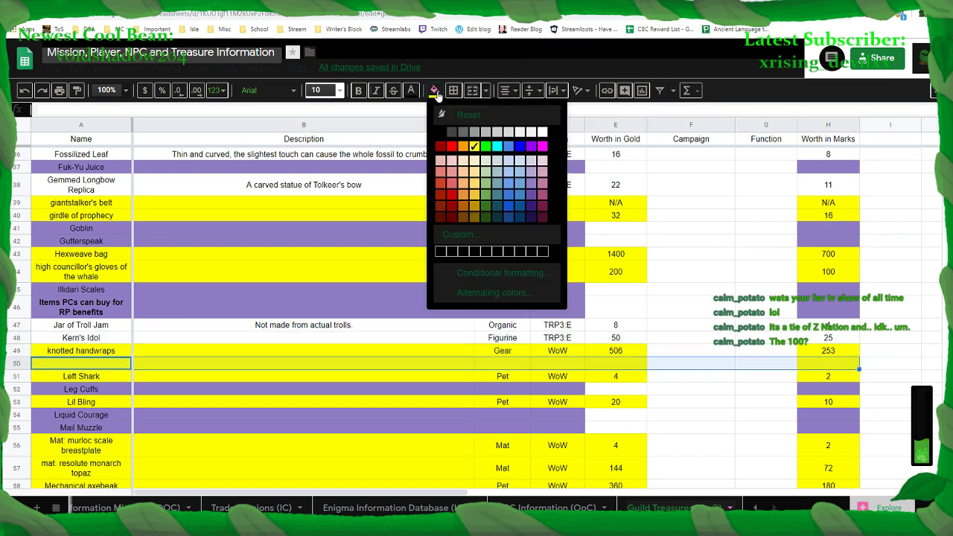
click(455, 111)
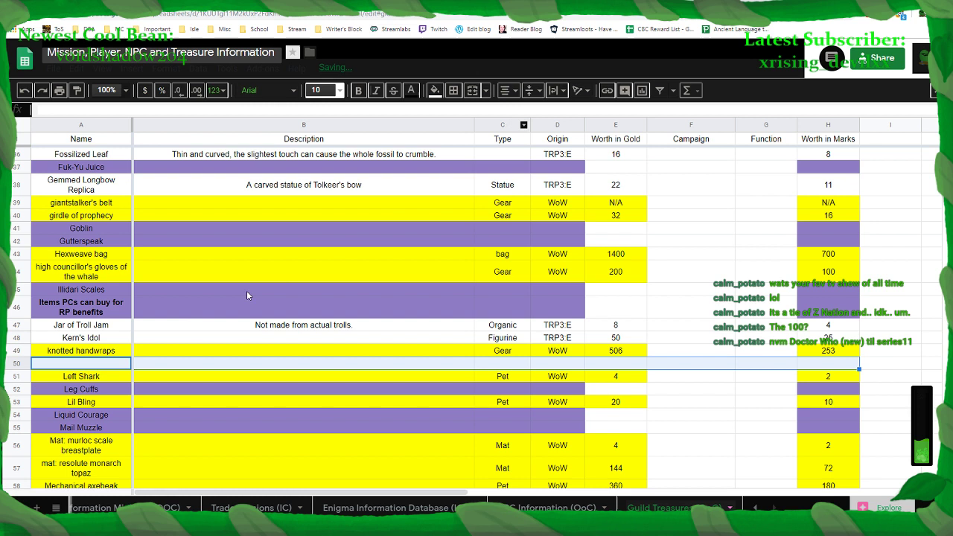
Enter "Kojak Prorie's Broken Staff" as the item name in the new row
click(115, 366)
text(Koj)
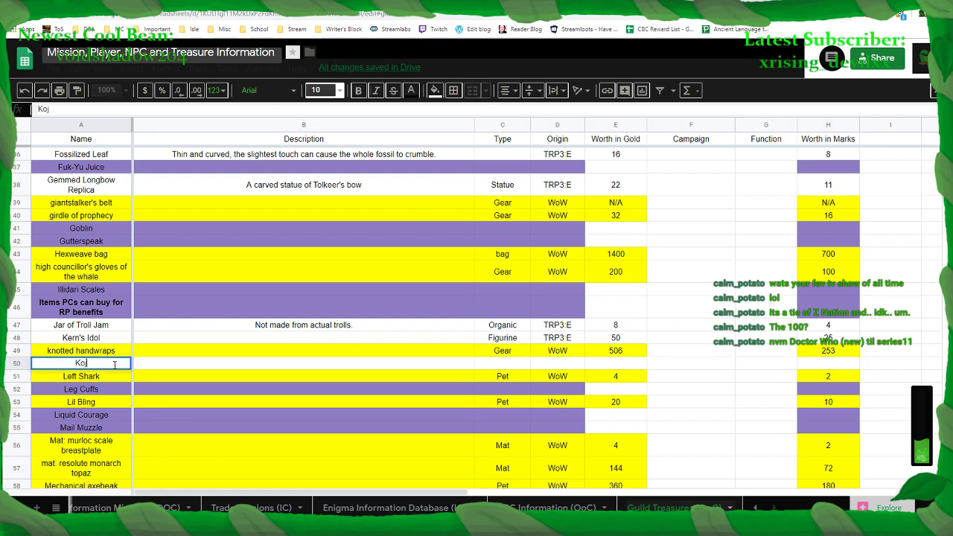
text(ak Prorie's B)
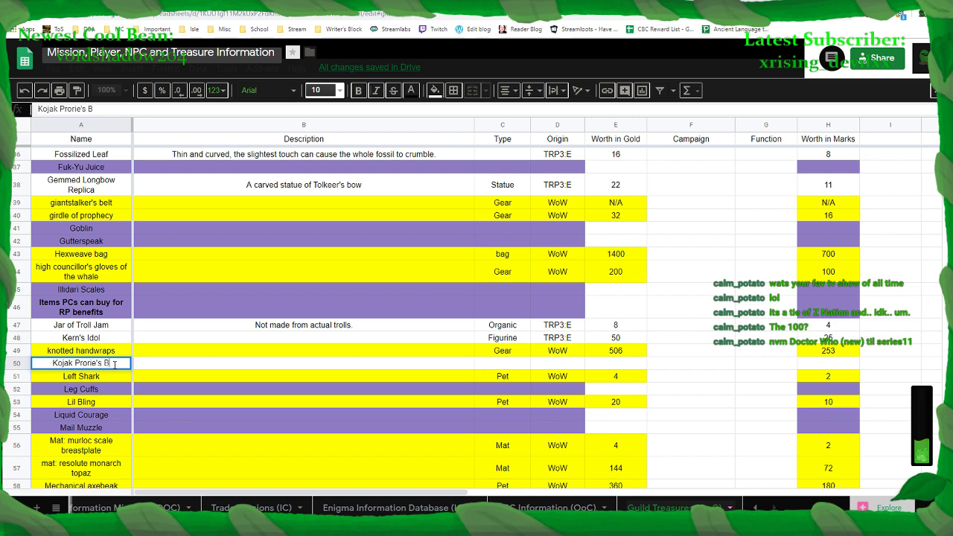
text(roken Staff)
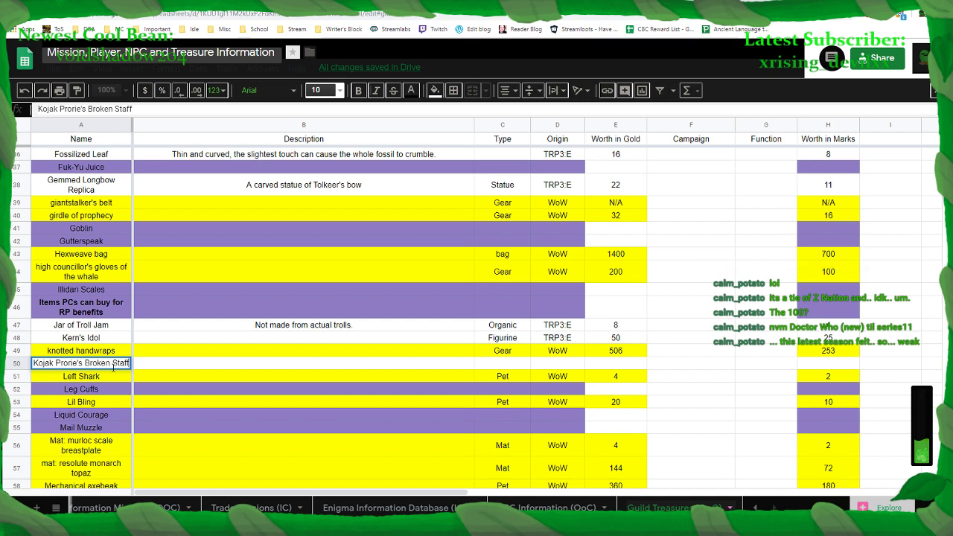
Copy the tooltip description of Kojak Prorie's Broken Staff from the game's item editor into its description in the spreadsheet
click(178, 367)
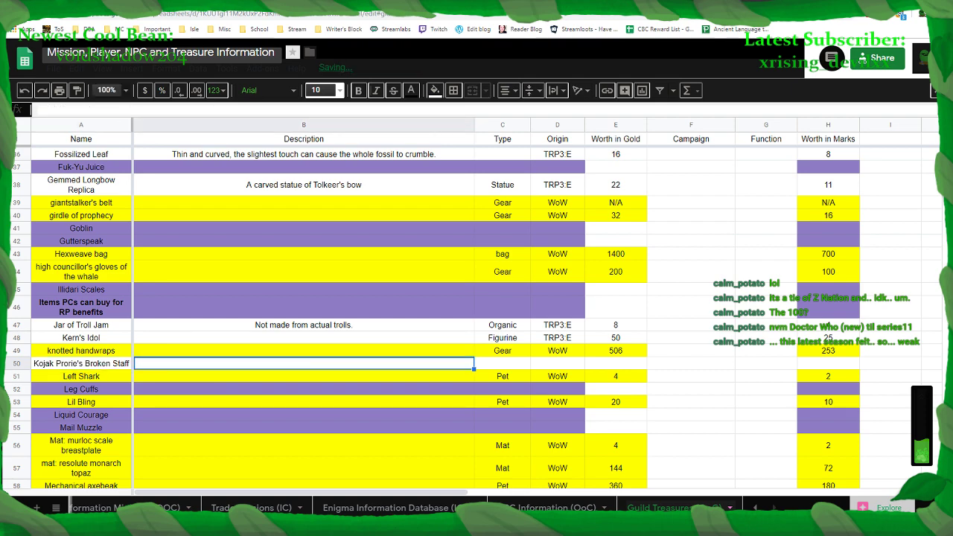
key(alt+Tab)
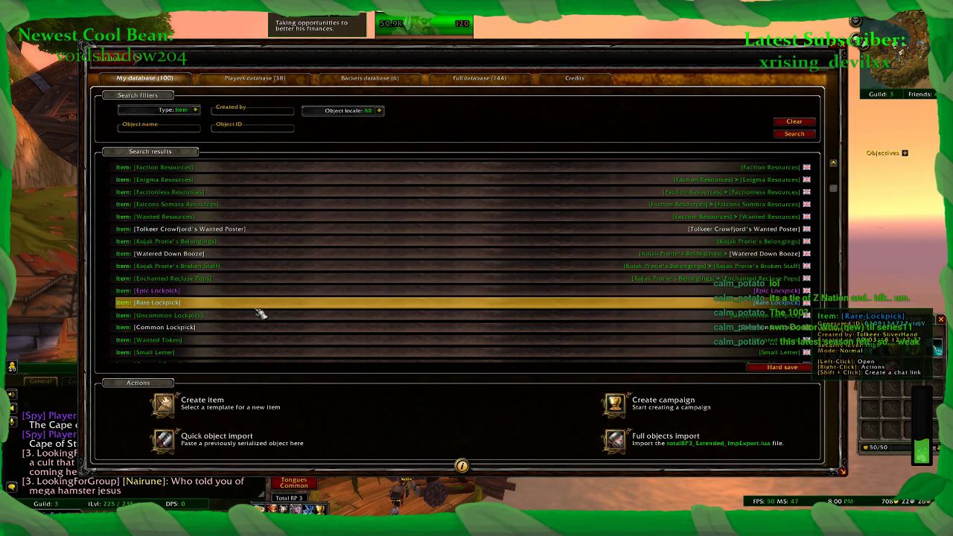
click(306, 266)
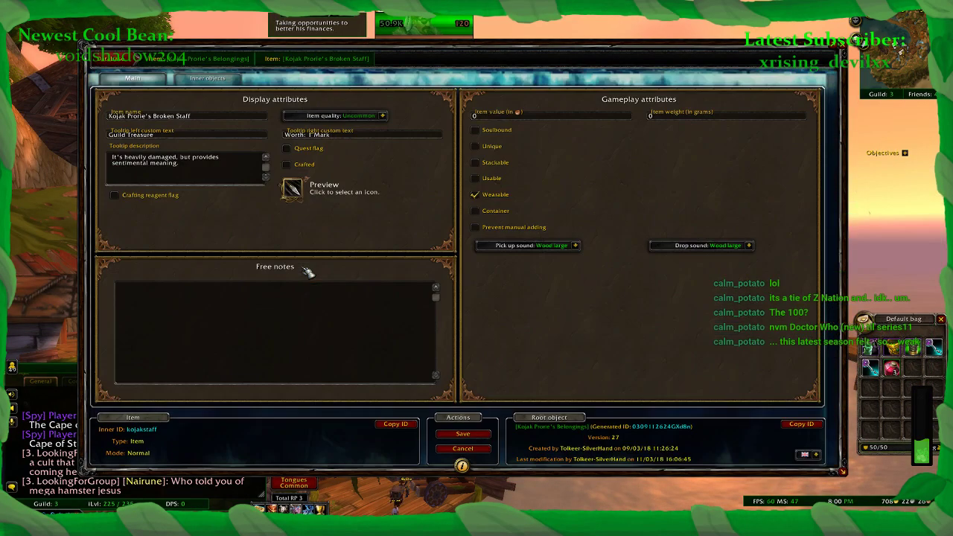
click(218, 172)
key(ctrl+c)
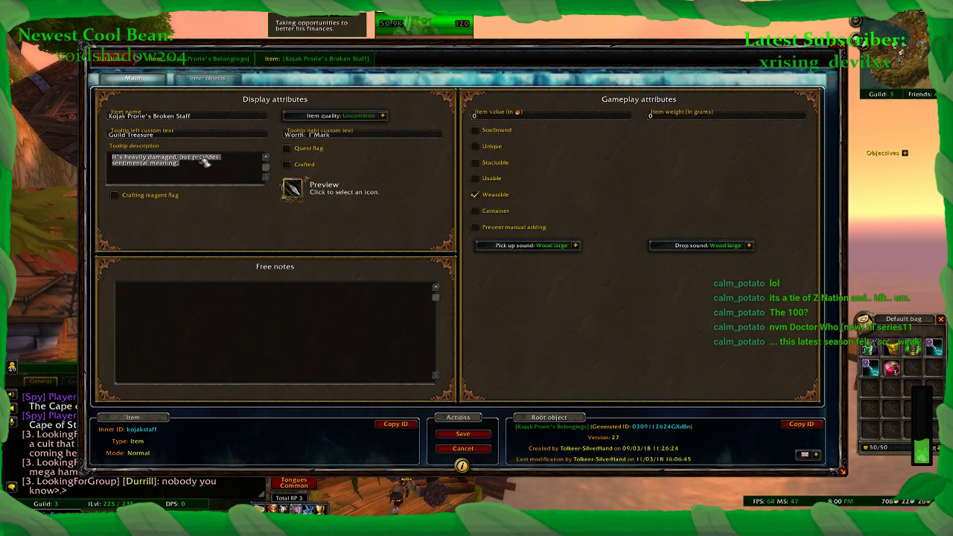
key(alt+Tab)
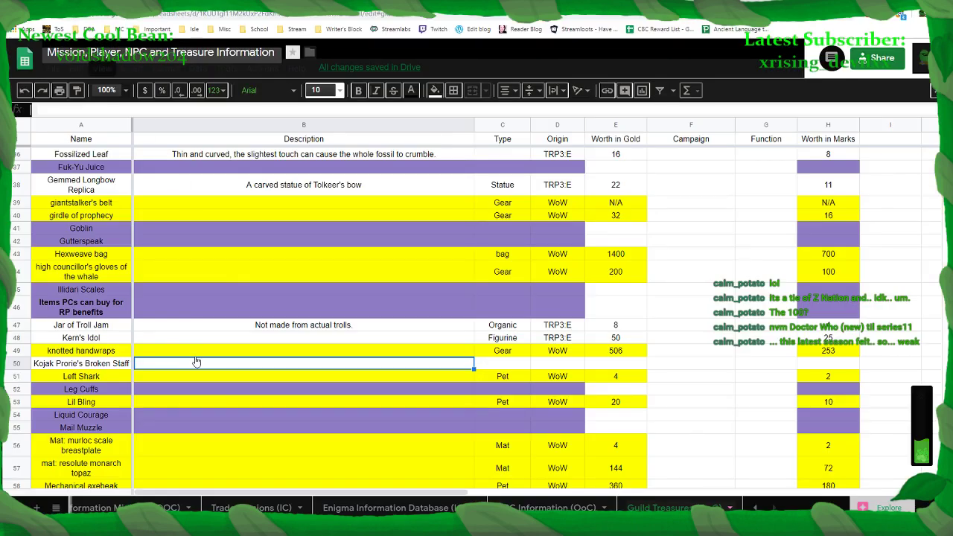
key(ctrl+v)
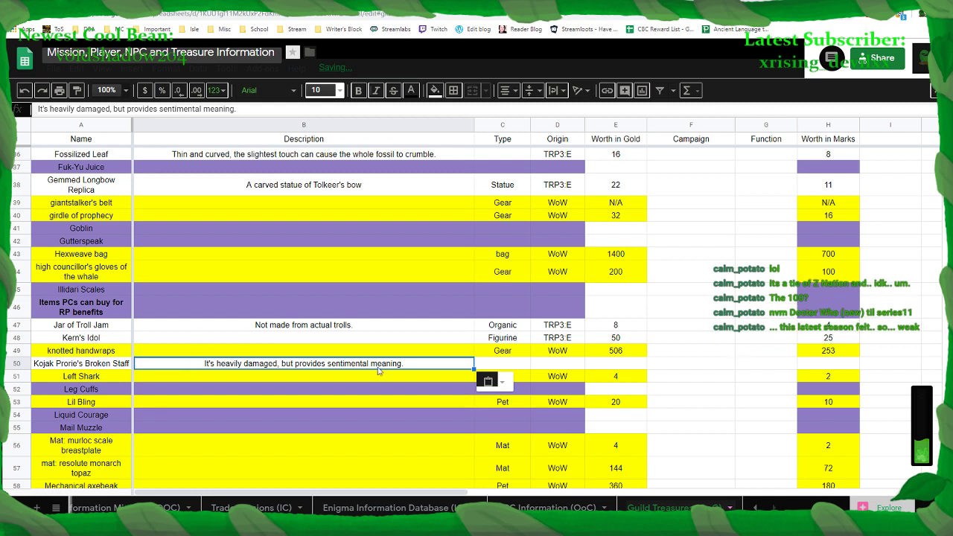
Set the type of Kojak Prorie's Broken Staff to "Gear" and its origin to "TRP3:E"
click(524, 367)
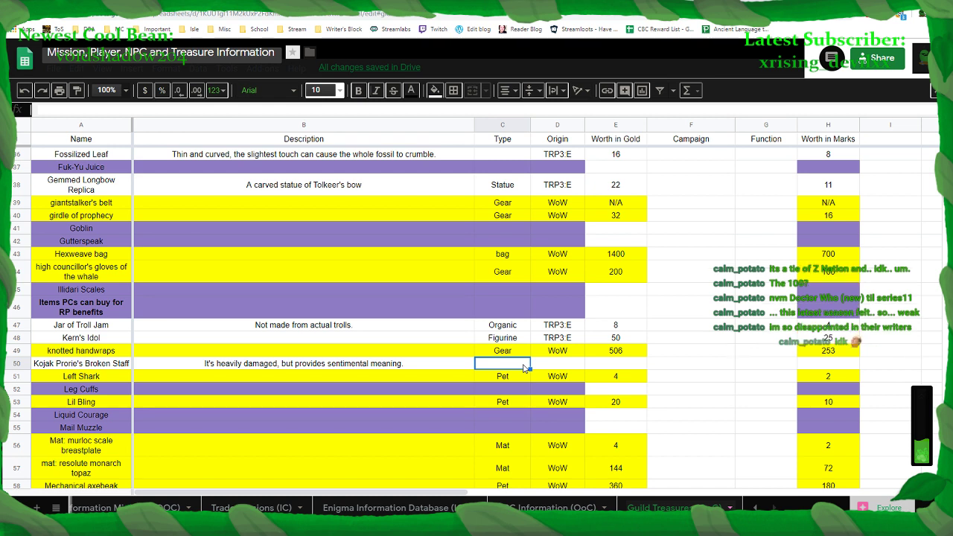
text(Gear)
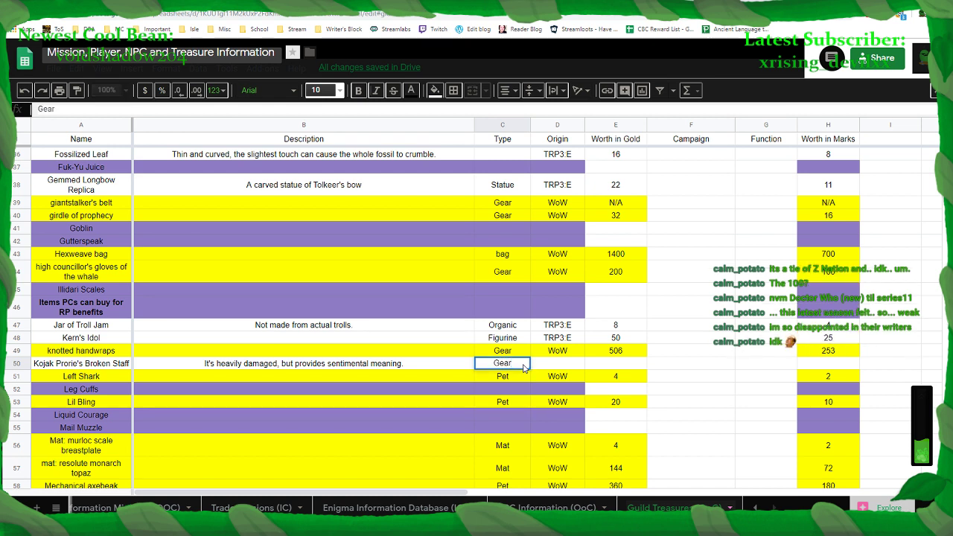
click(566, 366)
text(TRP3:)
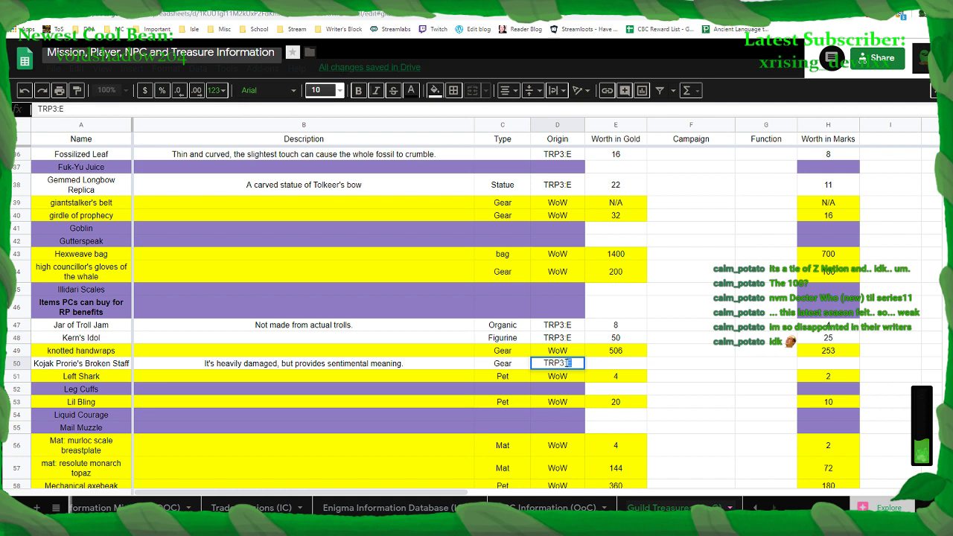
Complete the origin of Kojak Prorie's Broken Staff as "TRP3:E" and set its worth to 2 gold and 1 mark
text(E)
key(Tab)
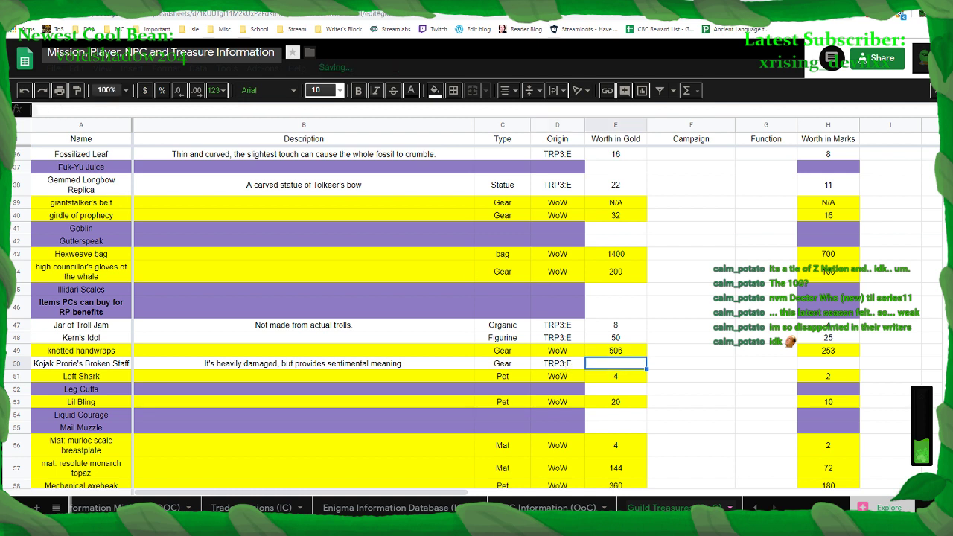
key(alt+Tab)
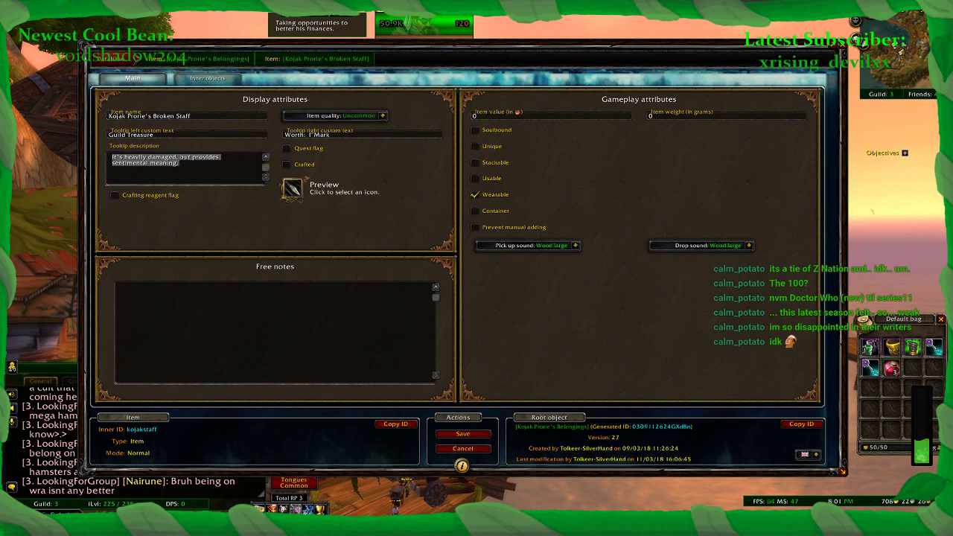
key(alt+Tab)
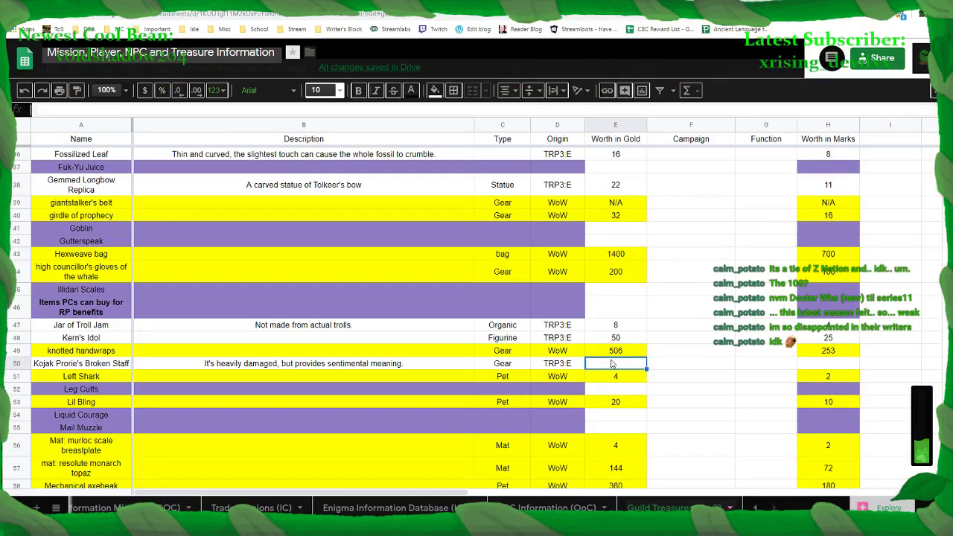
text(2)
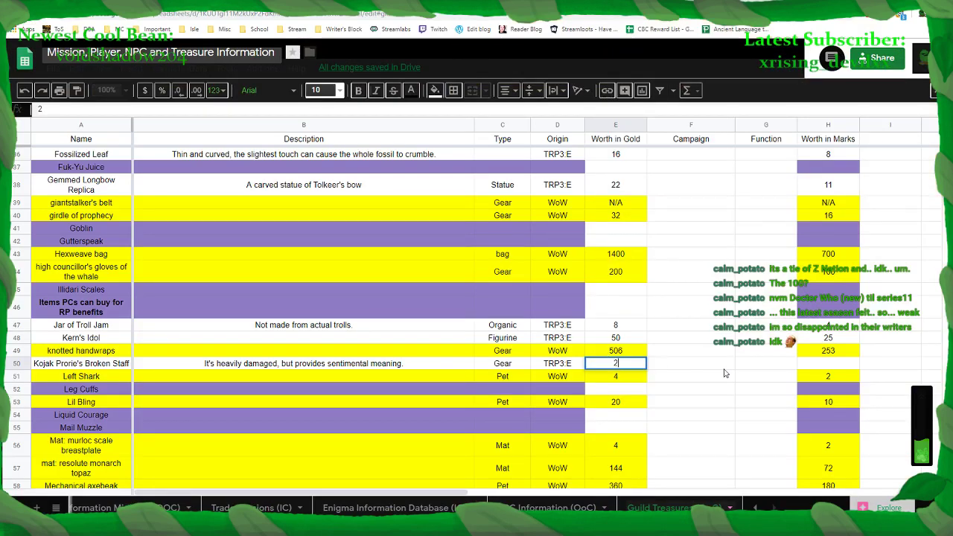
click(807, 365)
text(1)
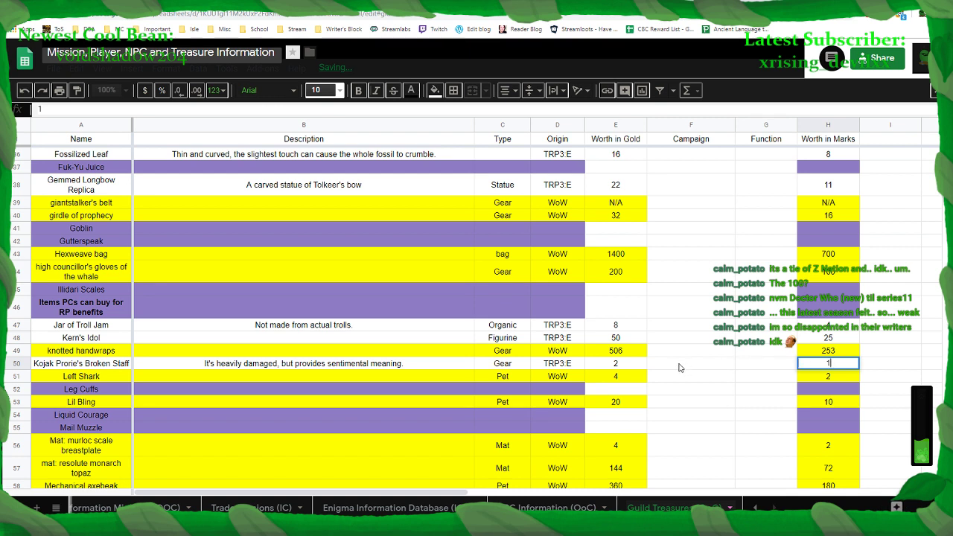
click(679, 368)
Add a "Rarity" column header directly after the "Worth in Marks" column
click(880, 141)
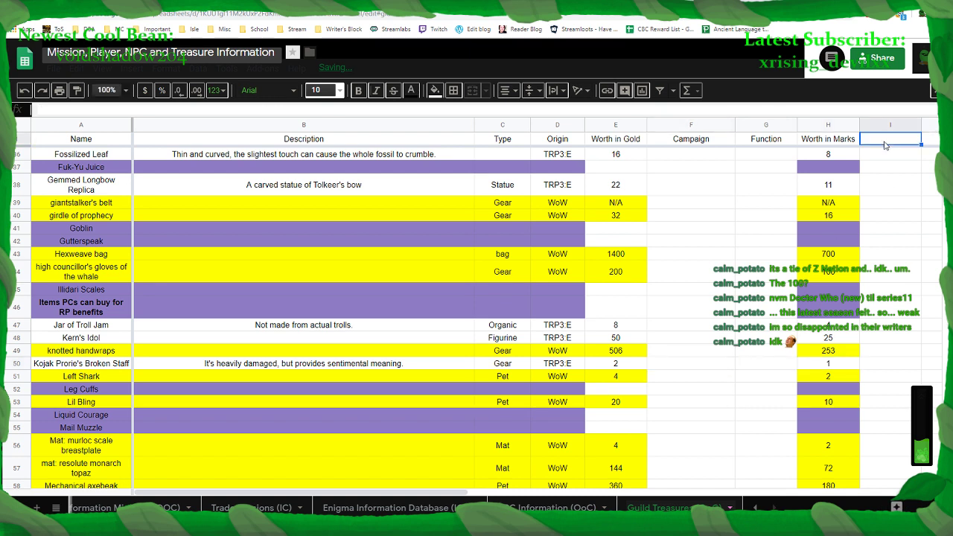
text(Rarit)
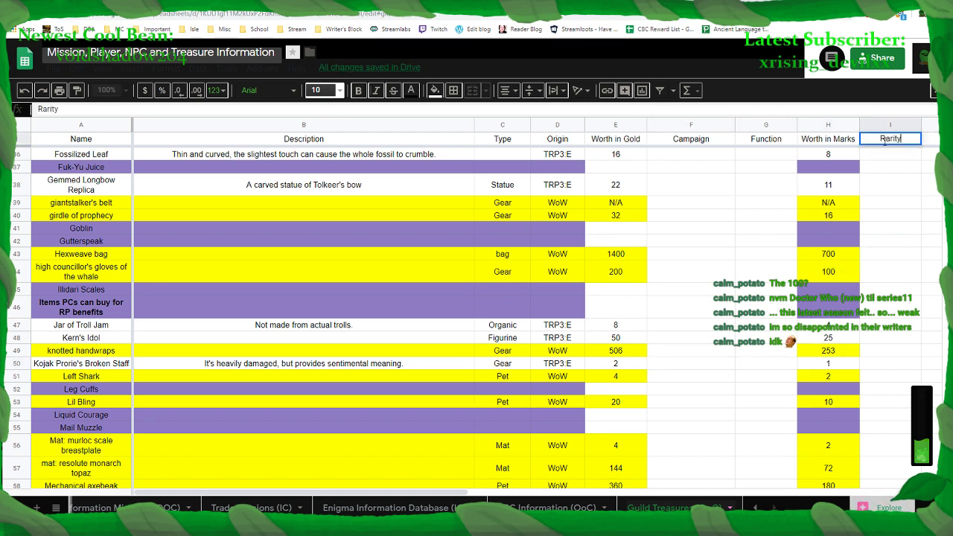
text(y)
Set the rarity of Kojak Prorie's Broken Staff to "Uncommon" and fill that cell light green
click(878, 365)
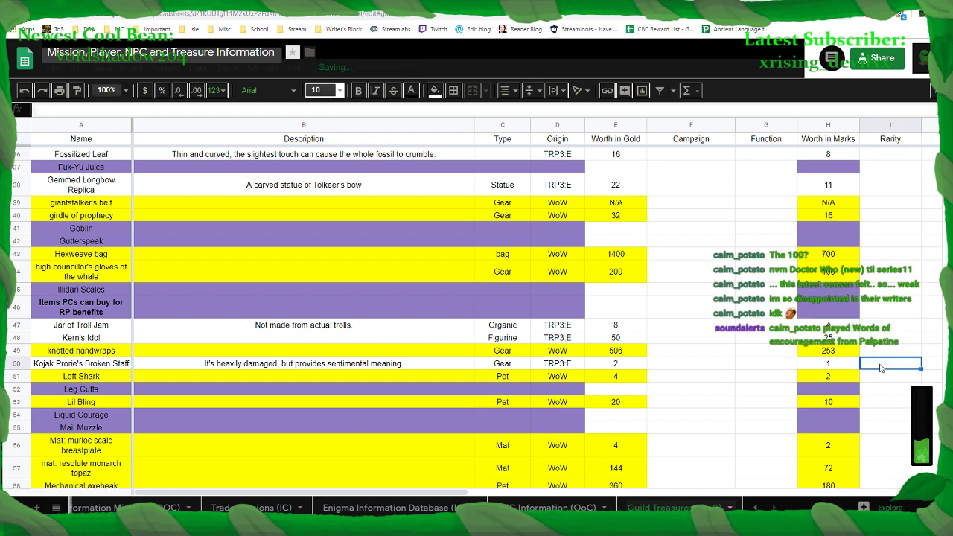
text(Uncommon)
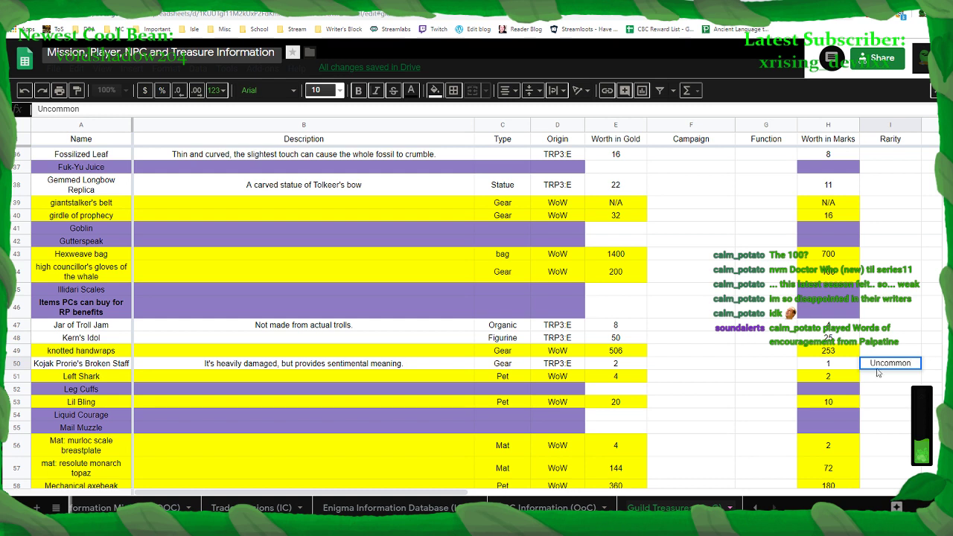
click(886, 389)
click(911, 365)
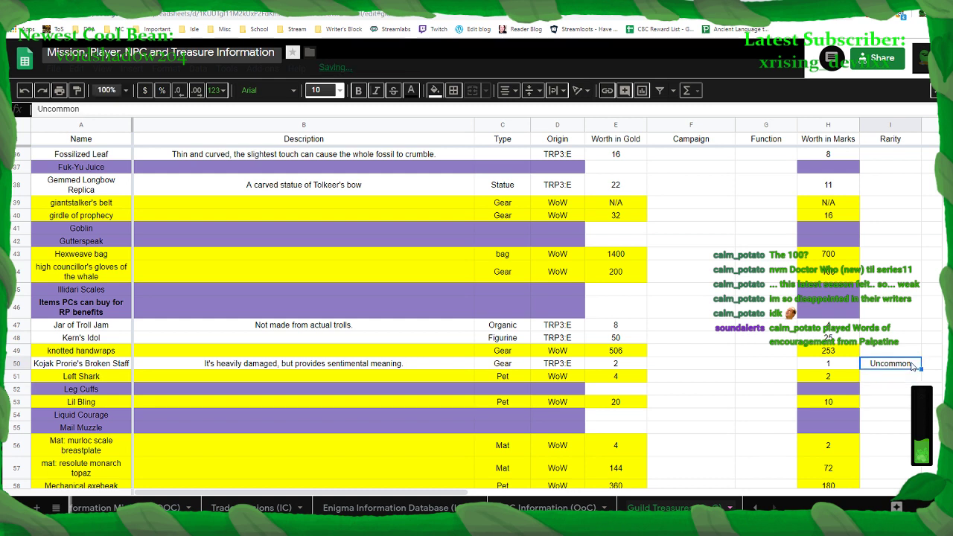
click(435, 90)
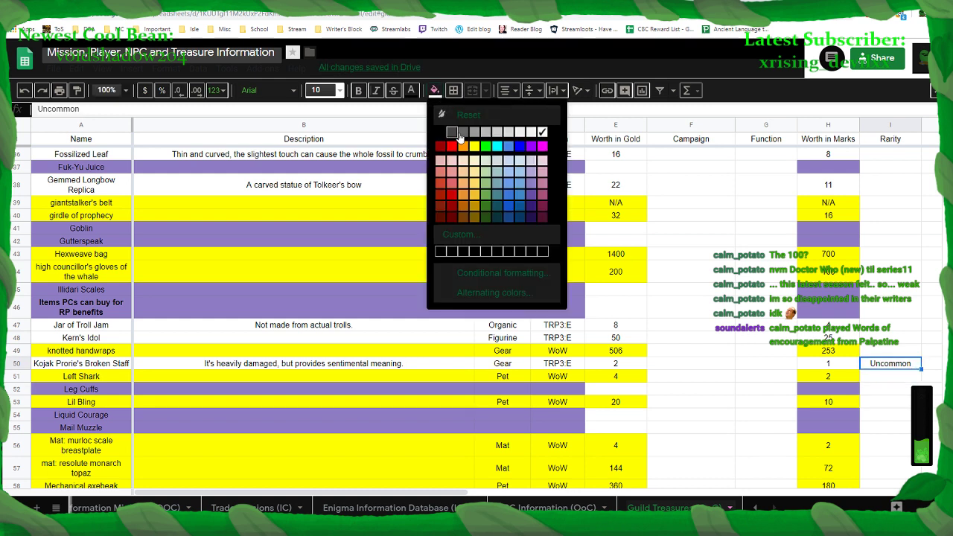
click(484, 174)
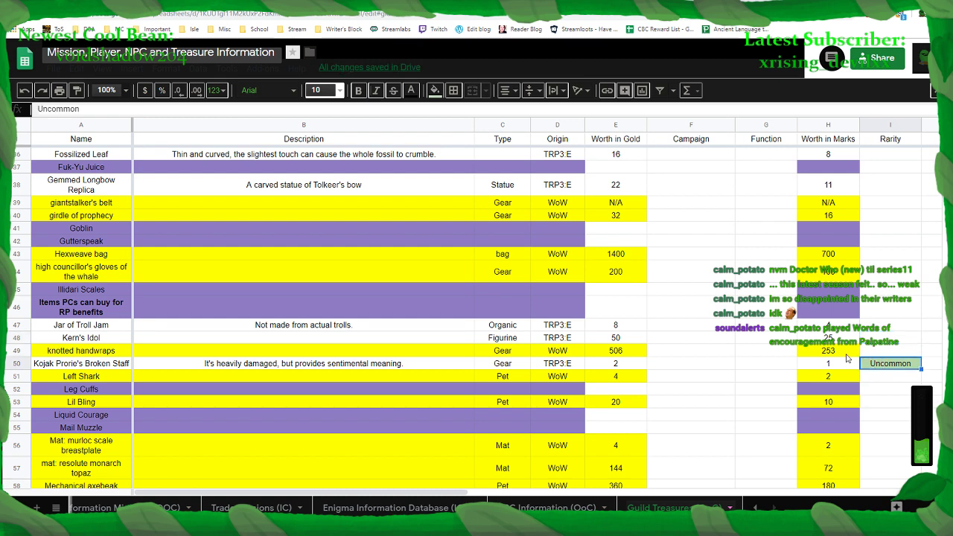
Search YouTube for "game of thrones alright stop colaborate and listen" and play "Game of Thrones - Ice Ice Baby [Original HD]"
key(ctrl+Tab)
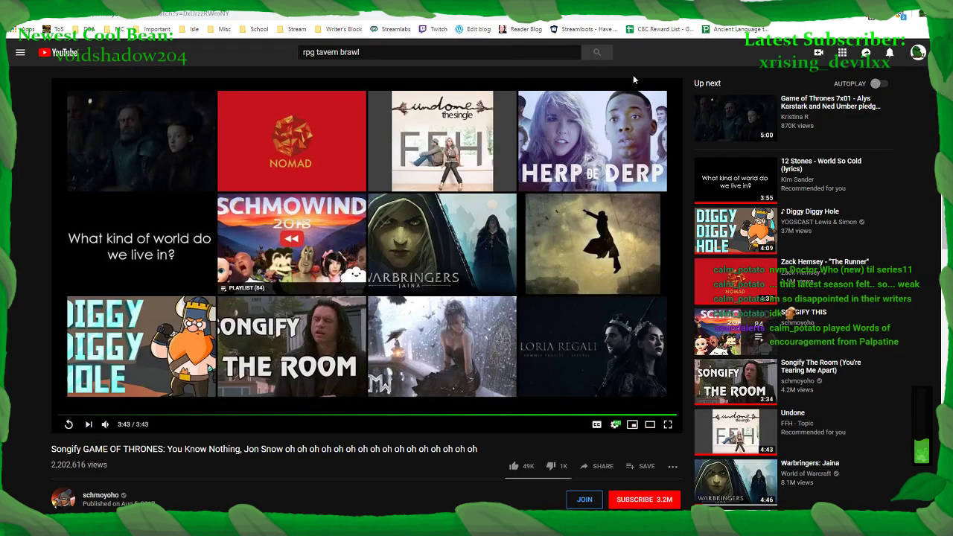
key(slash)
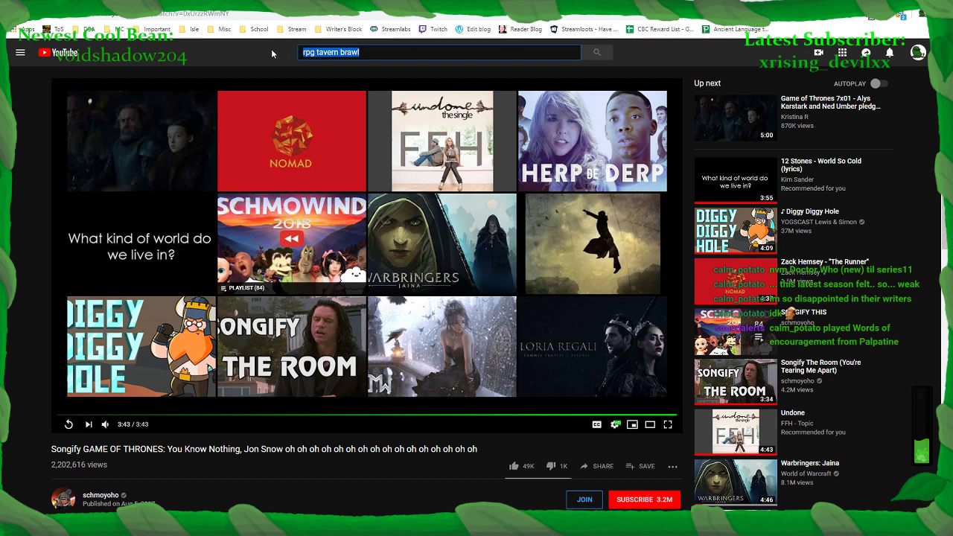
text(game of throne)
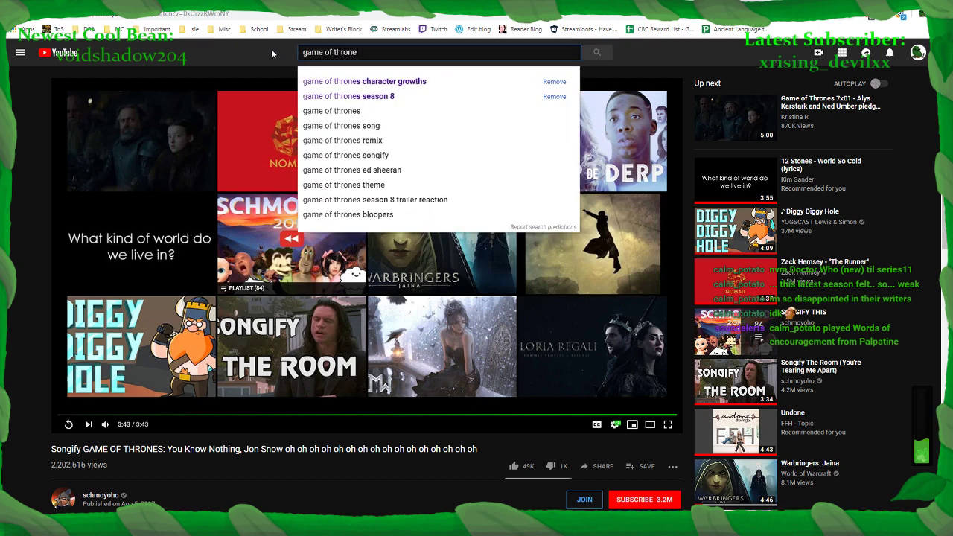
text(s alri)
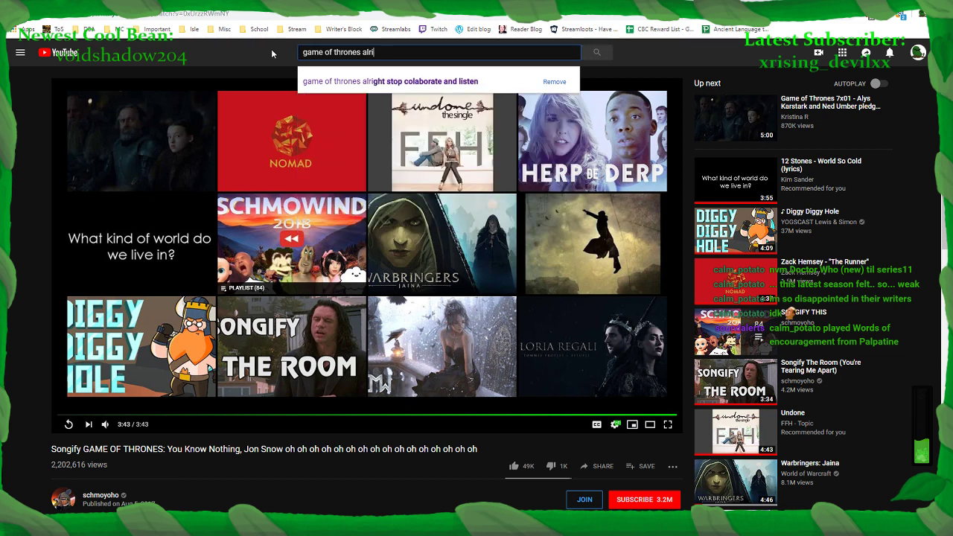
key(Down)
key(Return)
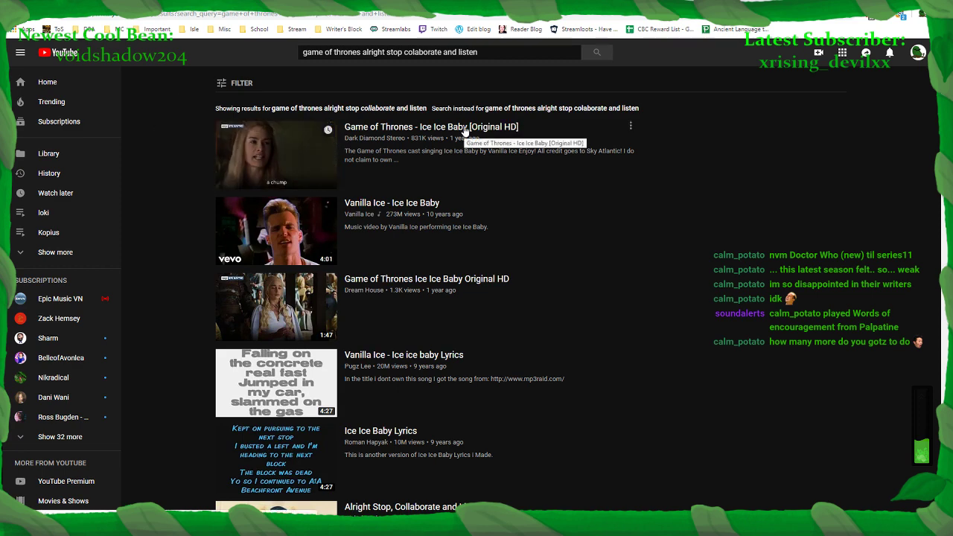
click(430, 127)
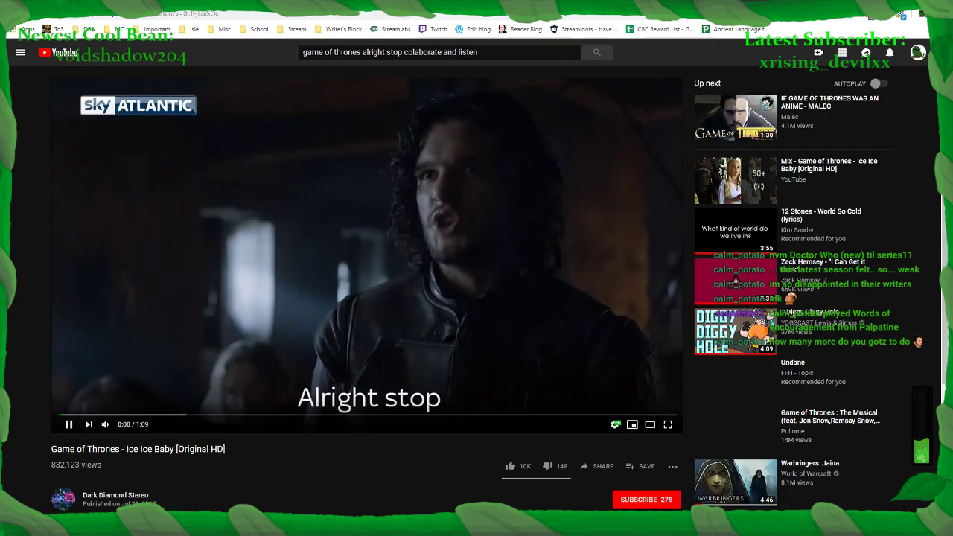
Switch to the game, go back from the staff's item editor to the item database list, and return to the spreadsheet
key(alt+Tab)
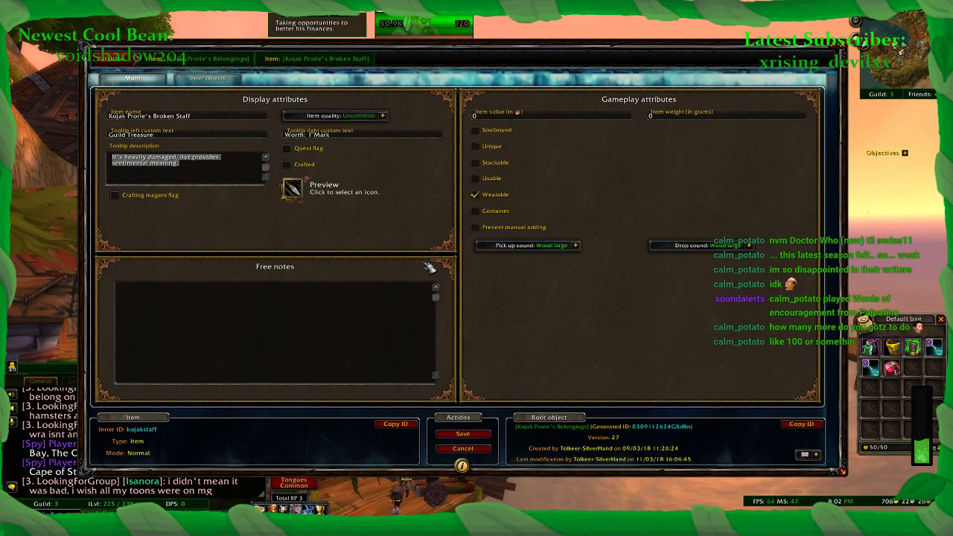
click(118, 59)
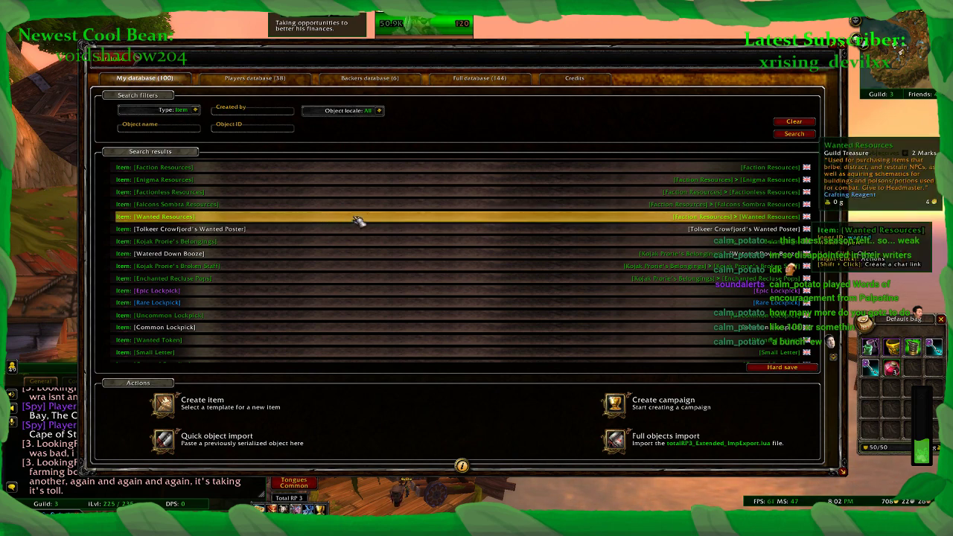
key(alt+Tab)
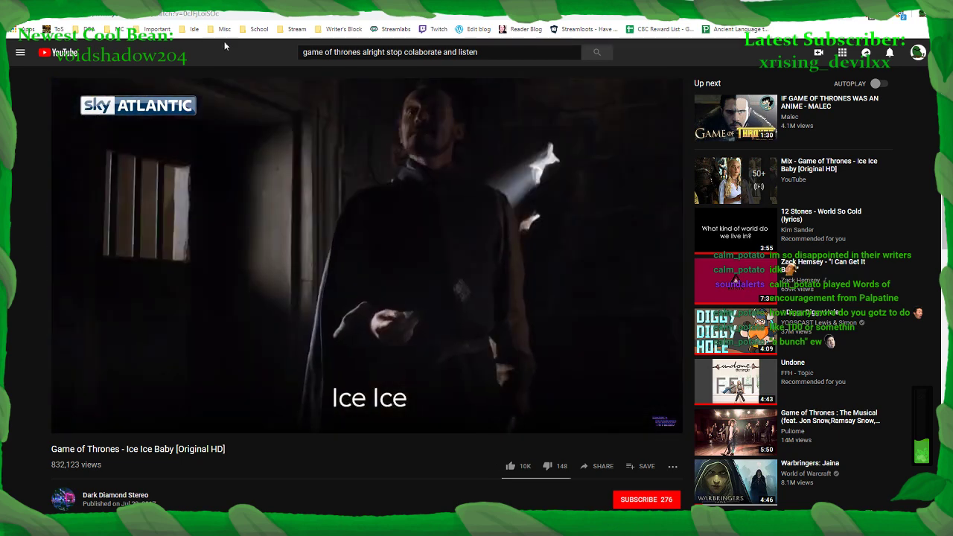
key(alt+Tab)
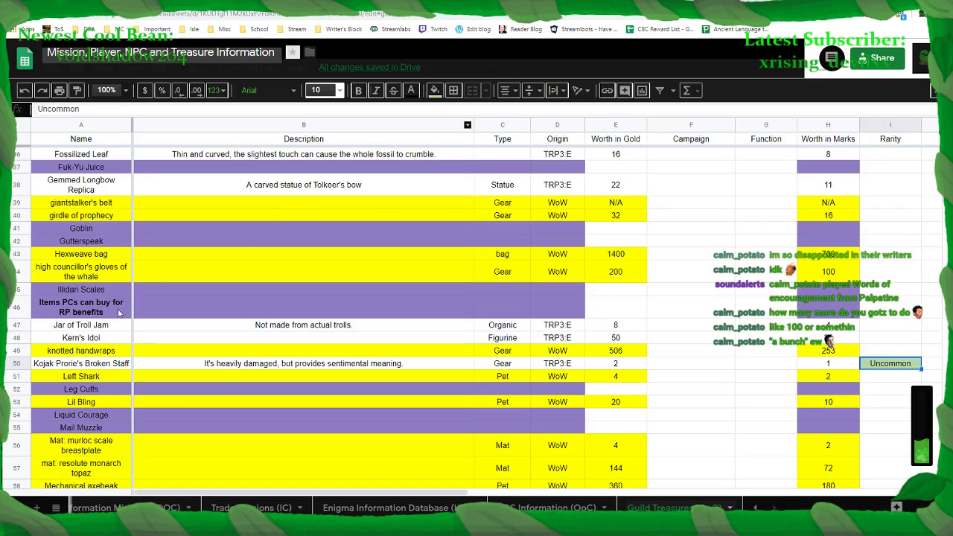
key(alt+Tab)
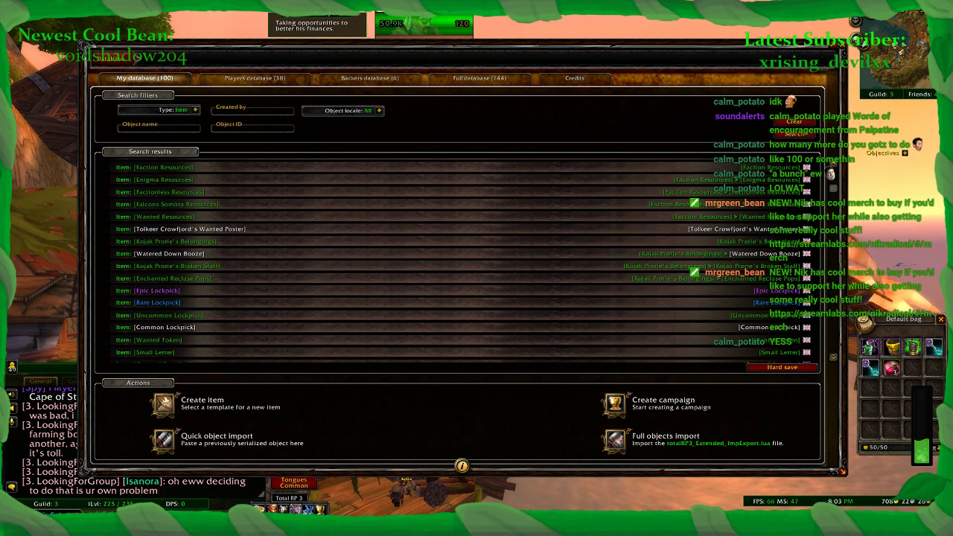
key(alt+Tab)
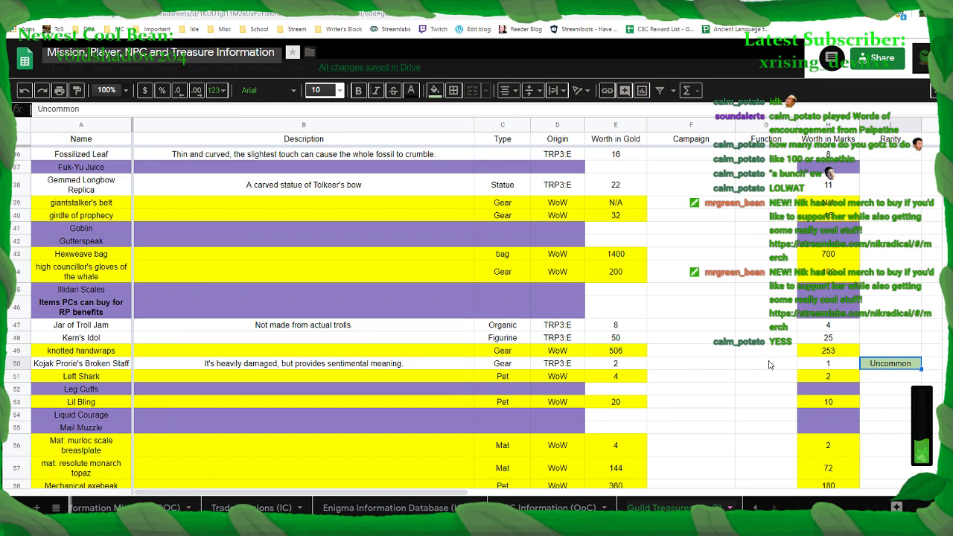
Set the function of both Kojak Prorie's Broken Staff and the knotted handwraps to "Wearable"
click(771, 364)
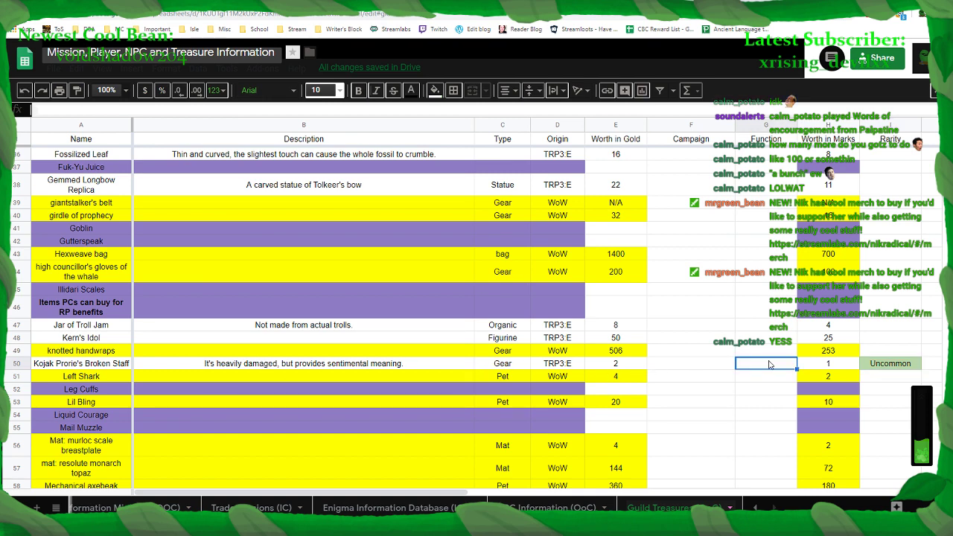
text(Wear)
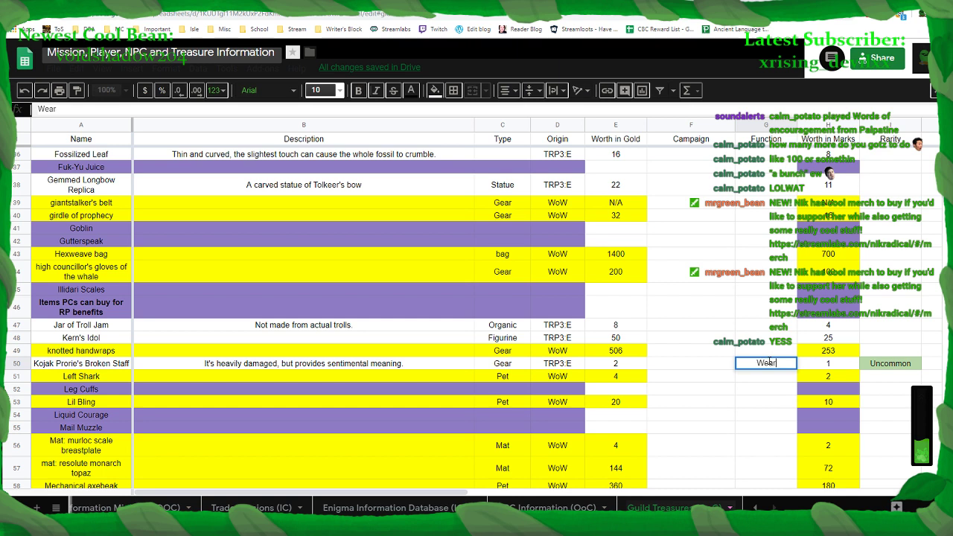
text(able)
click(766, 351)
text(Wearab)
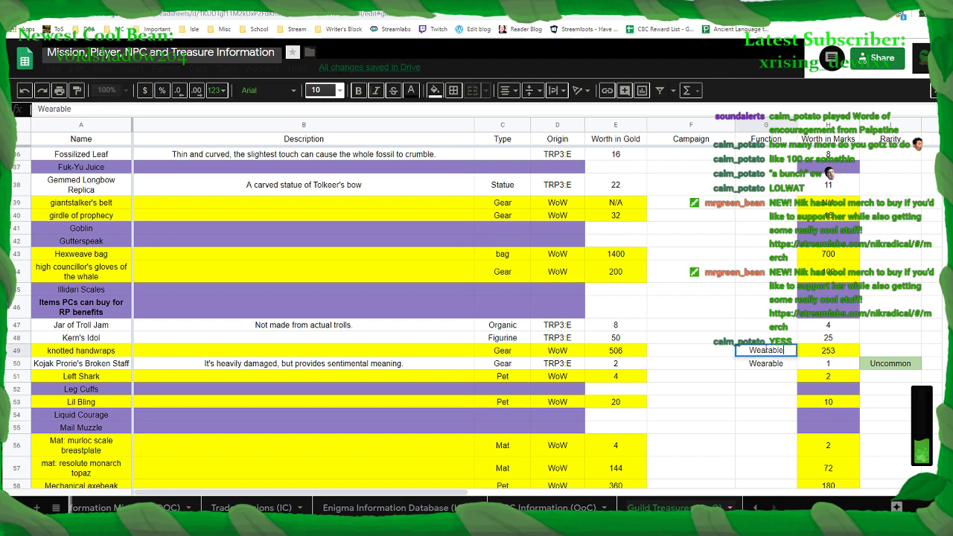
text(le)
click(683, 351)
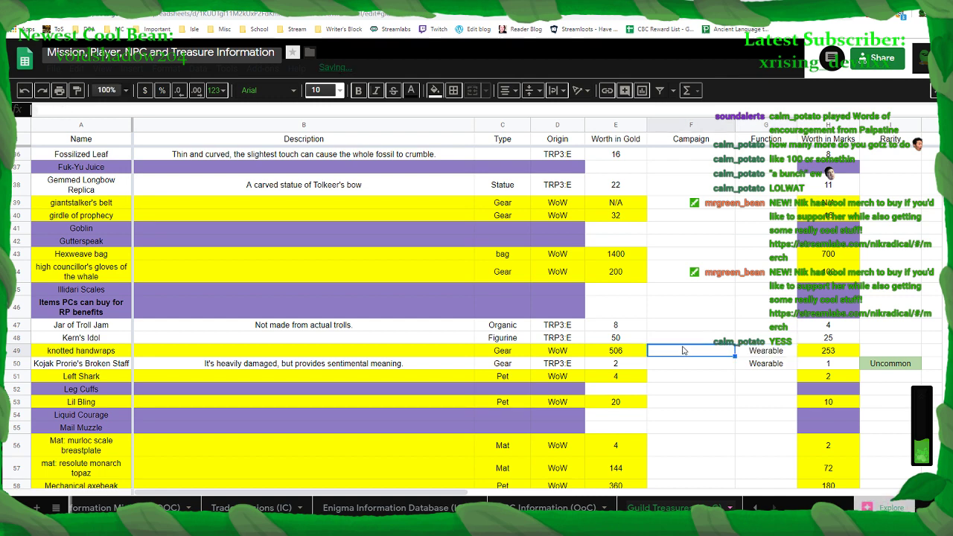
click(673, 368)
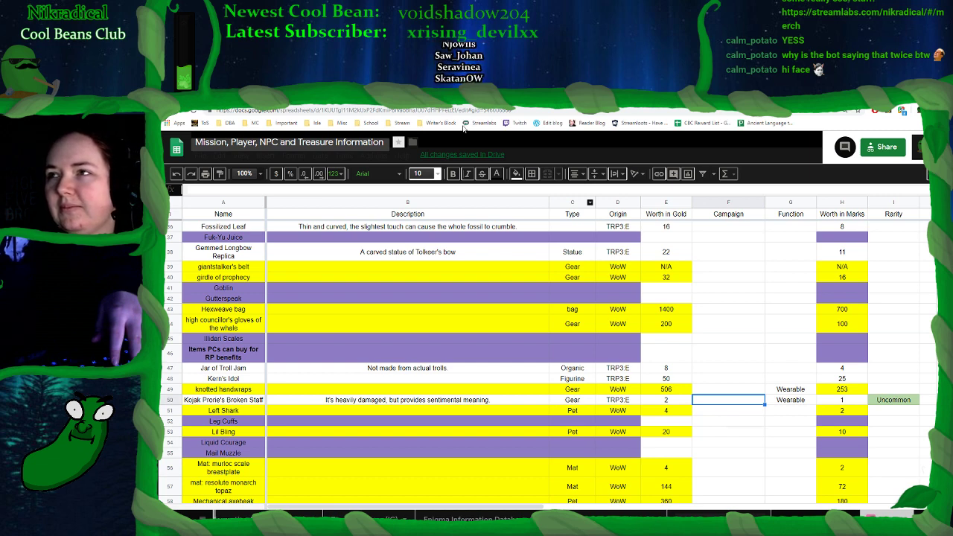
Switch to YouTube and play the suggested video "IF GAME OF THRONES WAS AN ANIME - MALEC"
key(ctrl+Tab)
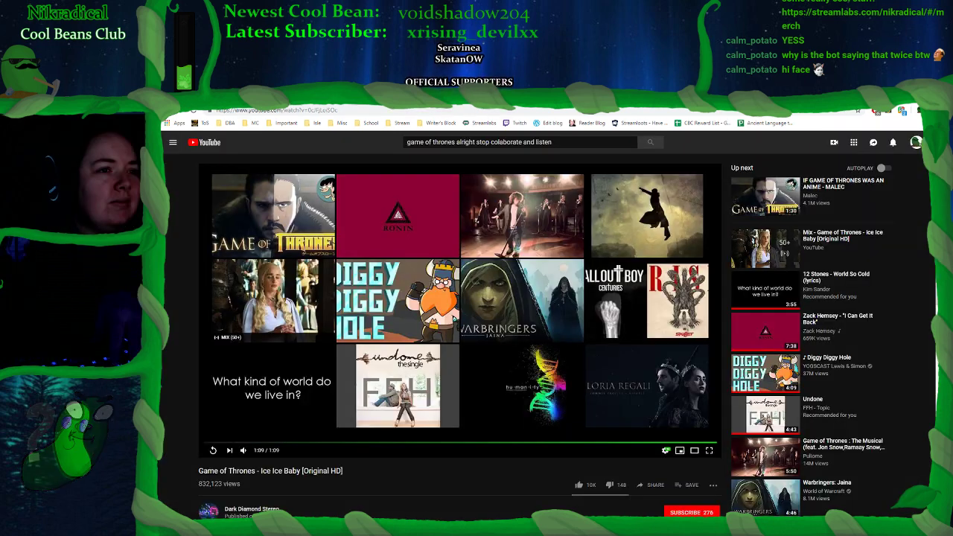
click(838, 188)
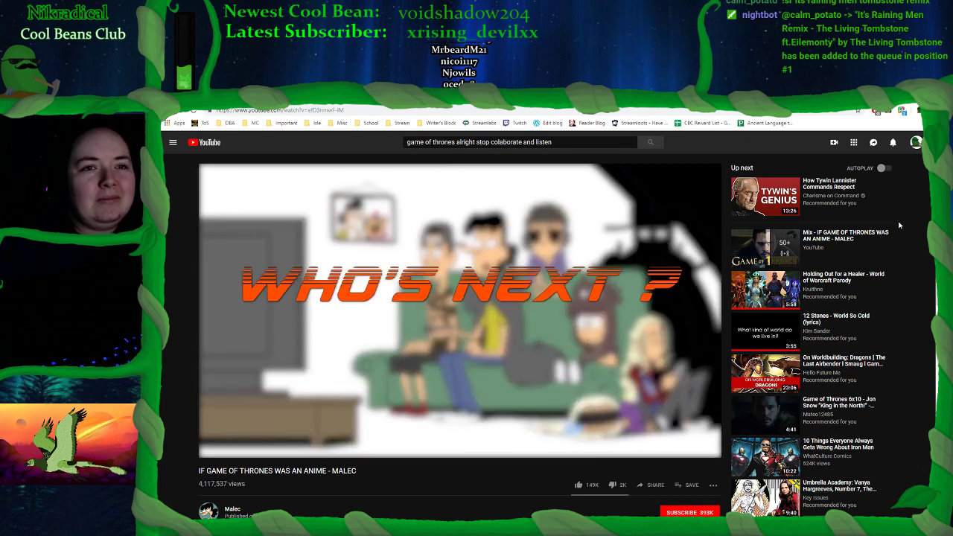
Replace the YouTube search text with "its rain"
key(slash)
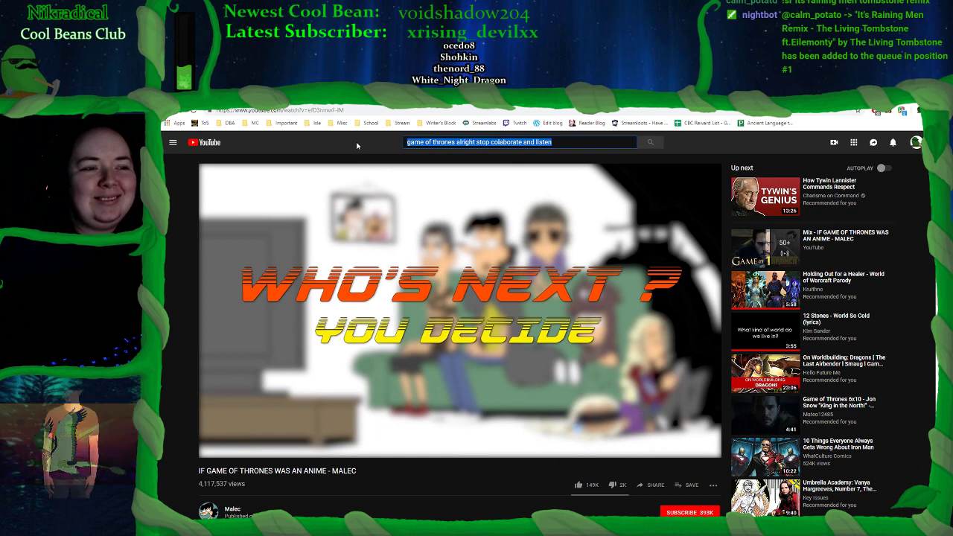
key(BackSpace)
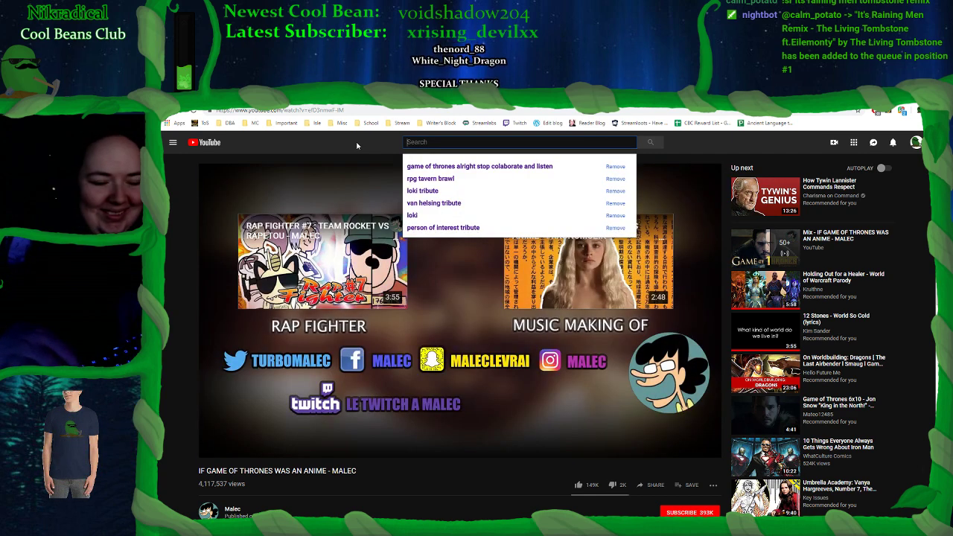
text(it)
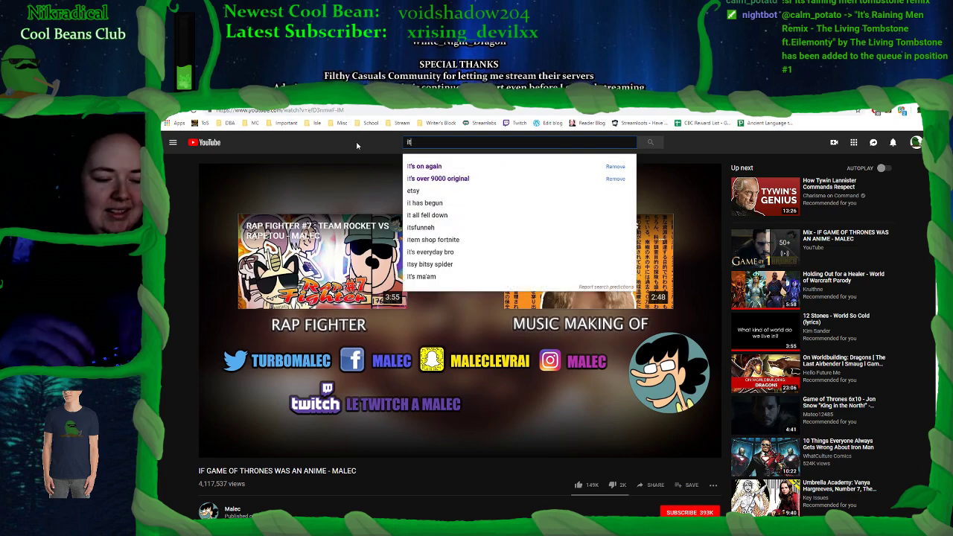
text(s rain)
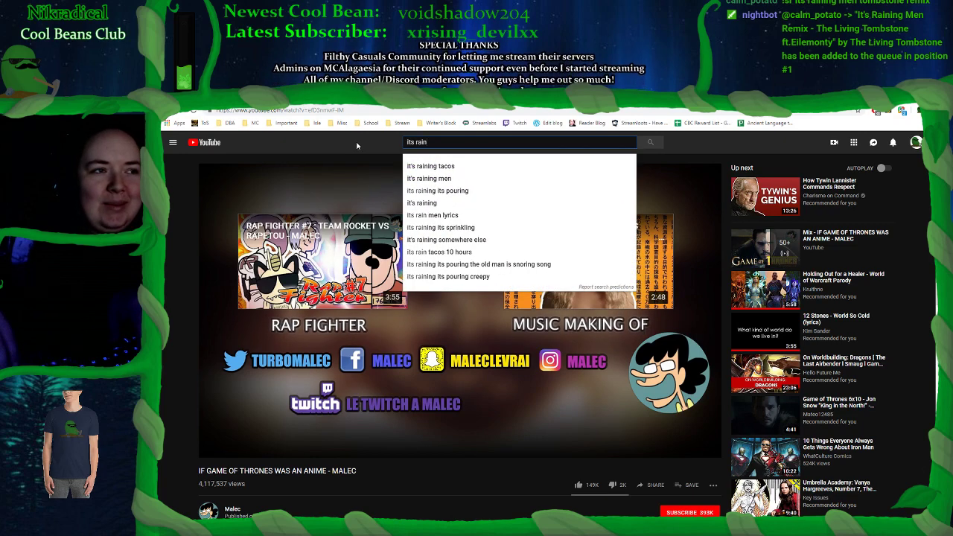